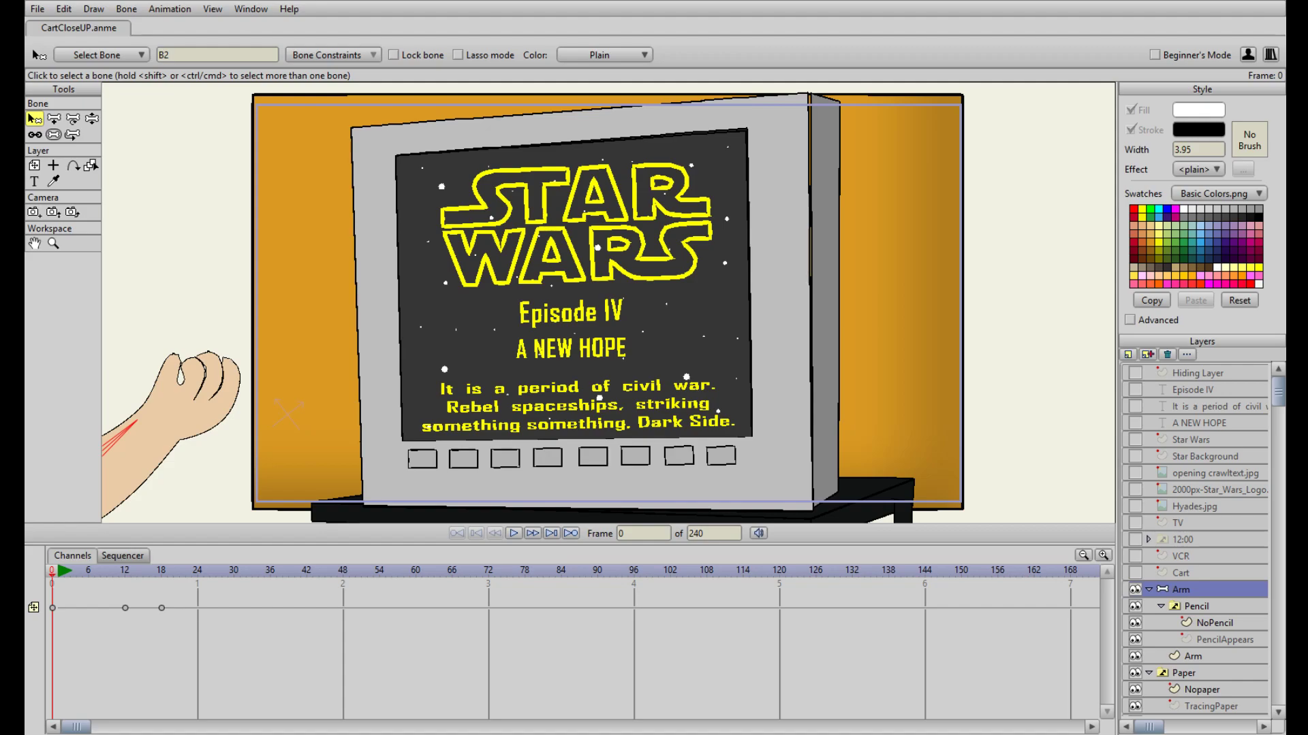
left_click(214, 239)
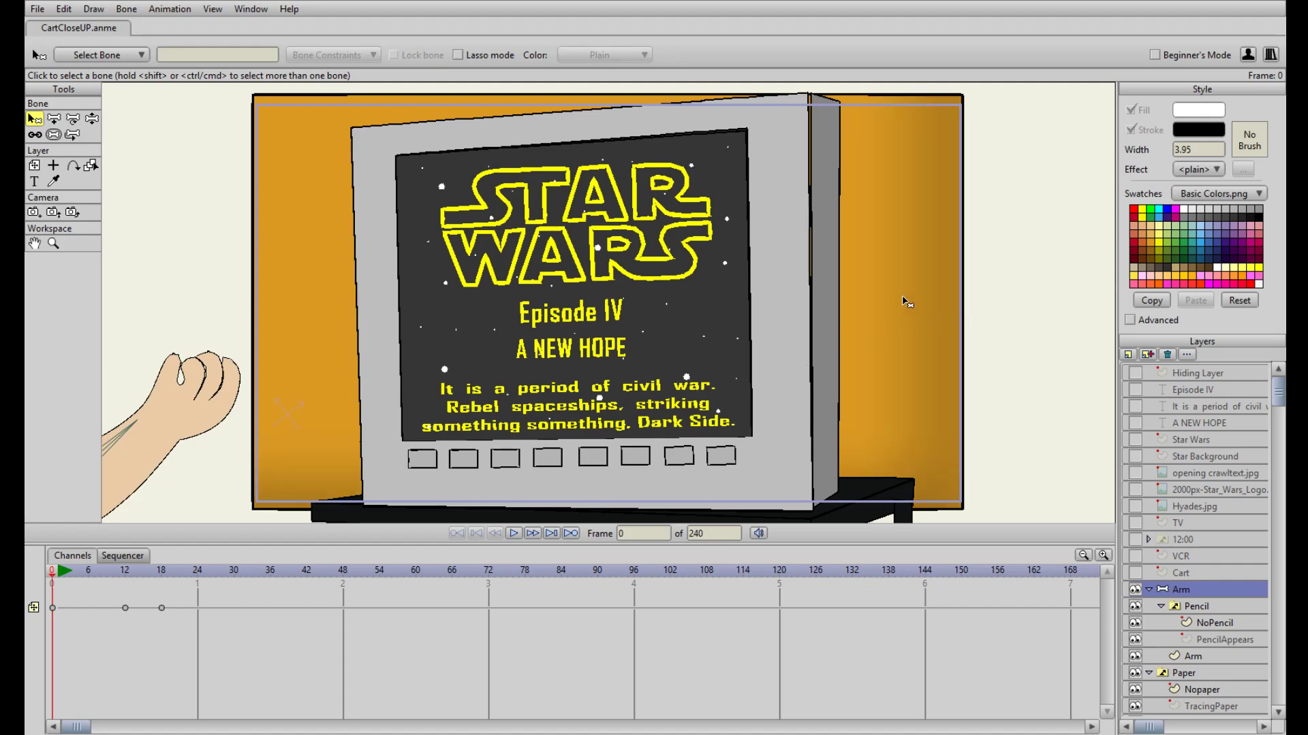
scroll(901, 300, "down", 3)
scroll(898, 305, "up", 2)
scroll(773, 320, "down", 4)
scroll(773, 356, "up", 2)
scroll(776, 363, "down", 3)
scroll(776, 362, "up", 5)
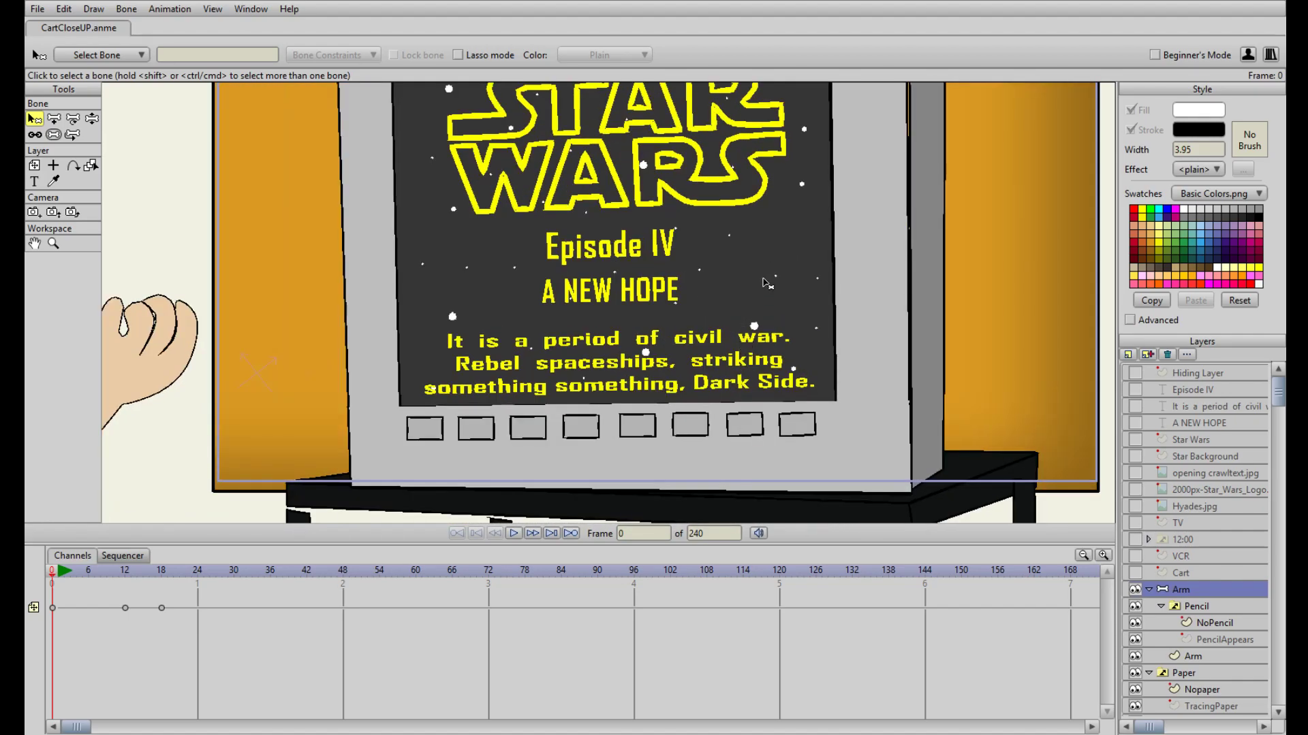
scroll(764, 284, "down", 4)
scroll(760, 284, "up", 1)
left_click_drag(673, 223, 643, 293)
left_click_drag(517, 263, 606, 209)
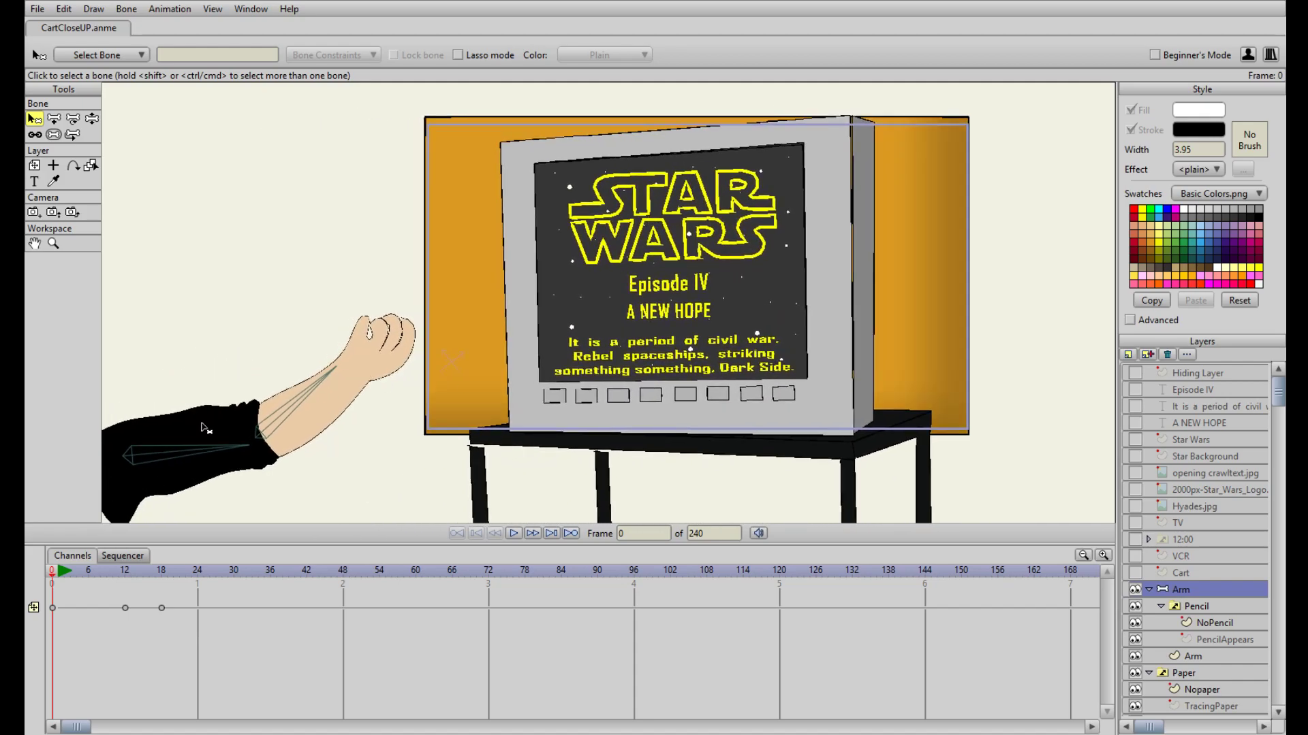
left_click_drag(398, 316, 542, 267)
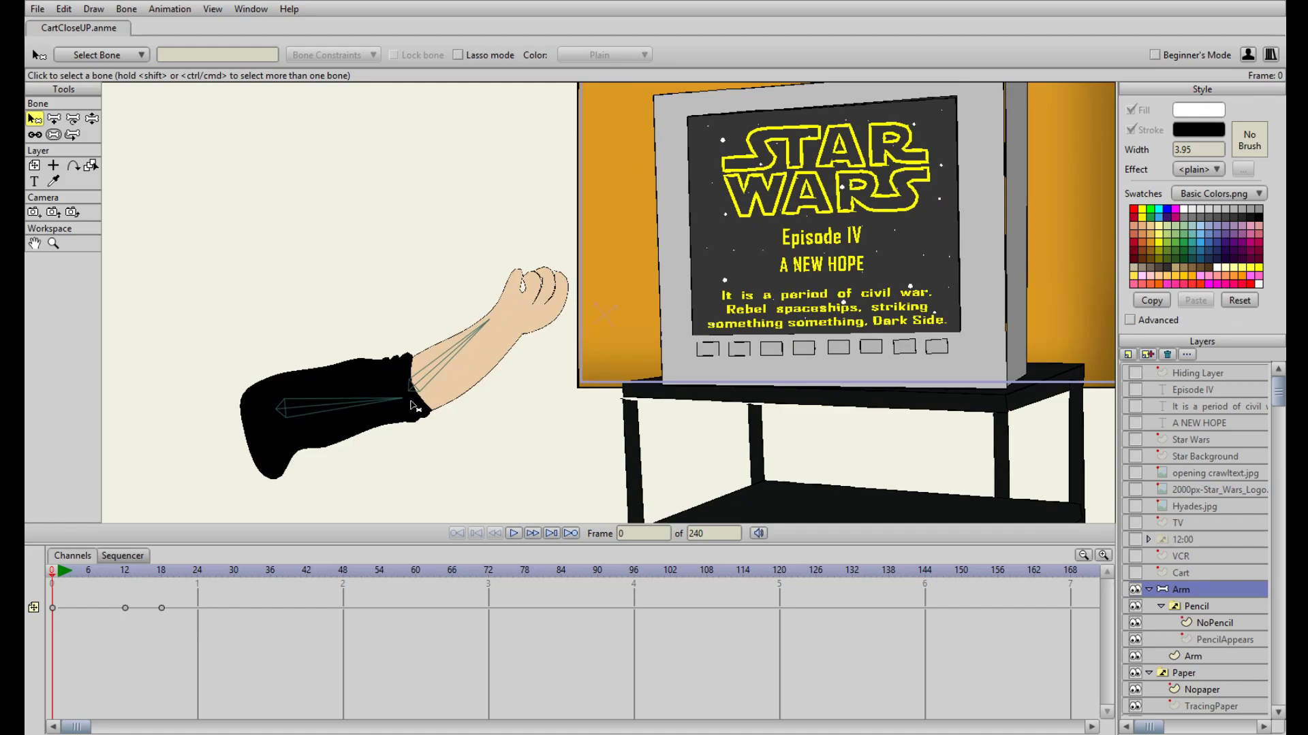
mouse_move(569, 345)
left_mouse_down()
mouse_move(511, 368)
mouse_move(501, 350)
left_mouse_up()
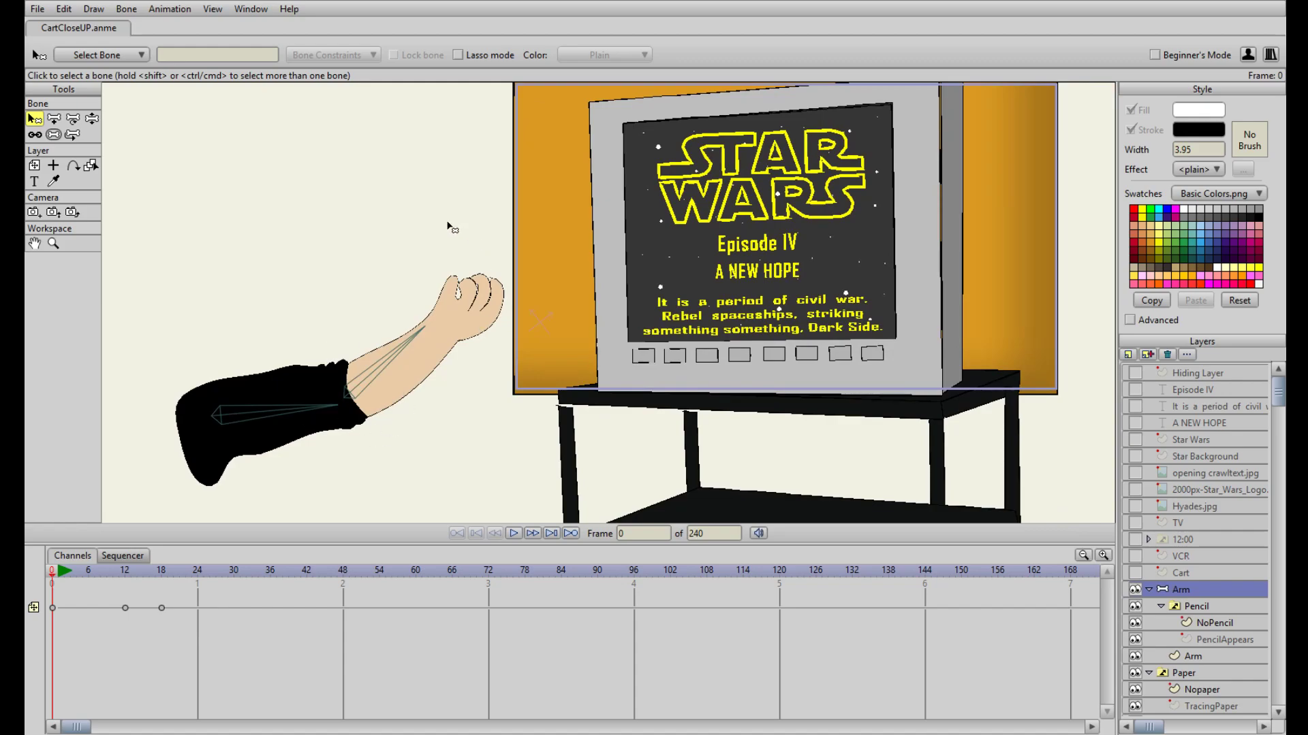
left_click_drag(436, 336, 354, 384)
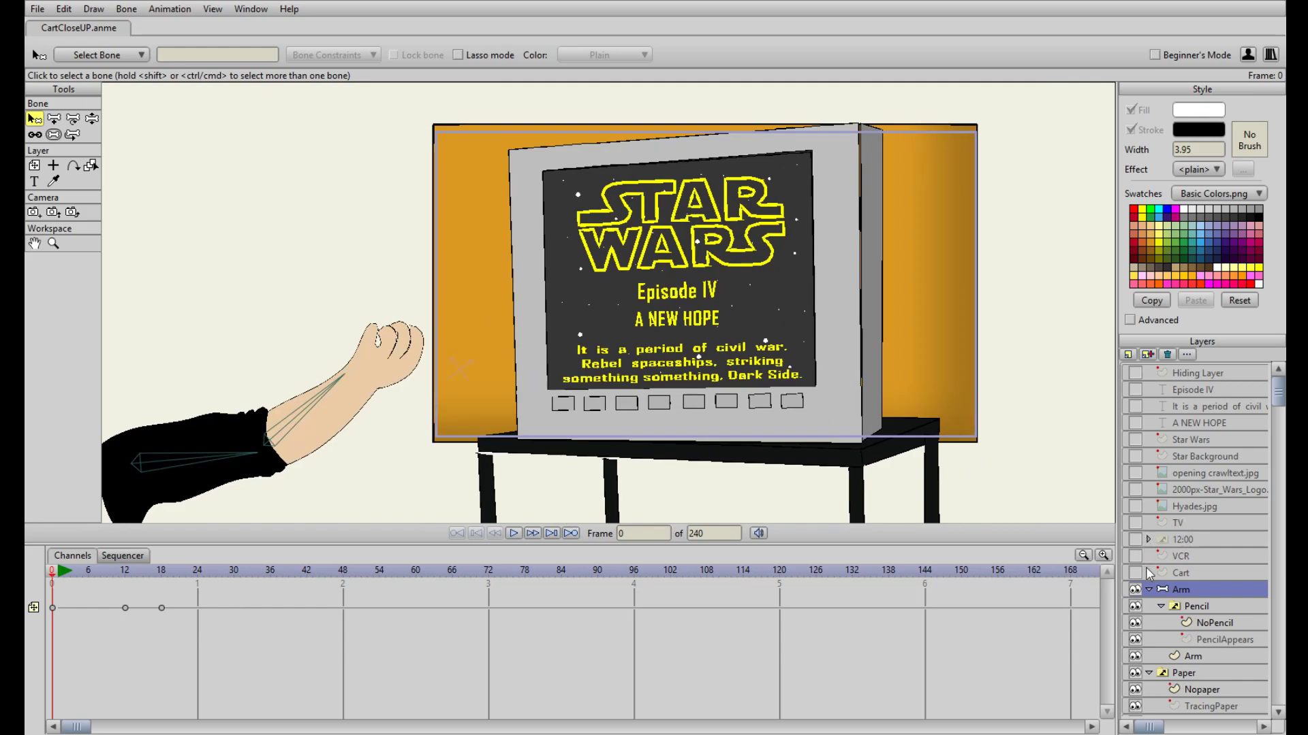
left_click(1135, 542)
left_click(1135, 542)
scroll(1136, 548, "down", 1)
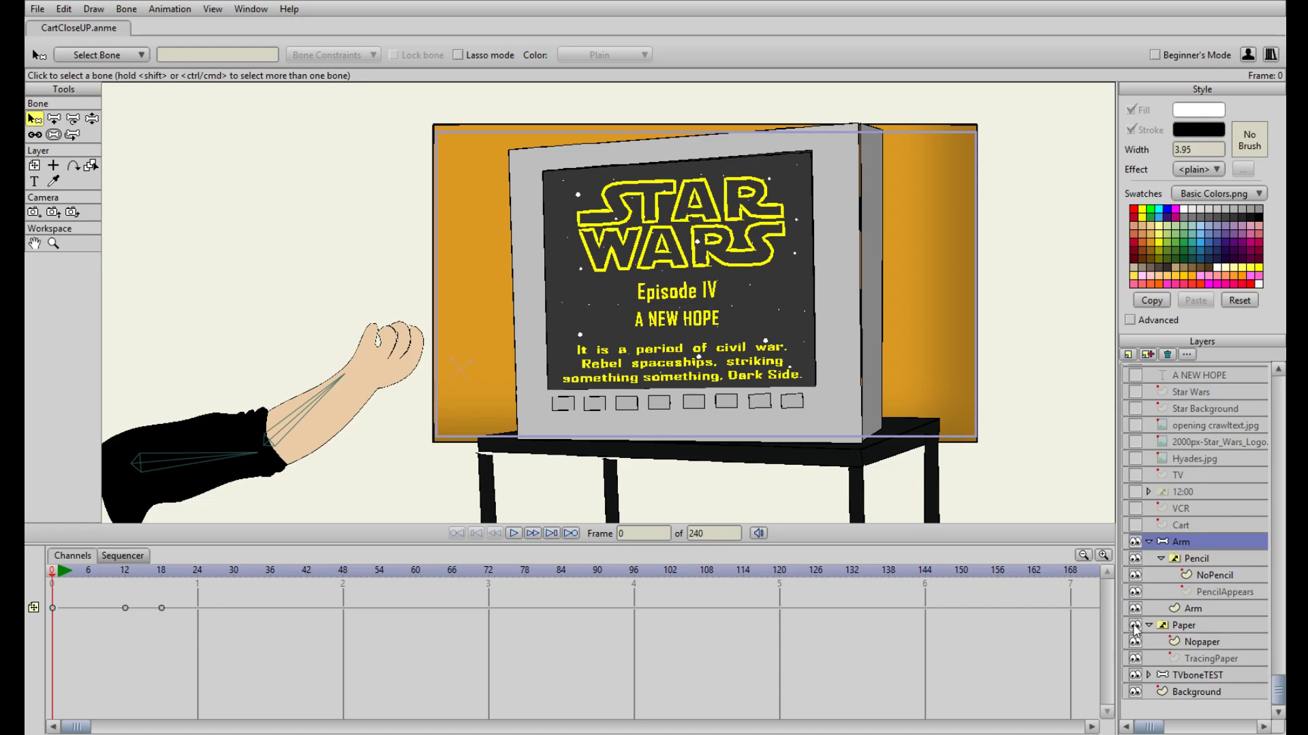
Scrub the timeline to frame 23 and back to frame 0 to review the arm placing the paper on the TV.
left_click(86, 573)
left_click_drag(86, 571, 192, 566)
scroll(760, 243, "up", 2)
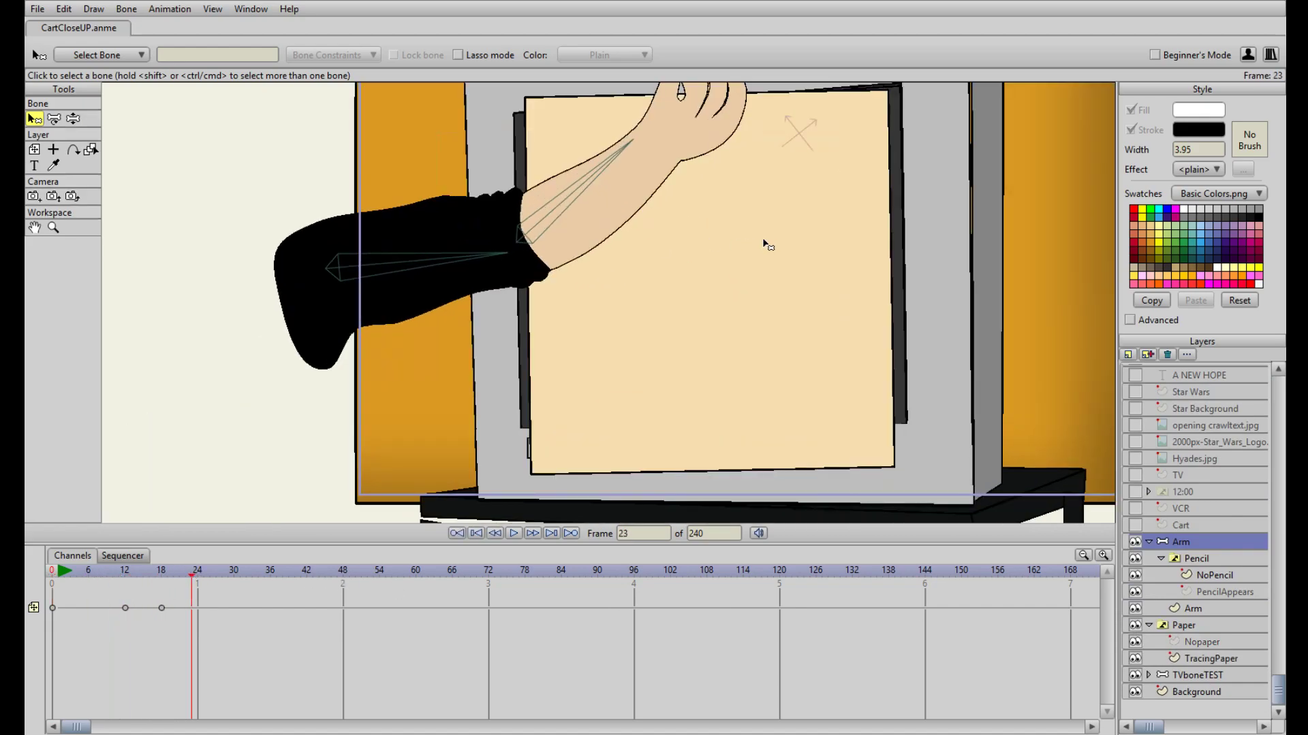
left_click_drag(760, 243, 642, 258)
left_click_drag(191, 573, 56, 601)
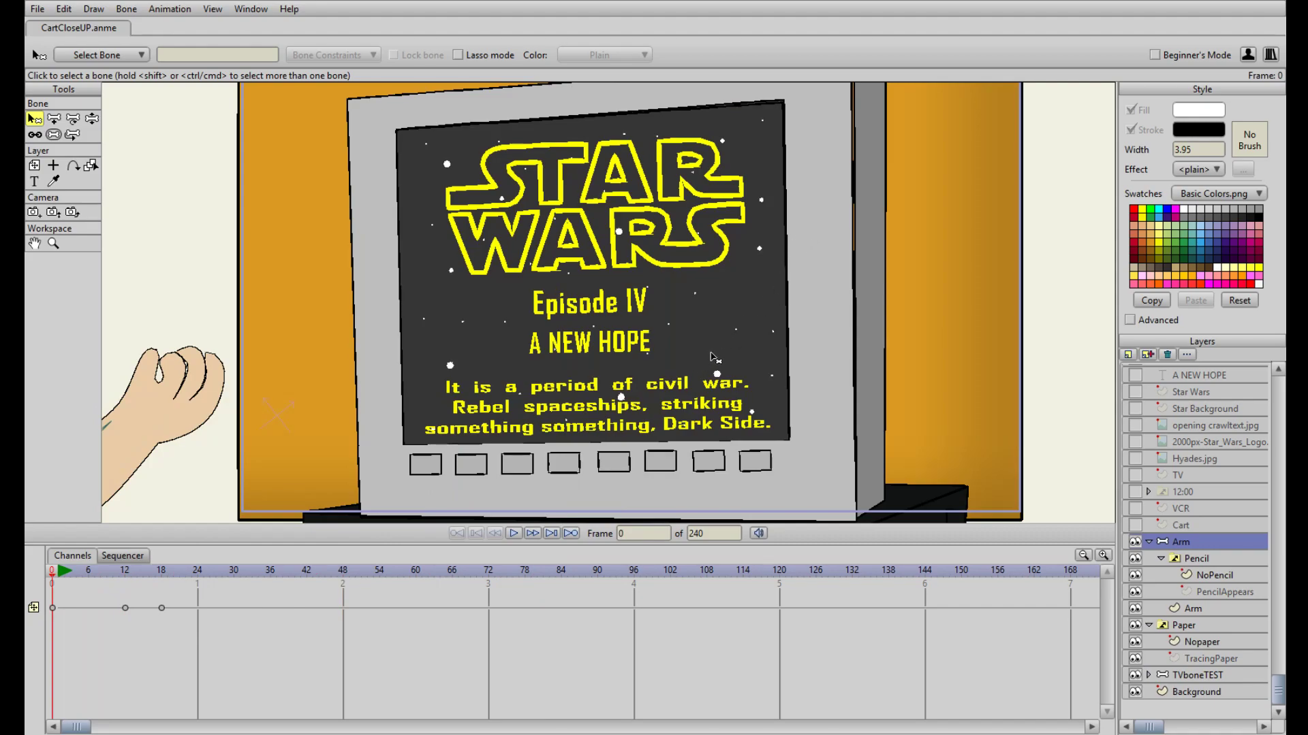
scroll(972, 285, "down", 2)
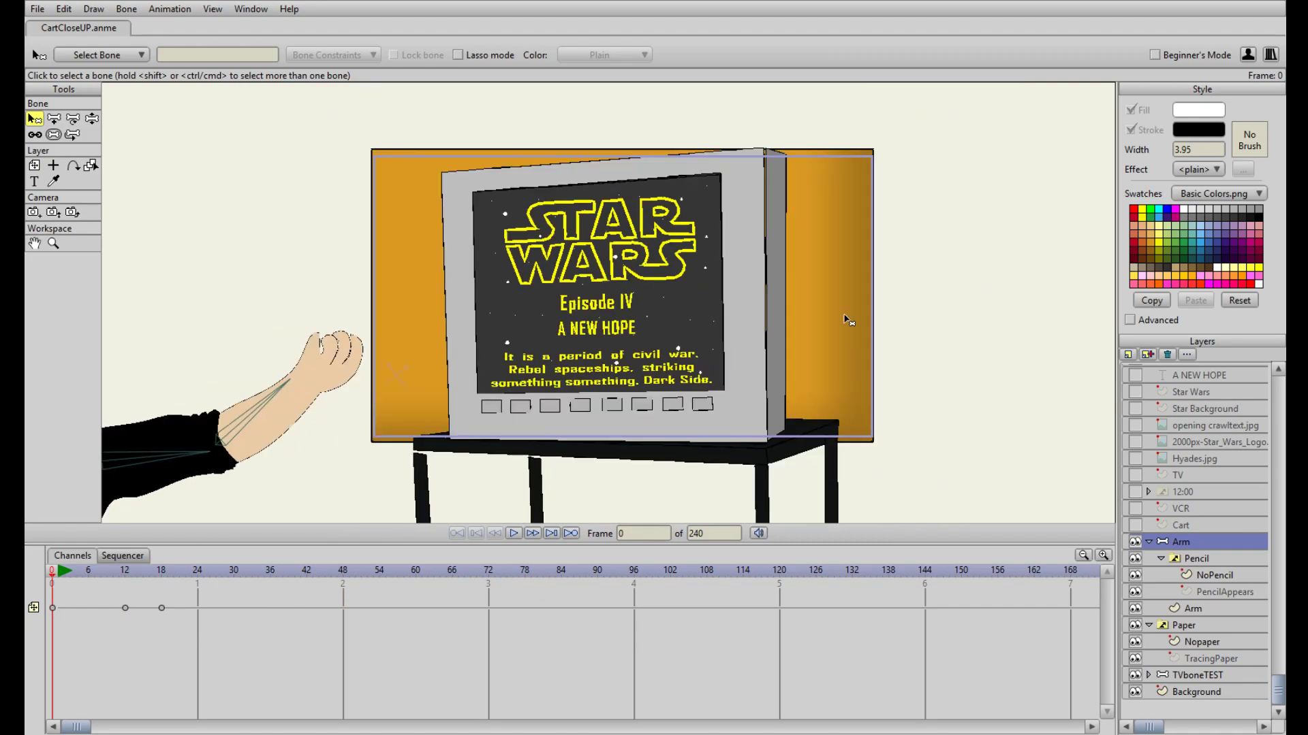
scroll(849, 316, "up", 2)
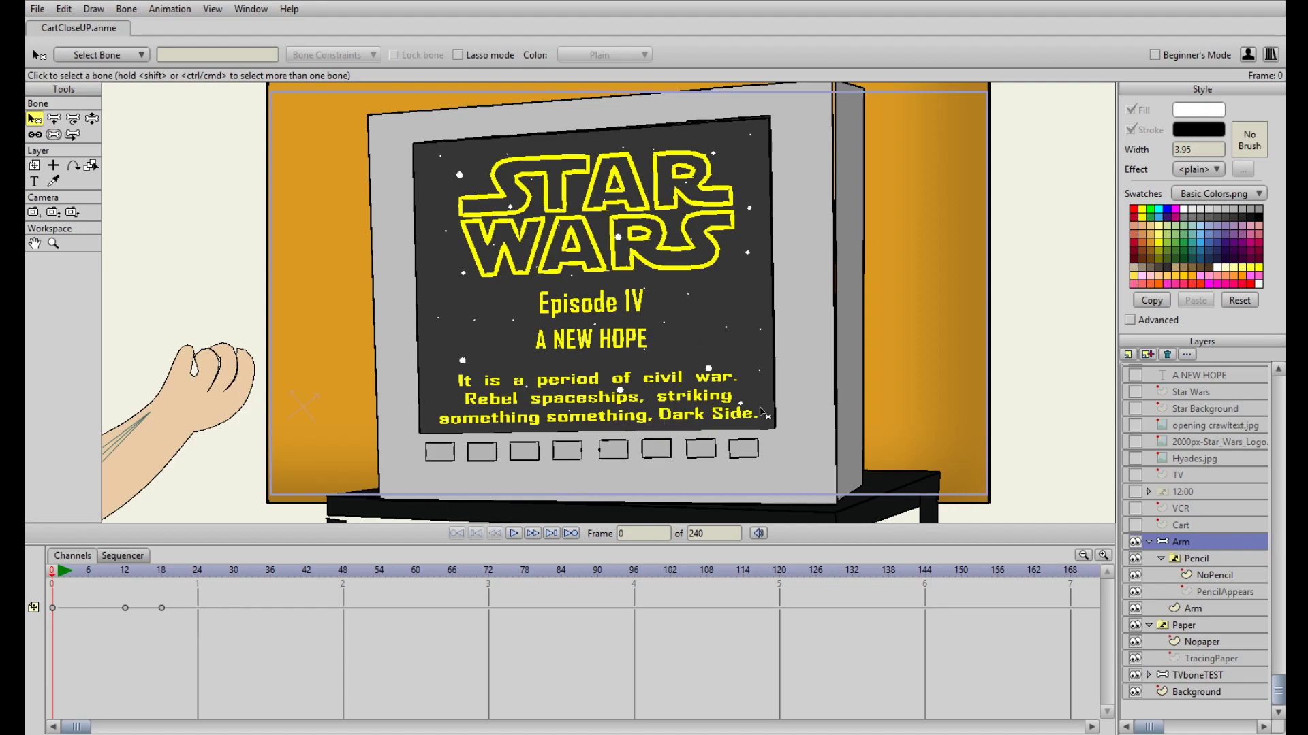
scroll(694, 385, "up", 3)
scroll(681, 381, "down", 3)
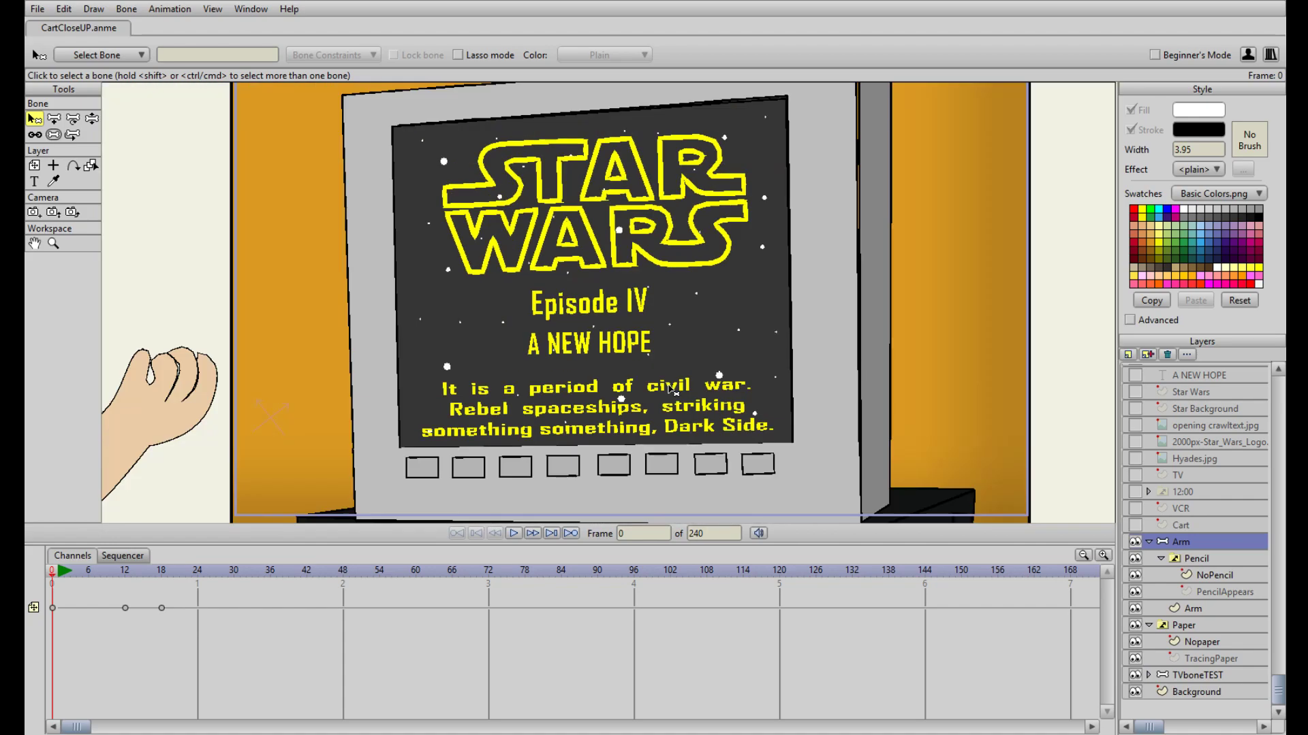
left_click_drag(675, 400, 642, 393)
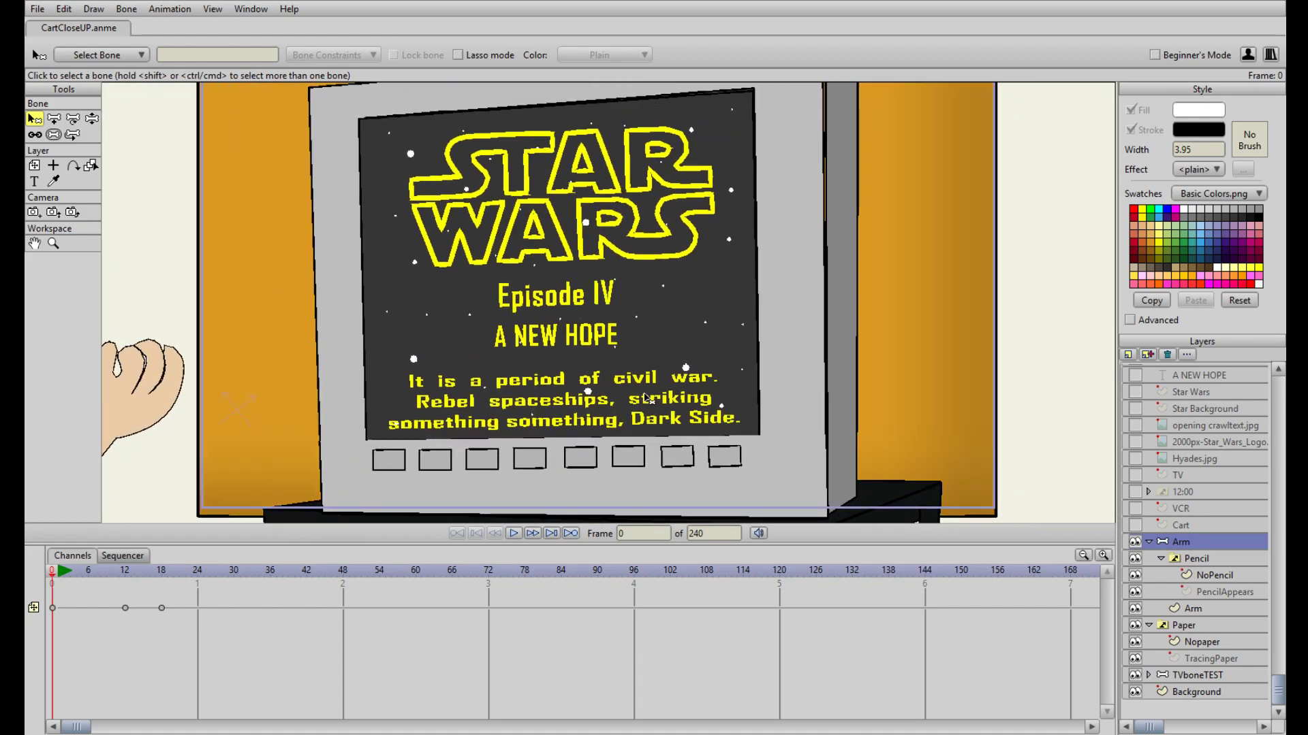
left_click_drag(638, 337, 612, 369)
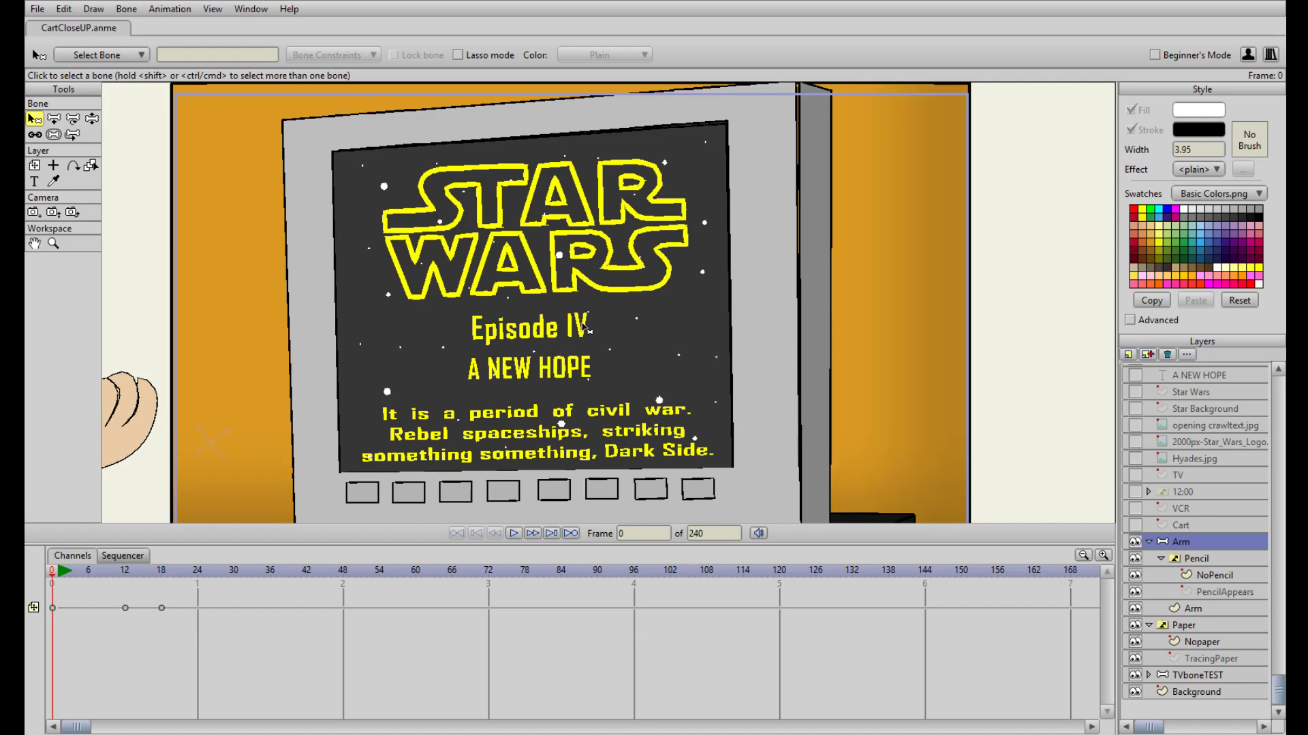
scroll(584, 352, "down", 1)
scroll(584, 353, "down", 2)
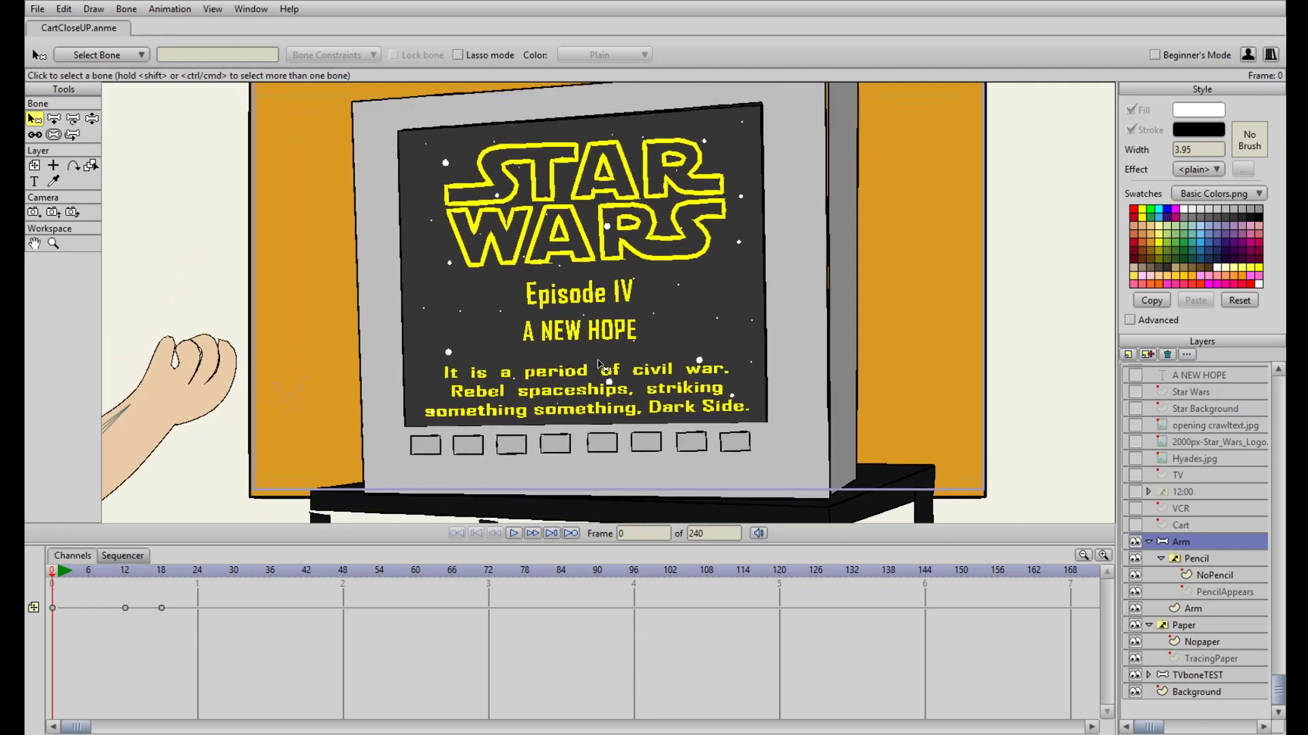
scroll(572, 324, "up", 2)
left_click_drag(570, 318, 664, 304)
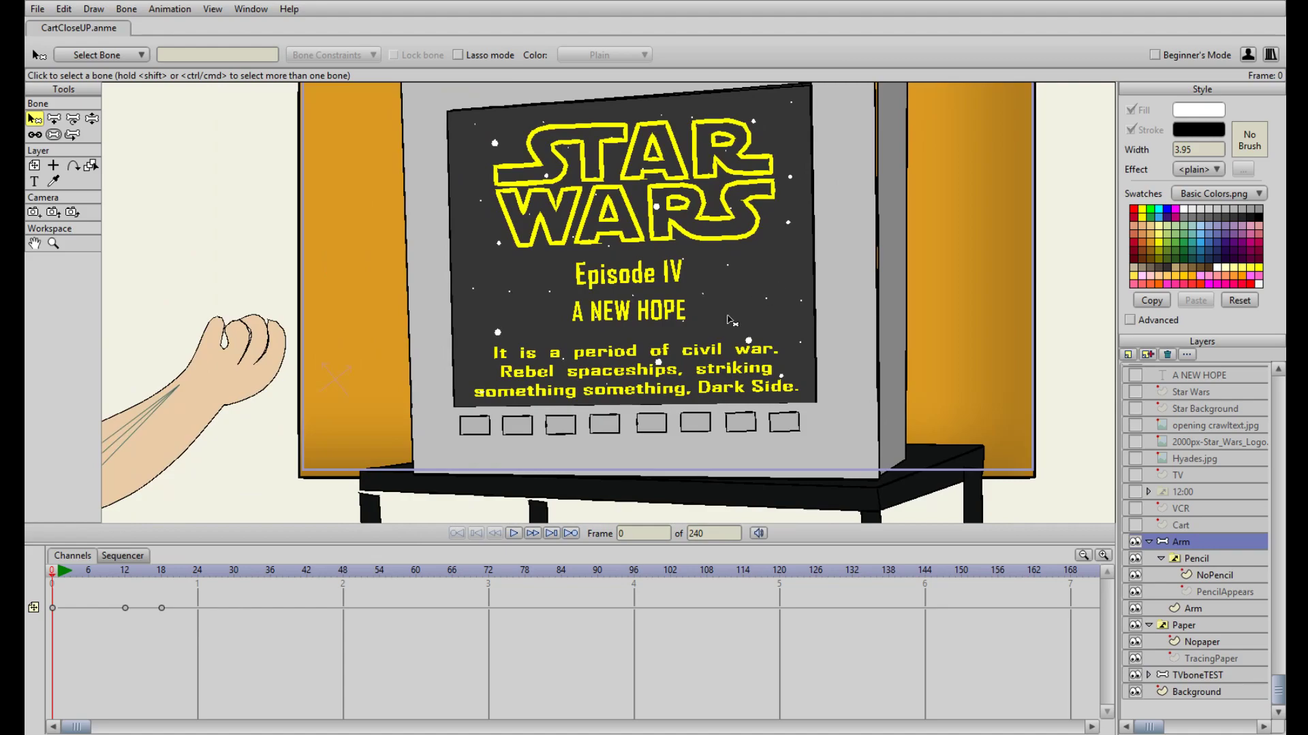
left_click_drag(768, 260, 760, 290)
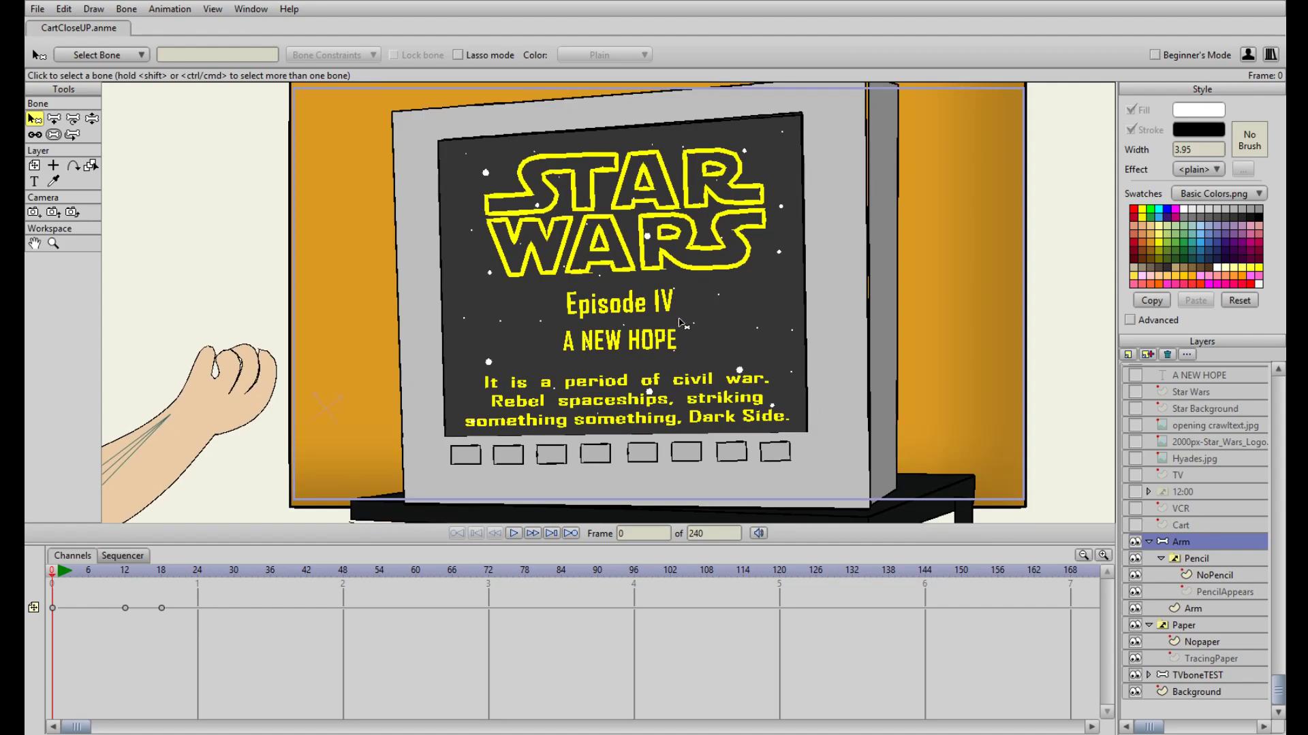
scroll(681, 325, "down", 1)
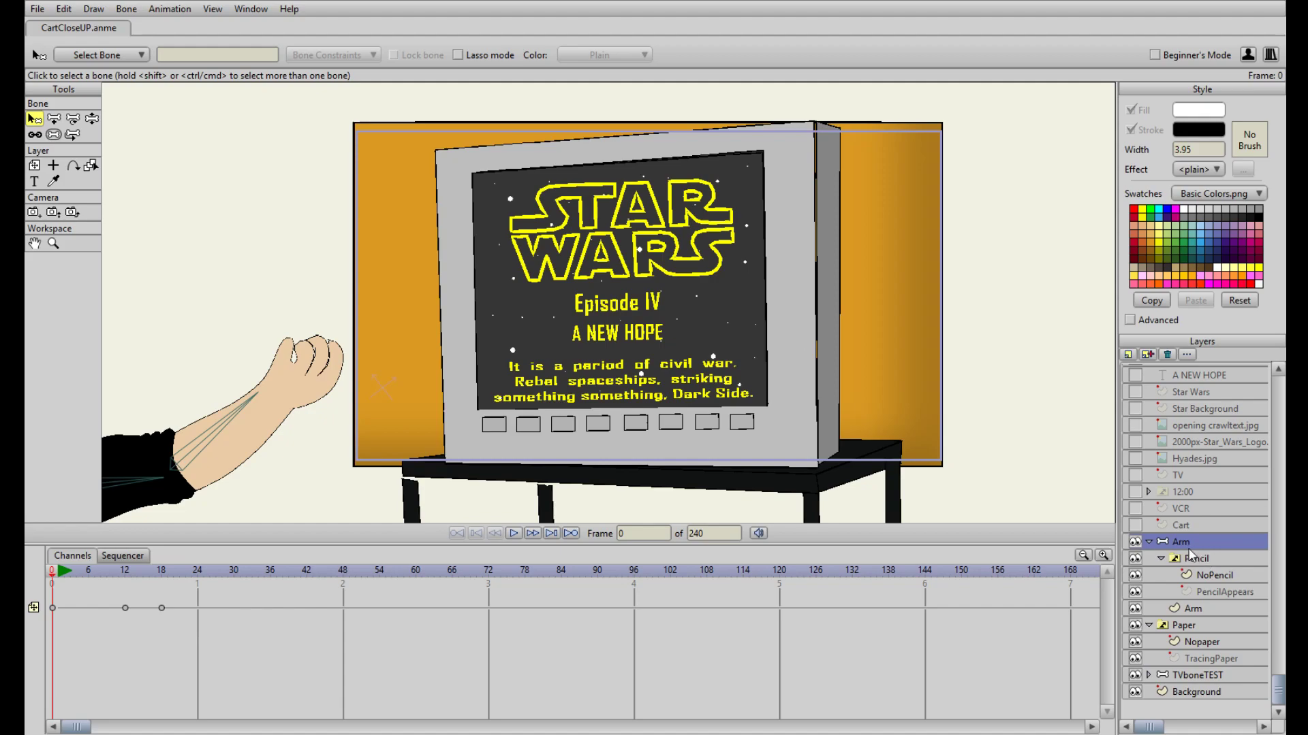
Try moving the Arm layer away from the paper, back beside the TV, at frame 21 with the Transform Layer tool.
left_click(34, 166)
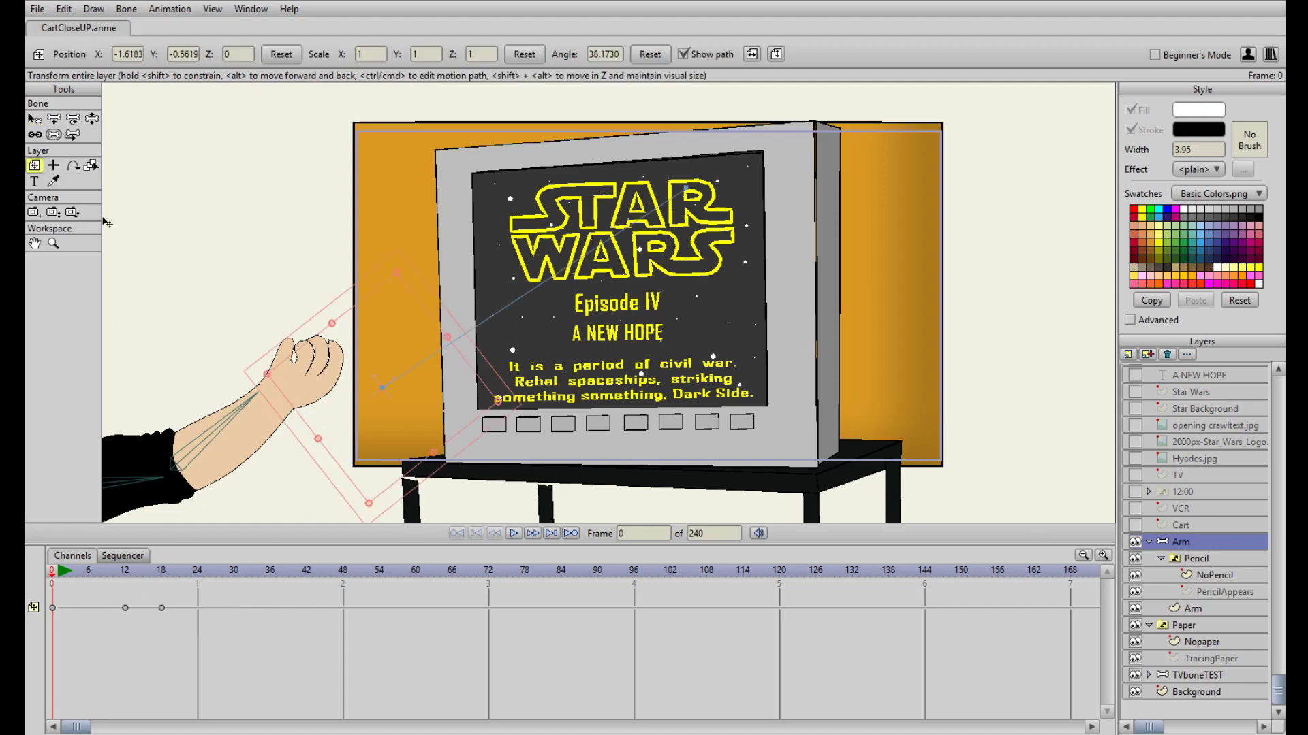
mouse_move(103, 576)
left_mouse_down()
mouse_move(453, 574)
mouse_move(136, 574)
mouse_move(199, 574)
mouse_move(140, 583)
mouse_move(179, 583)
left_mouse_up()
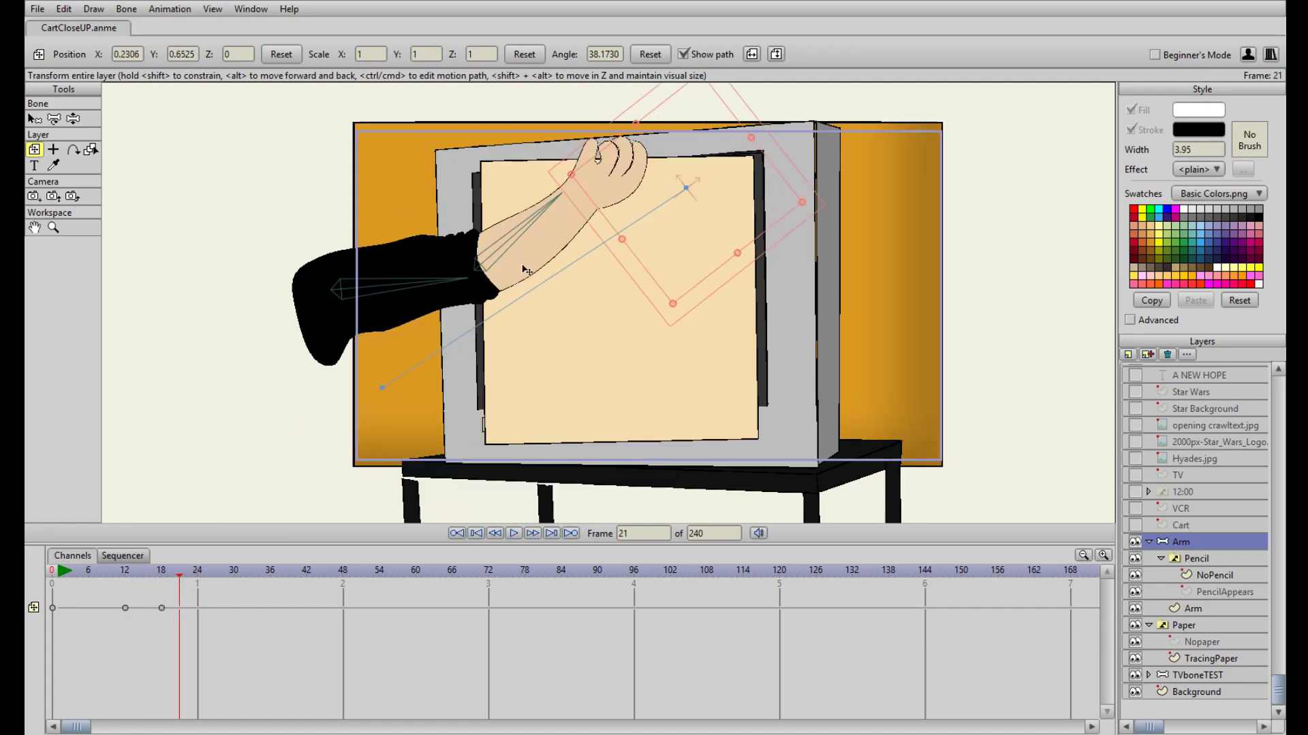
left_click_drag(551, 217, 256, 425)
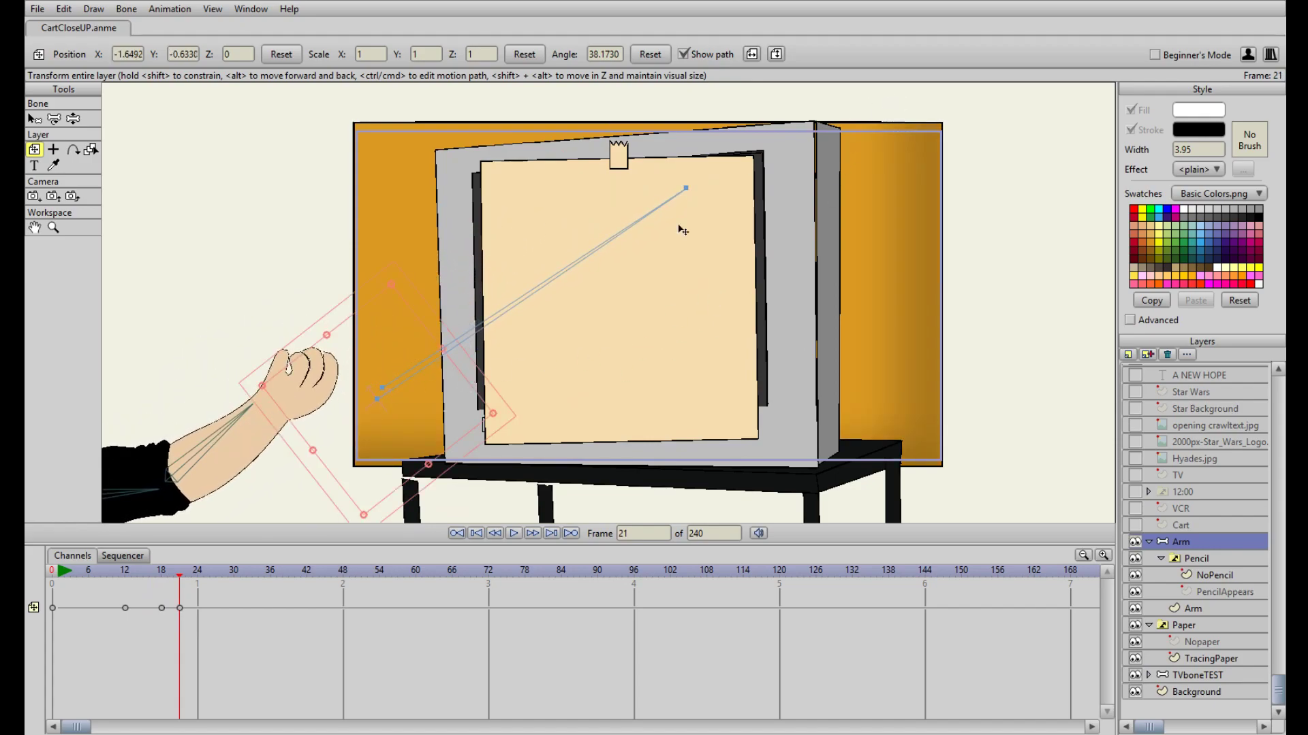
Try switching the Pencil layer to PencilAppears at frame 24, and delete that switch keyframe.
left_click_drag(184, 581, 197, 581)
left_click(1196, 559)
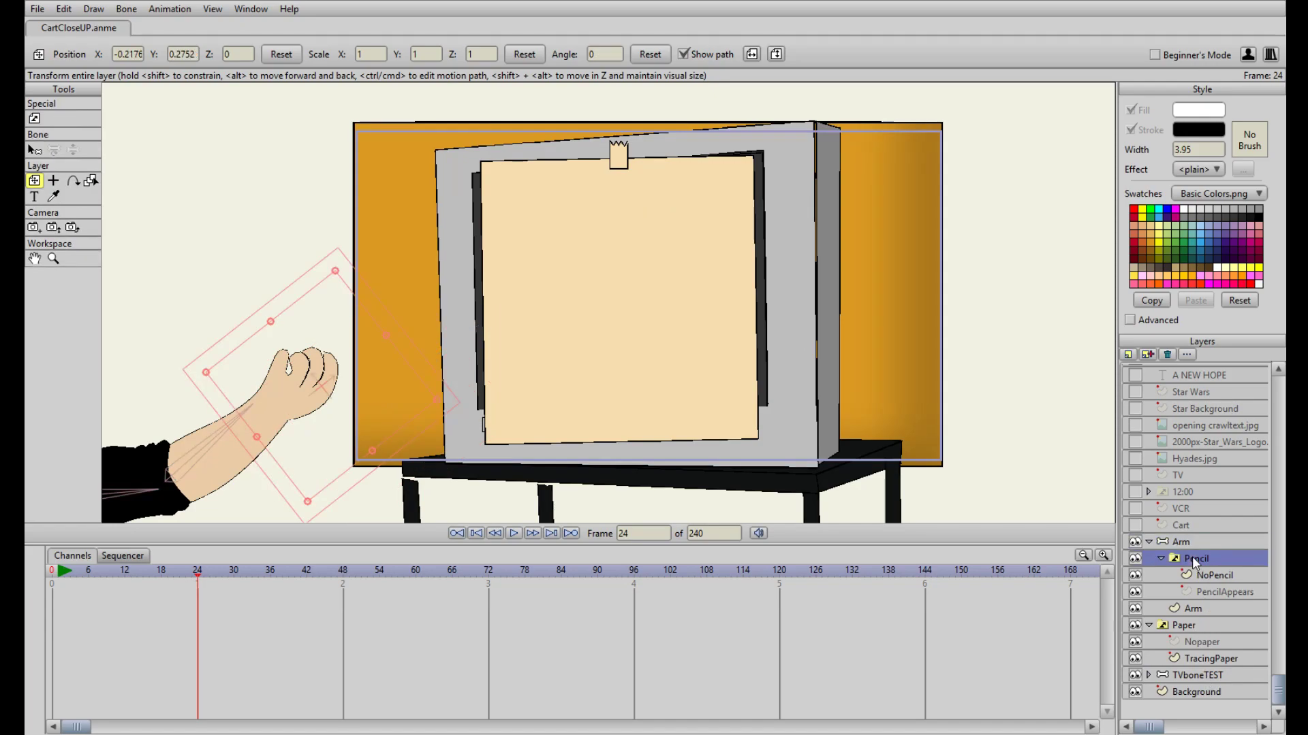
left_click(1216, 590)
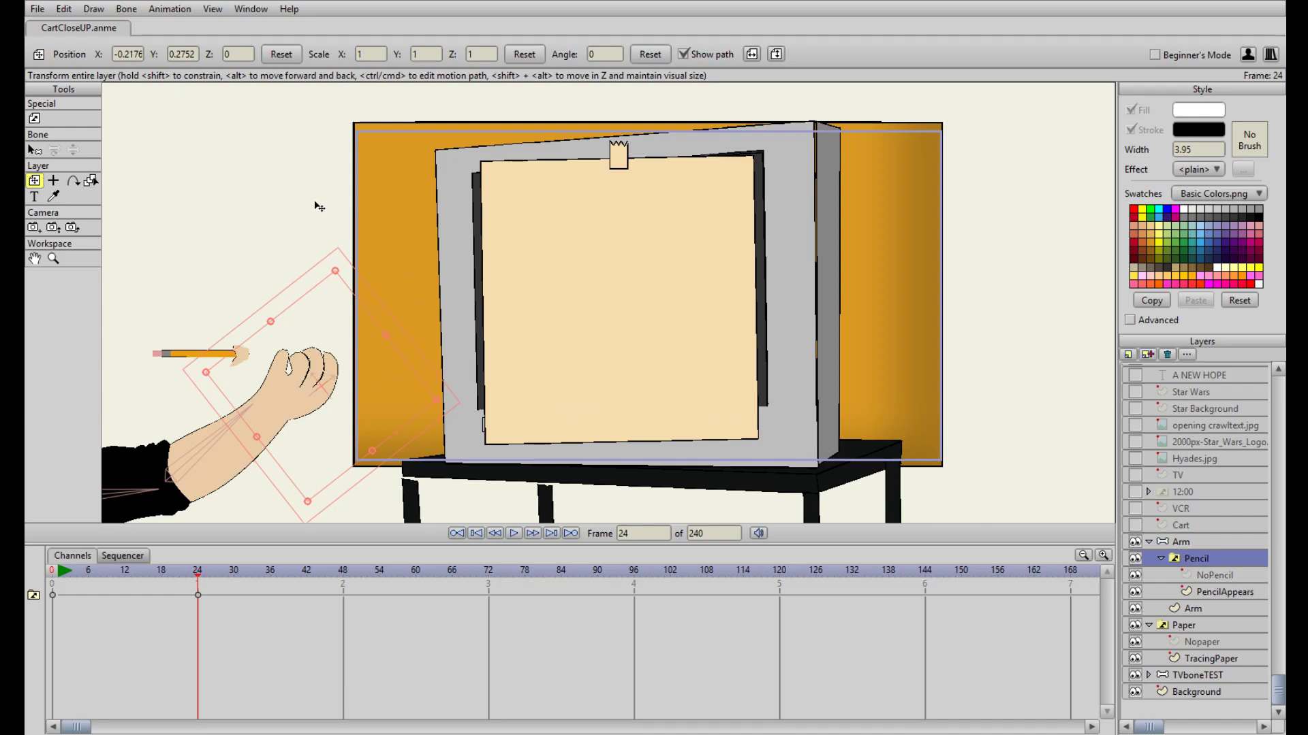
left_click(197, 595)
key("Delete")
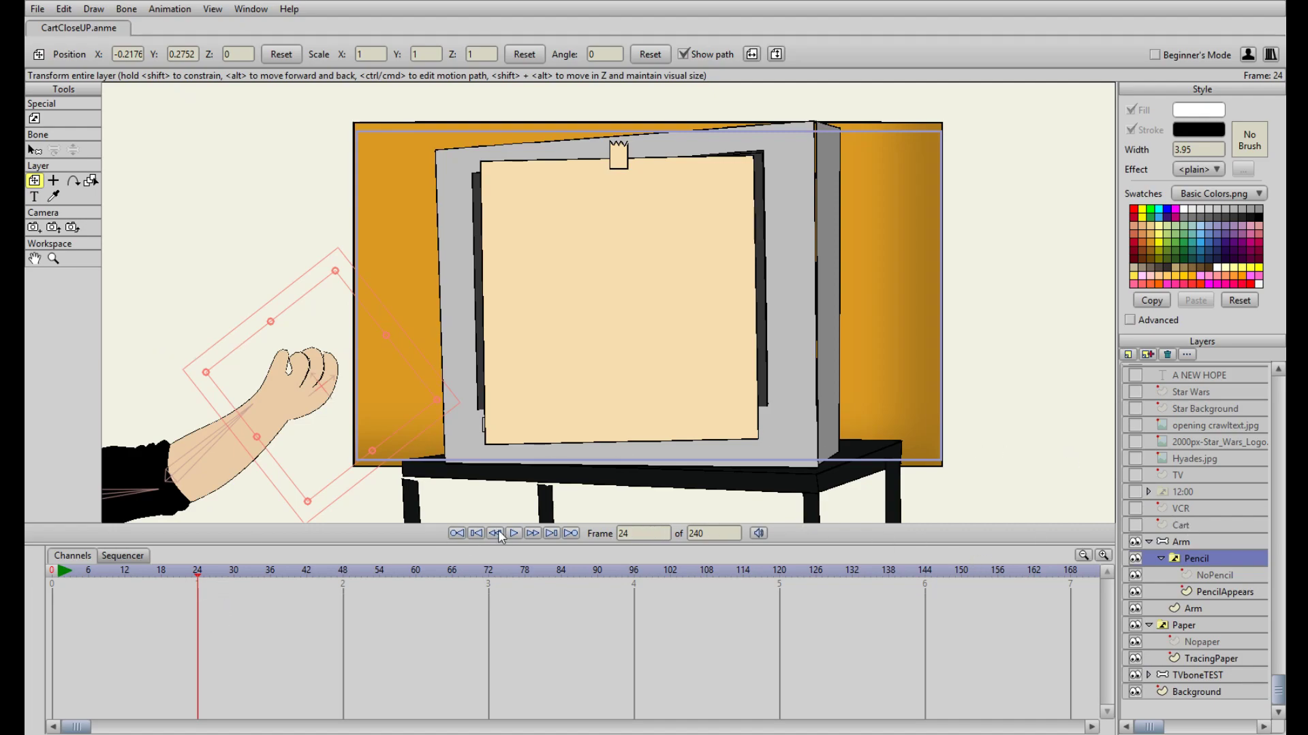
Replace the Arm layer's keyframe at frame 21 with one that resets the layer's position.
left_click(476, 533)
left_click(1183, 543)
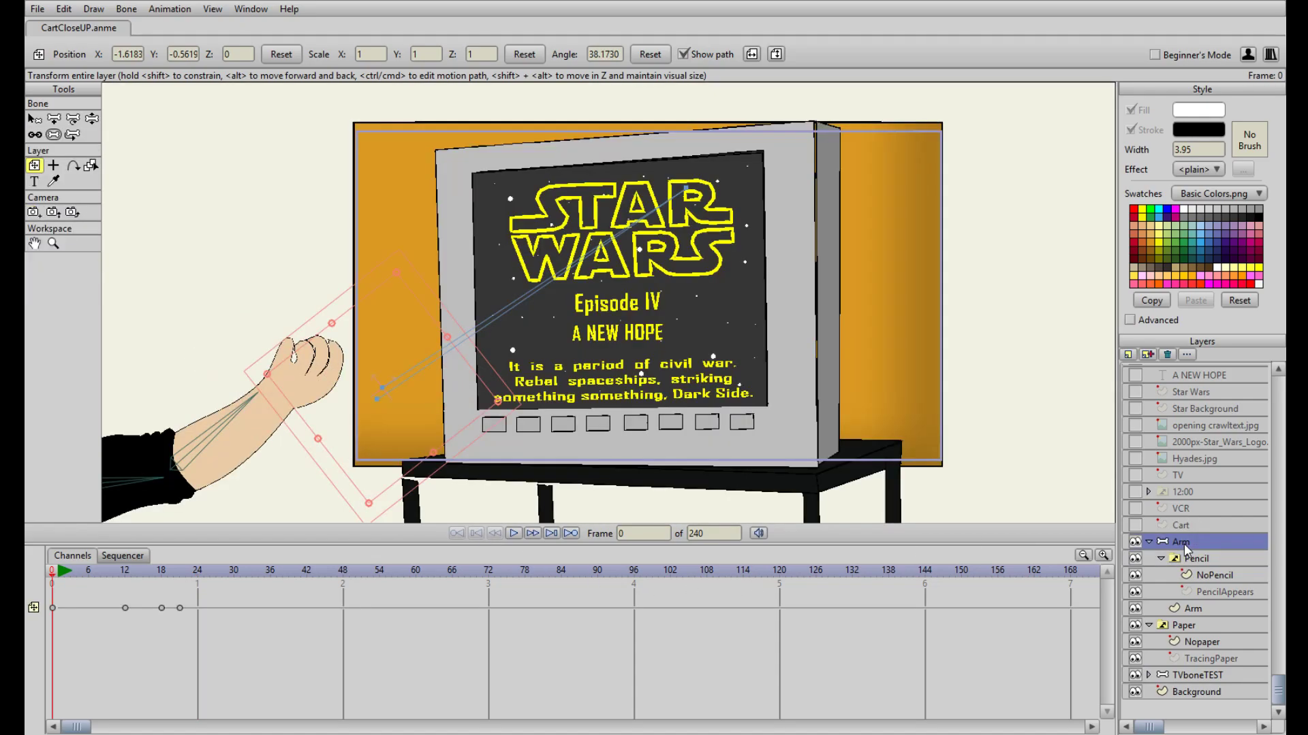
left_click(93, 577)
mouse_move(94, 580)
left_mouse_down()
mouse_move(193, 578)
mouse_move(144, 578)
mouse_move(180, 584)
left_mouse_up()
left_click(179, 607)
key("Delete")
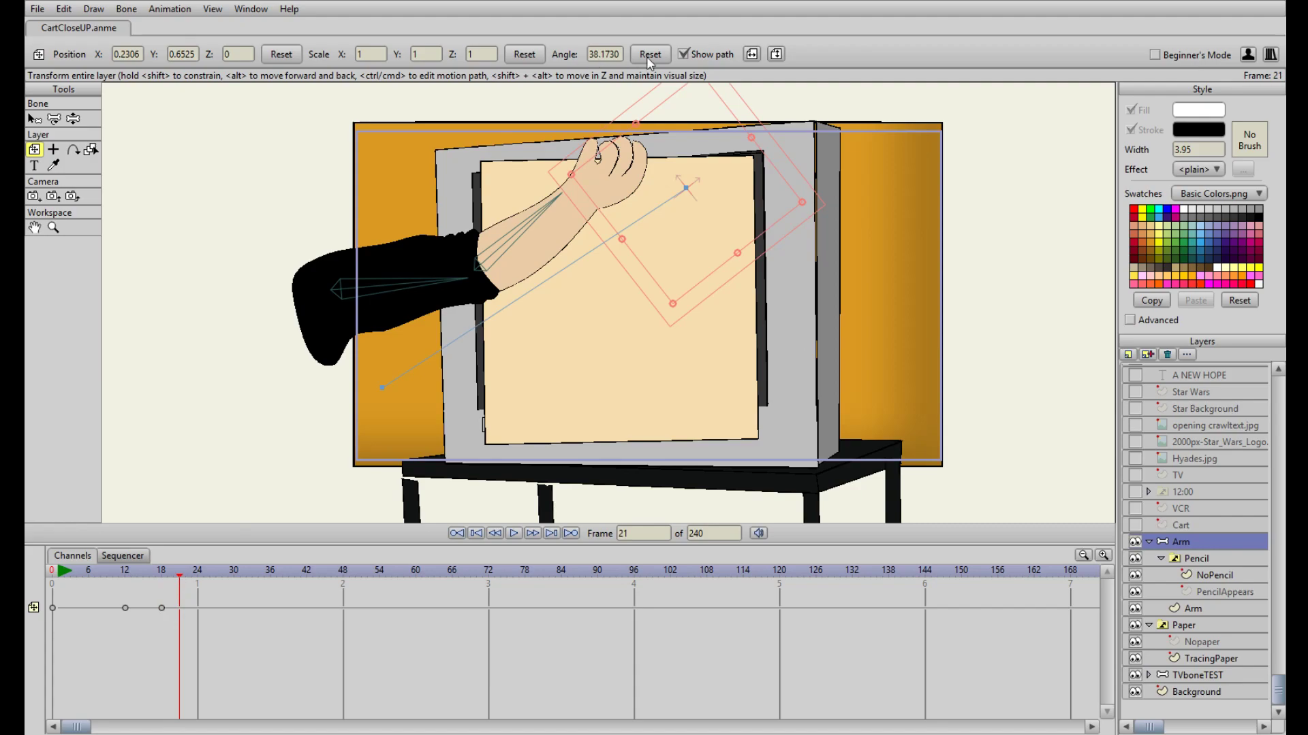
left_click(272, 54)
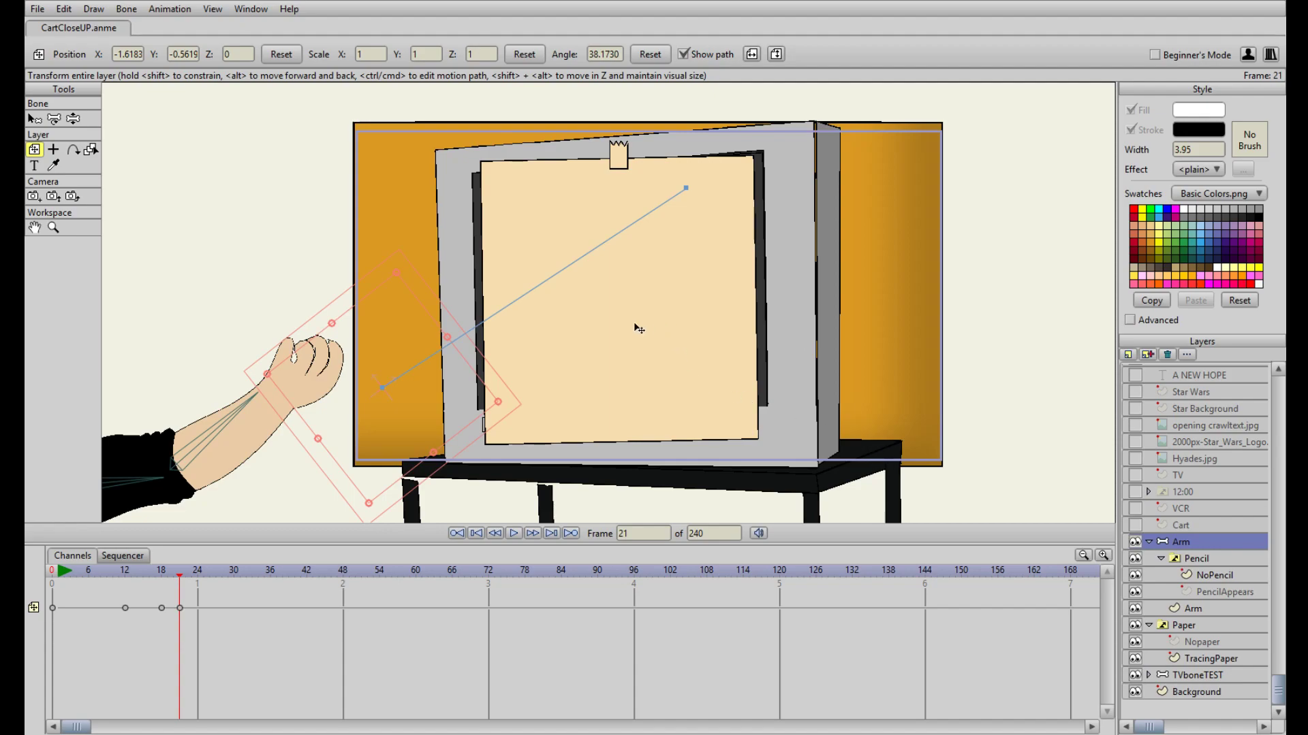
Switch the Pencil layer to PencilAppears at frame 21.
left_click_drag(617, 343, 694, 324)
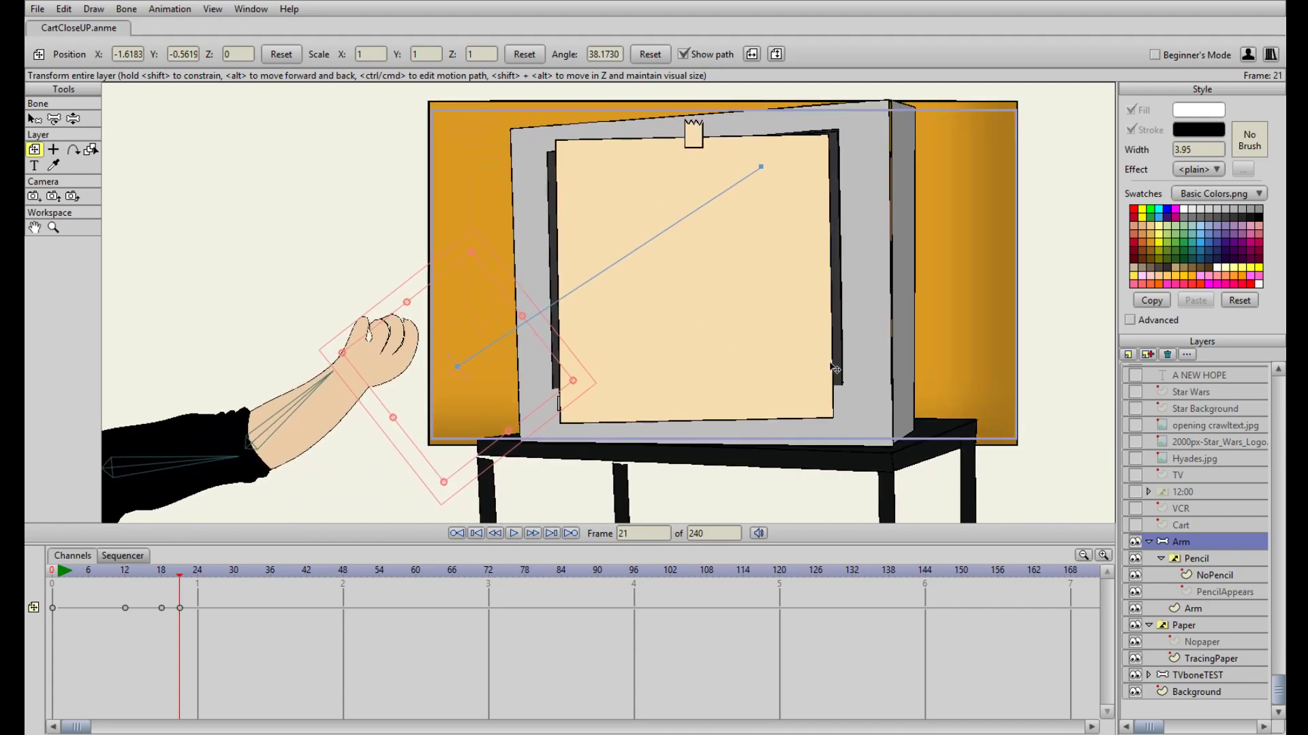
left_click(1202, 625)
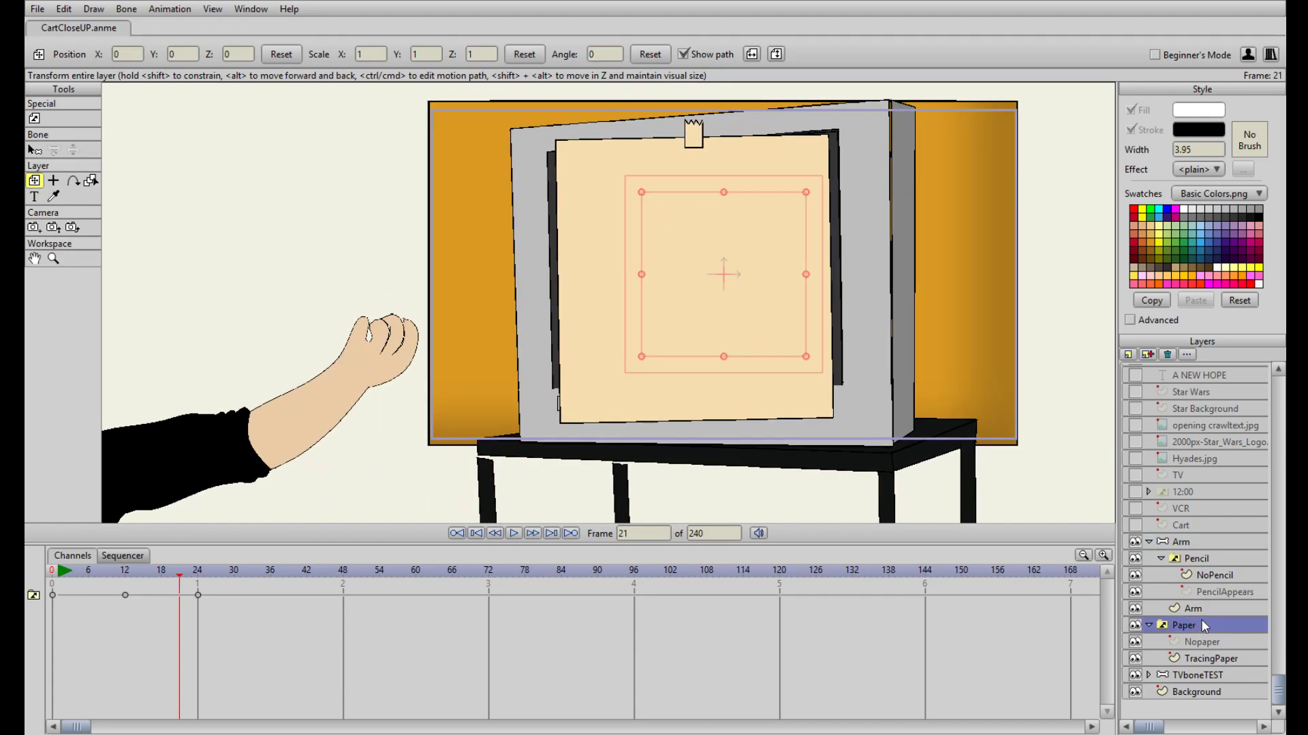
left_click(1192, 560)
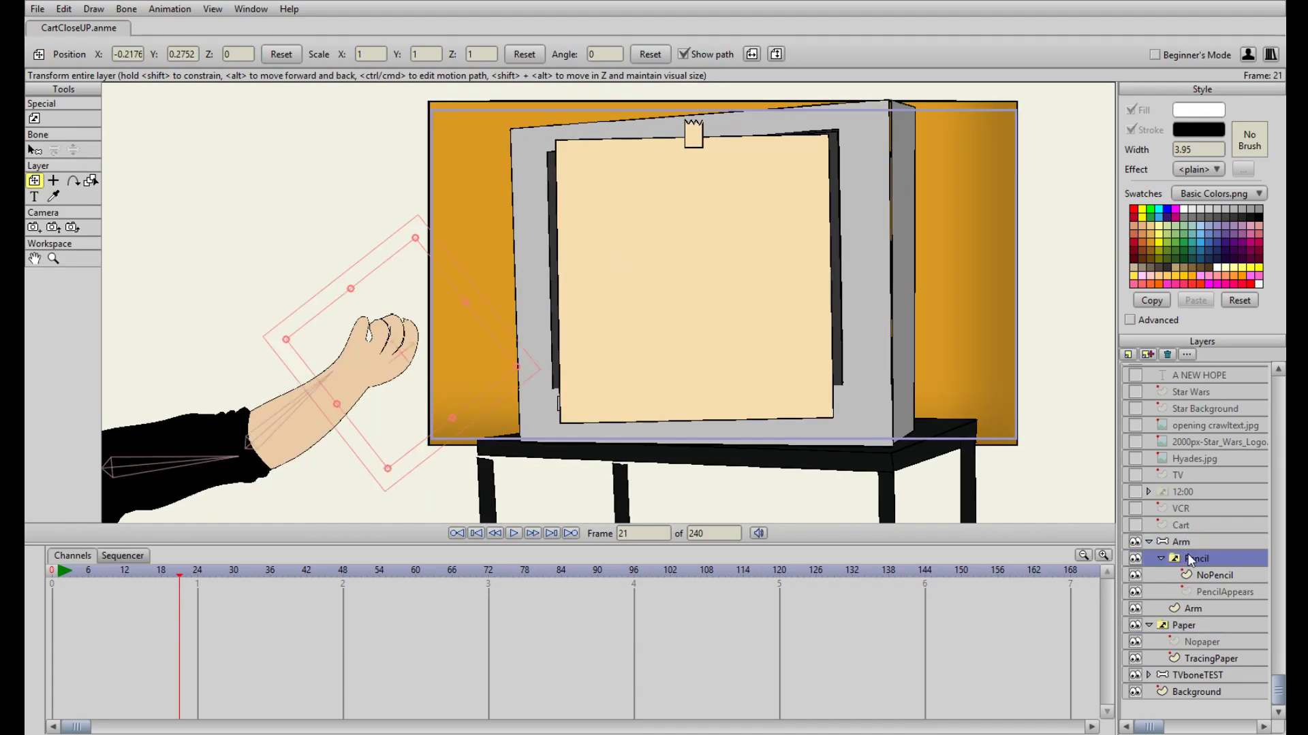
left_click(1207, 585)
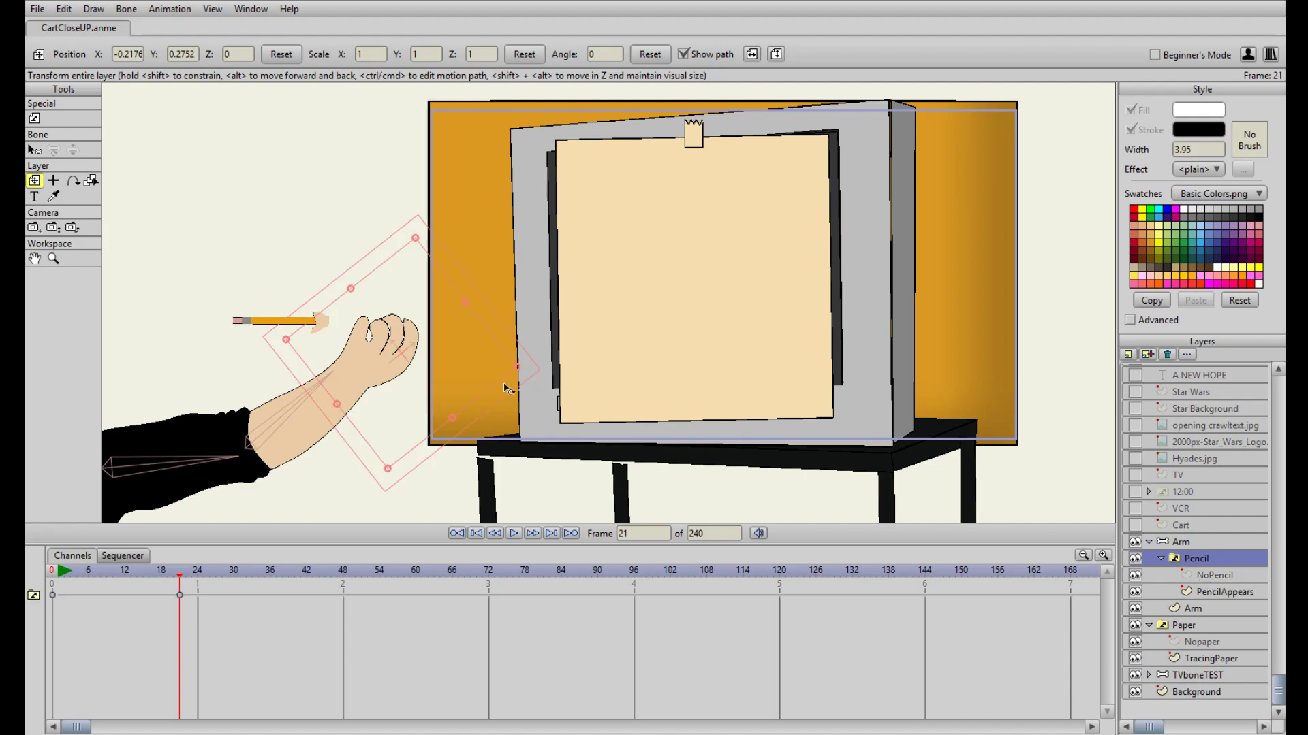
Move the PencilAppears layer at frame 0 to about X 0.34, Y -0.45 so the pencil sits in the hand.
left_click(1223, 591)
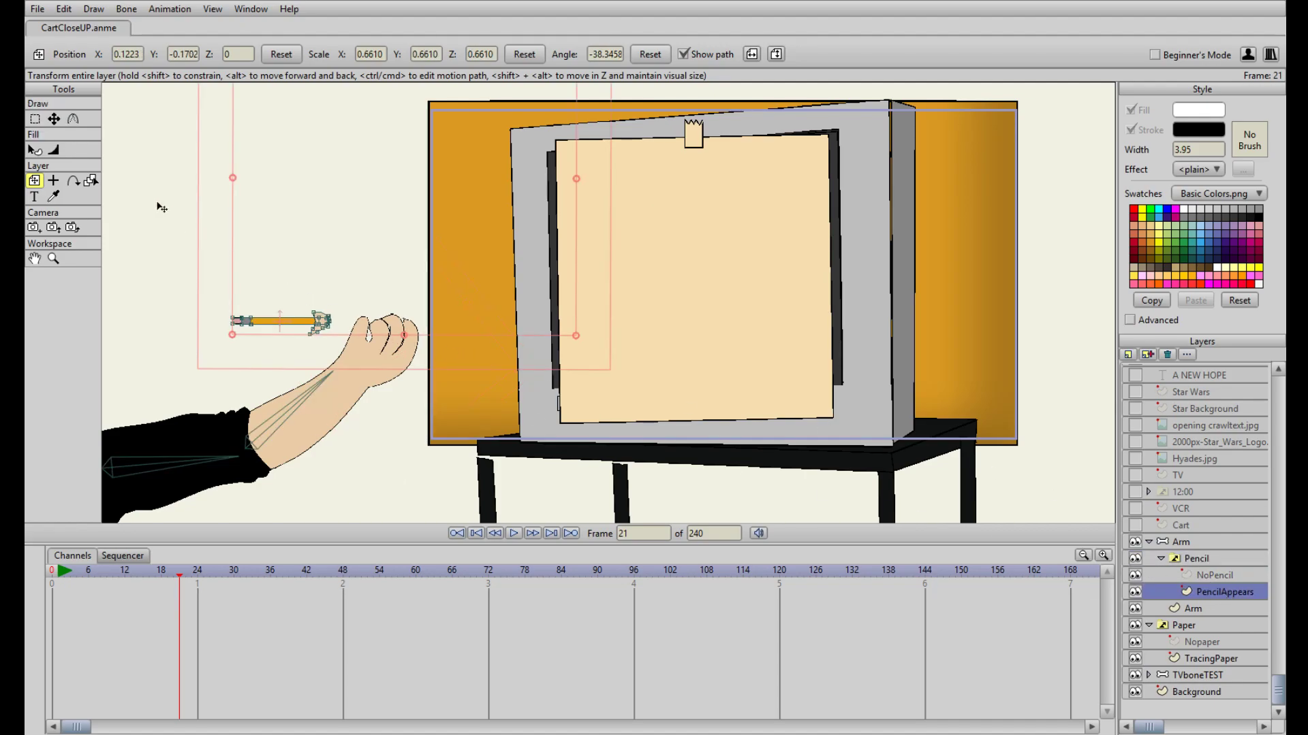
left_click(483, 533)
left_click_drag(319, 327, 368, 344)
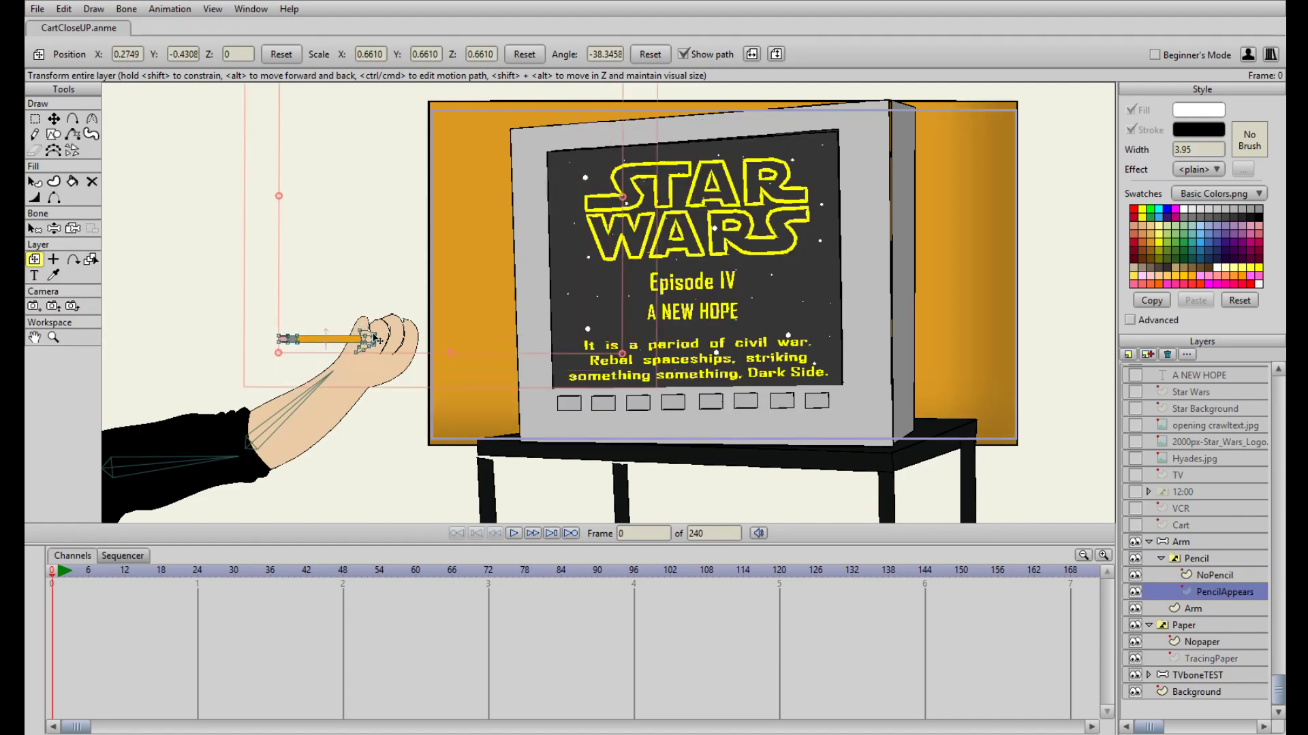
scroll(392, 337, "up", 3)
scroll(385, 324, "down", 1)
scroll(609, 336, "up", 2)
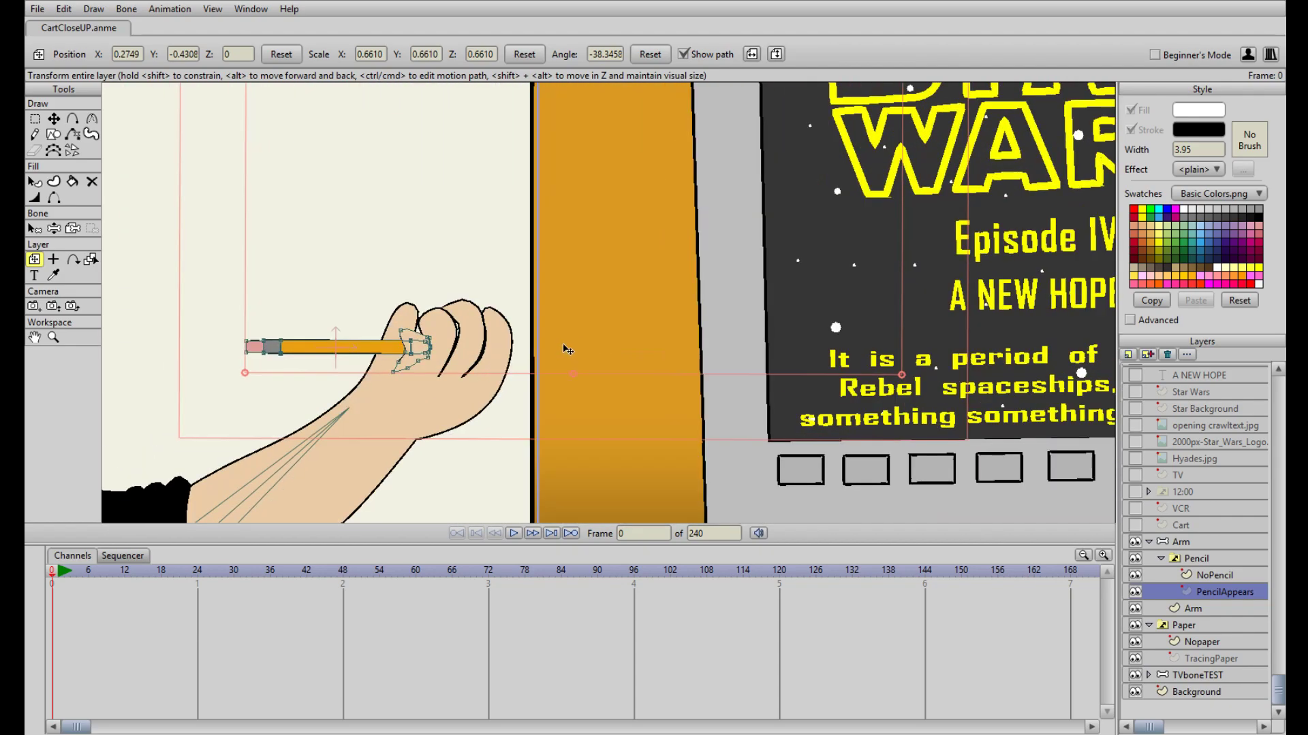
mouse_move(412, 356)
left_mouse_down()
mouse_move(365, 353)
mouse_move(528, 332)
mouse_move(512, 337)
left_mouse_up()
scroll(613, 300, "up", 2)
scroll(512, 337, "down", 5)
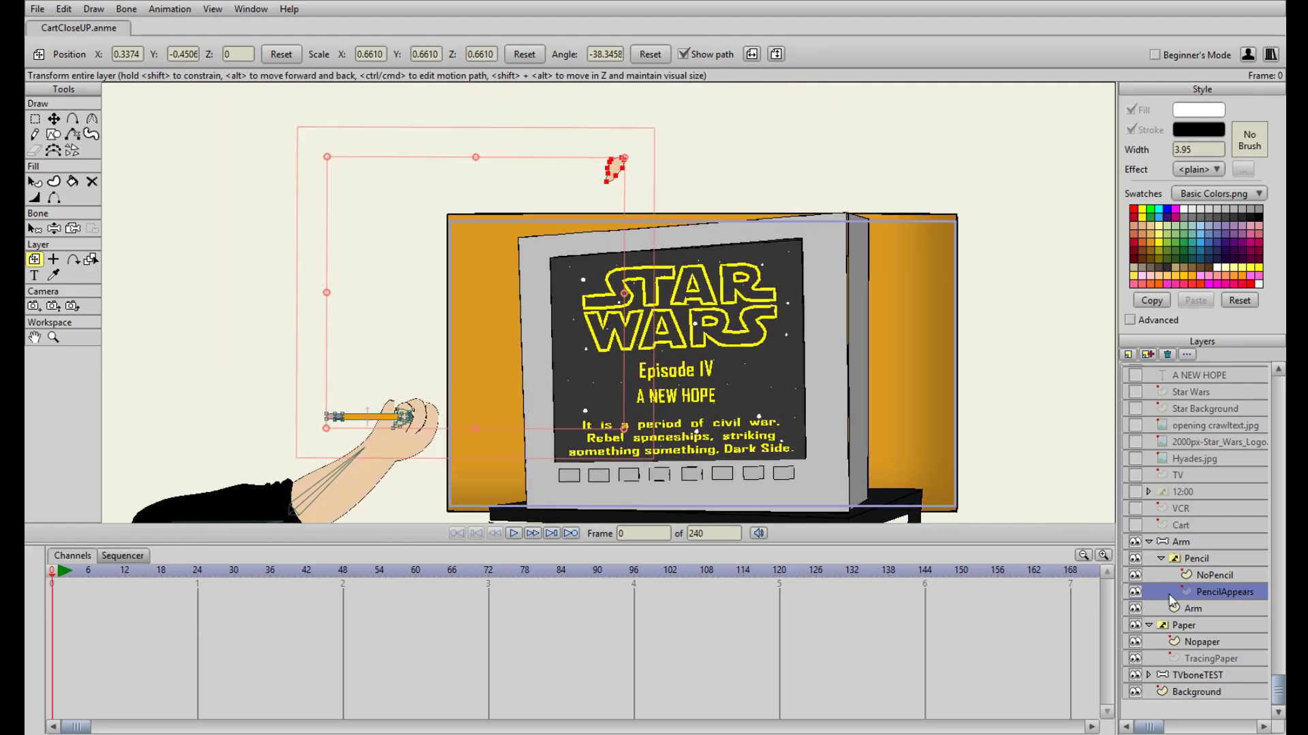
Examine how the Pencil switch group and the arm artwork are nested inside the Arm bone layer.
left_click(1137, 606)
left_click(1137, 606)
left_click(1150, 543)
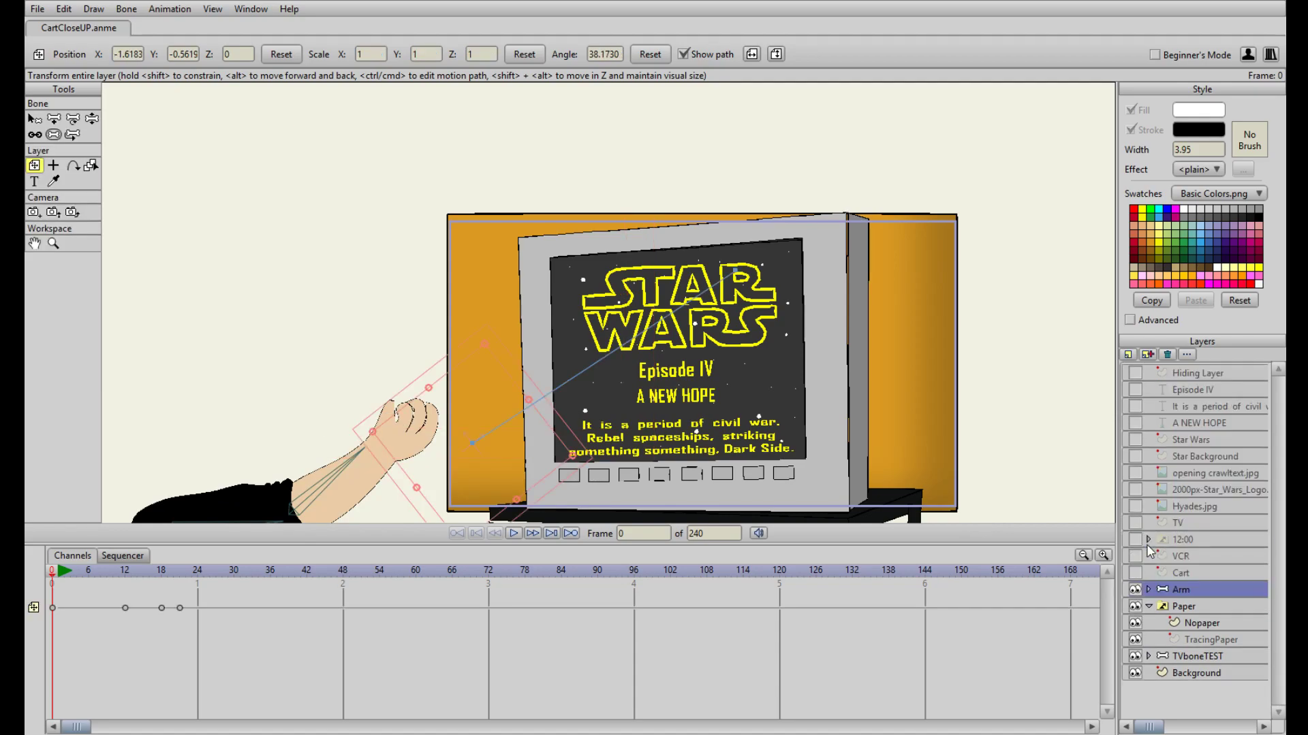
left_click(1150, 590)
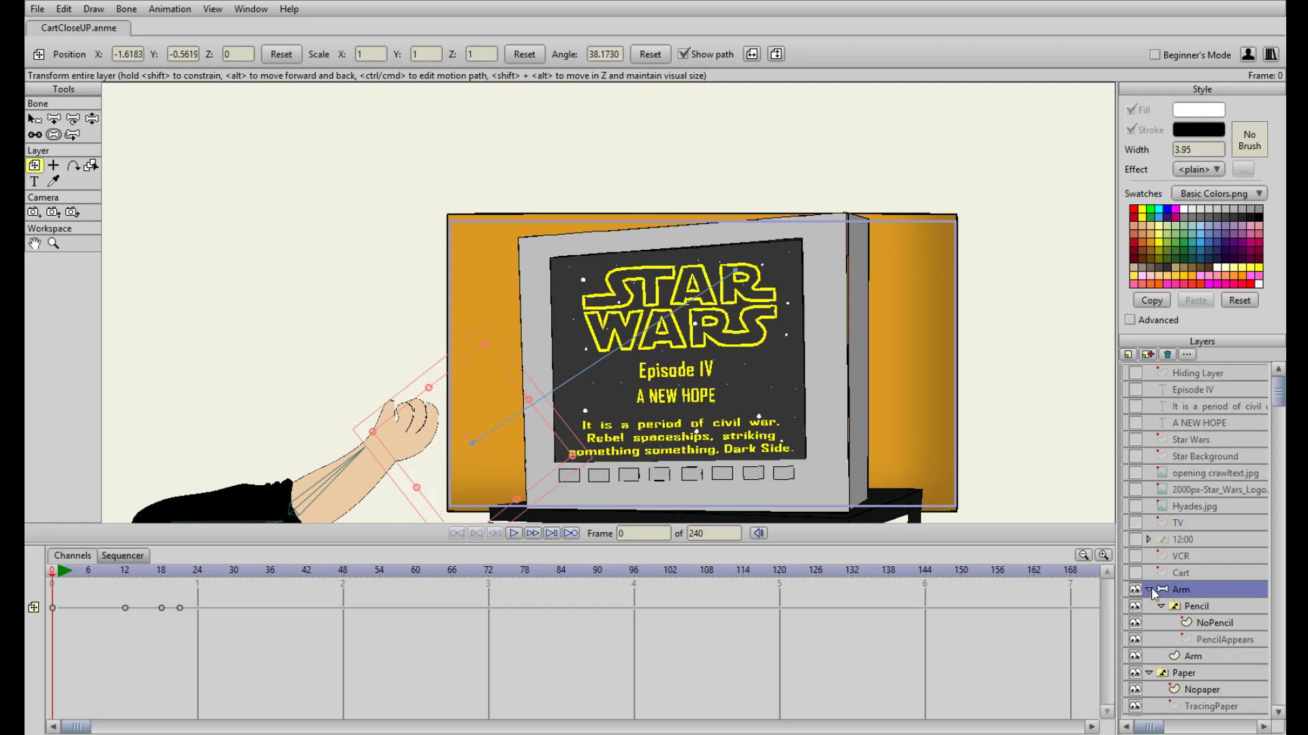
left_click(1201, 658)
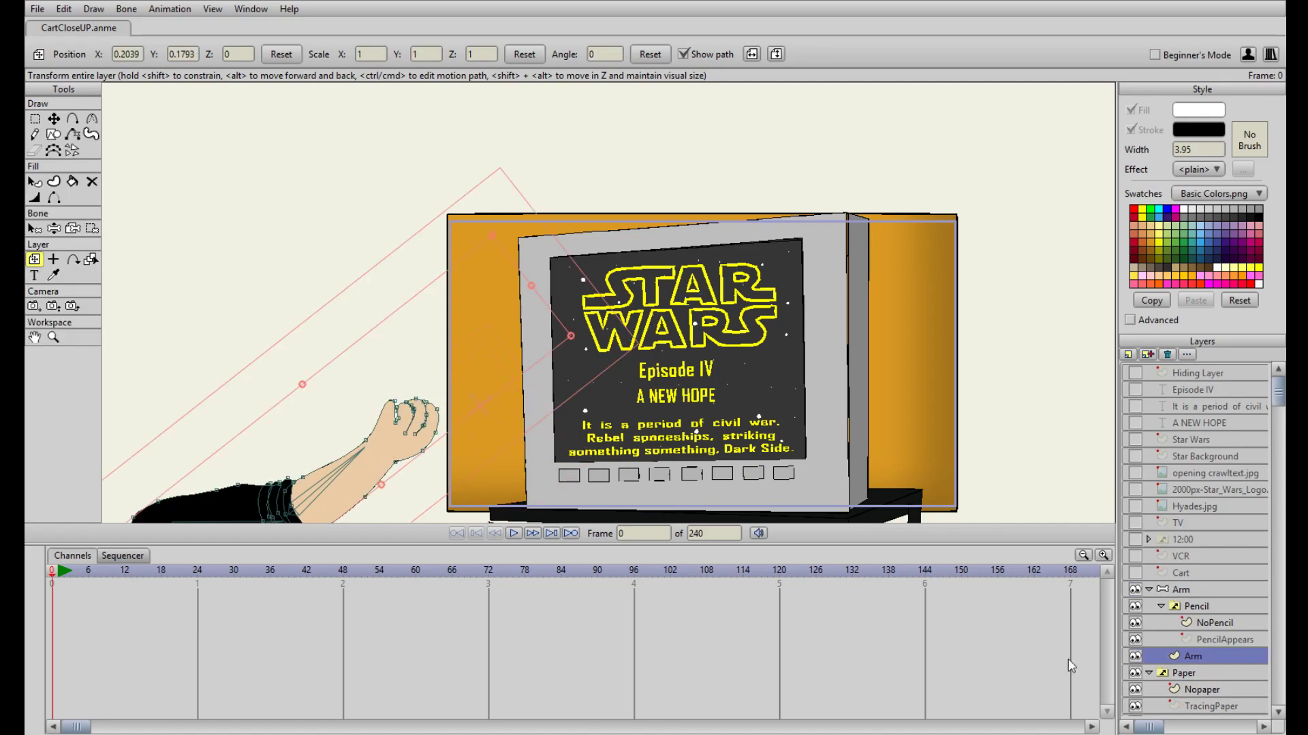
scroll(466, 490, "down", 4)
scroll(529, 430, "up", 4)
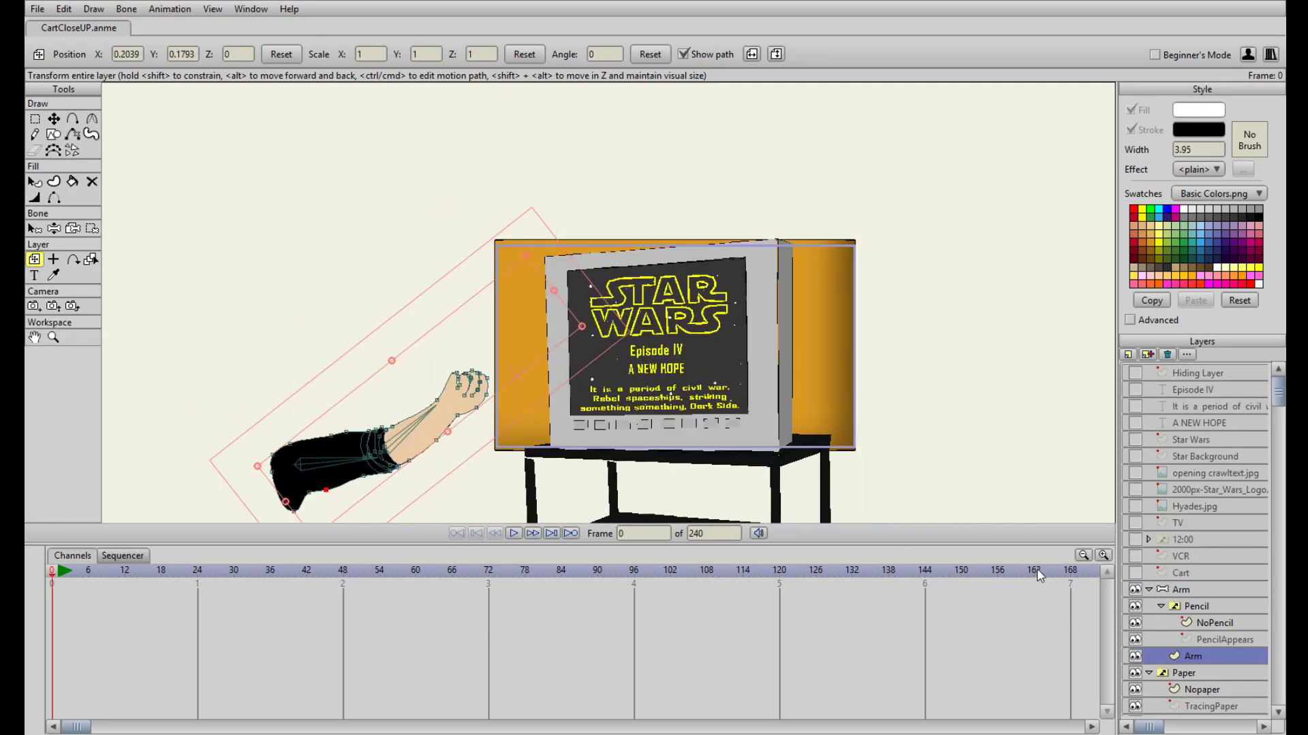
left_click(1159, 606)
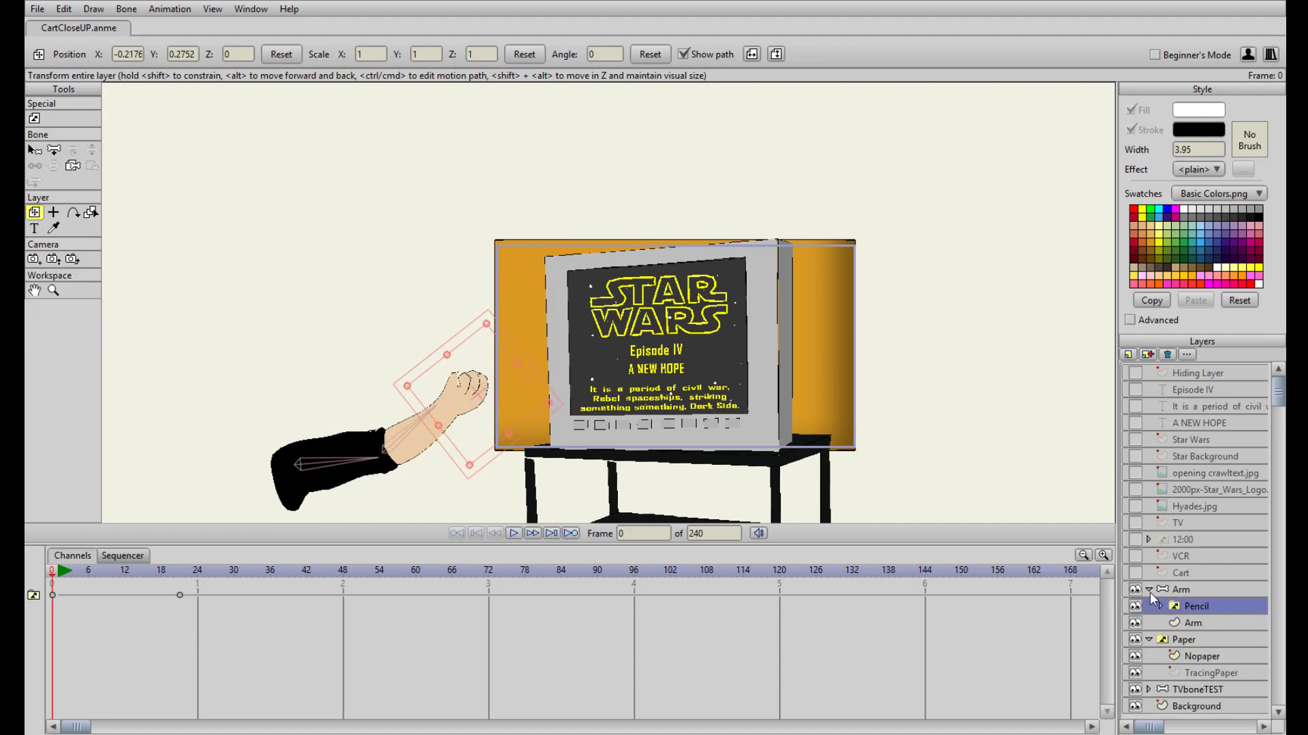
left_click(1161, 607)
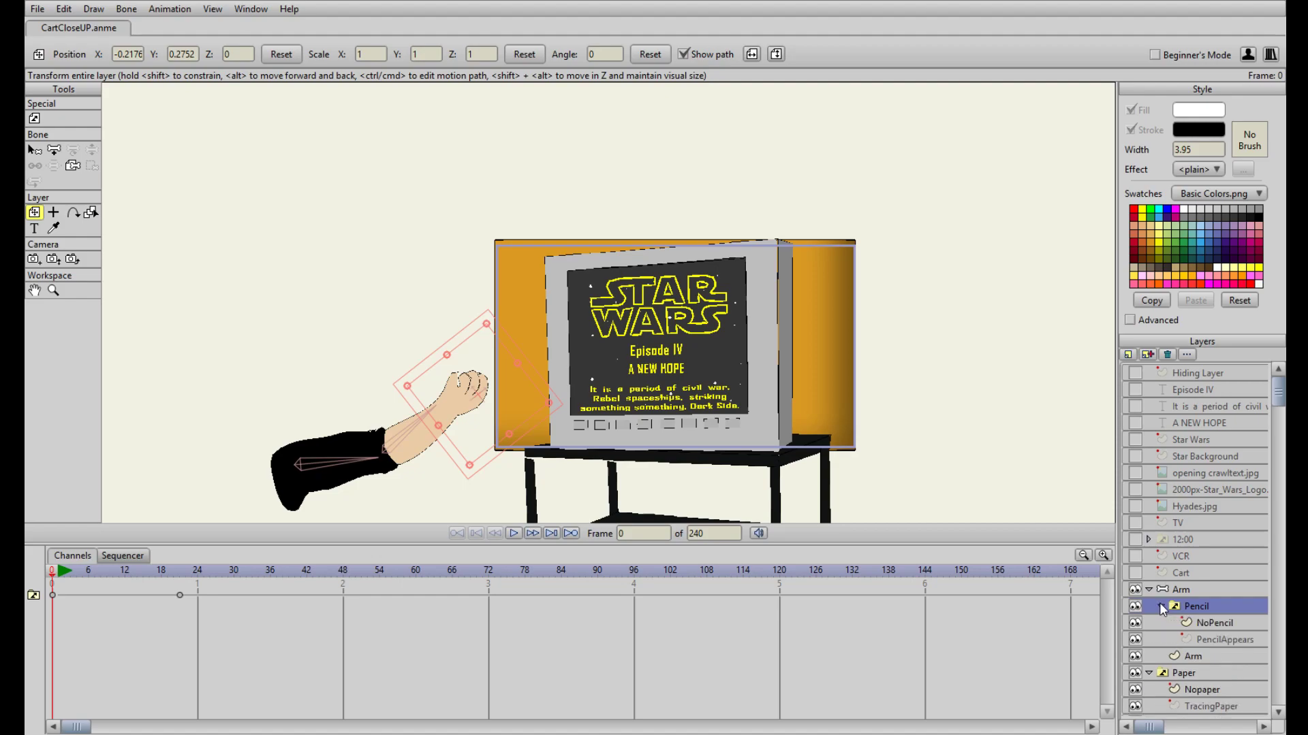
left_click_drag(416, 423, 479, 380)
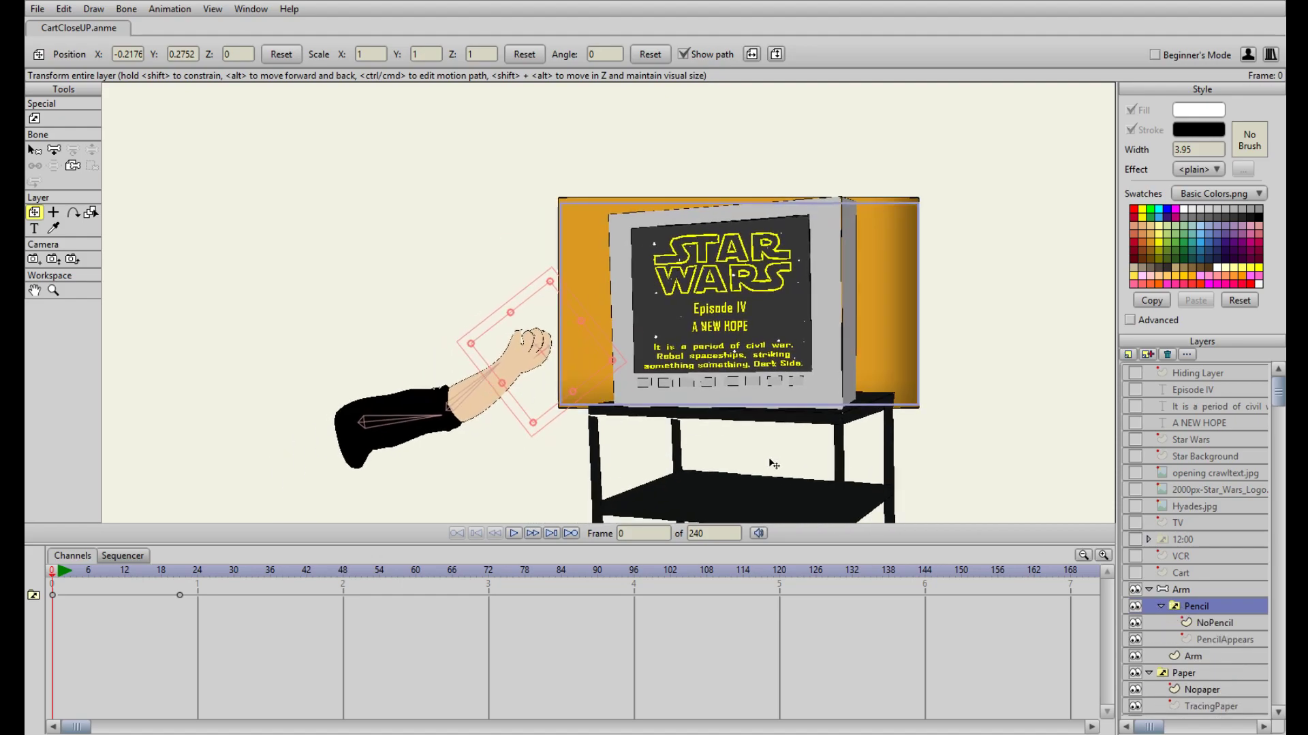
left_click(1161, 606)
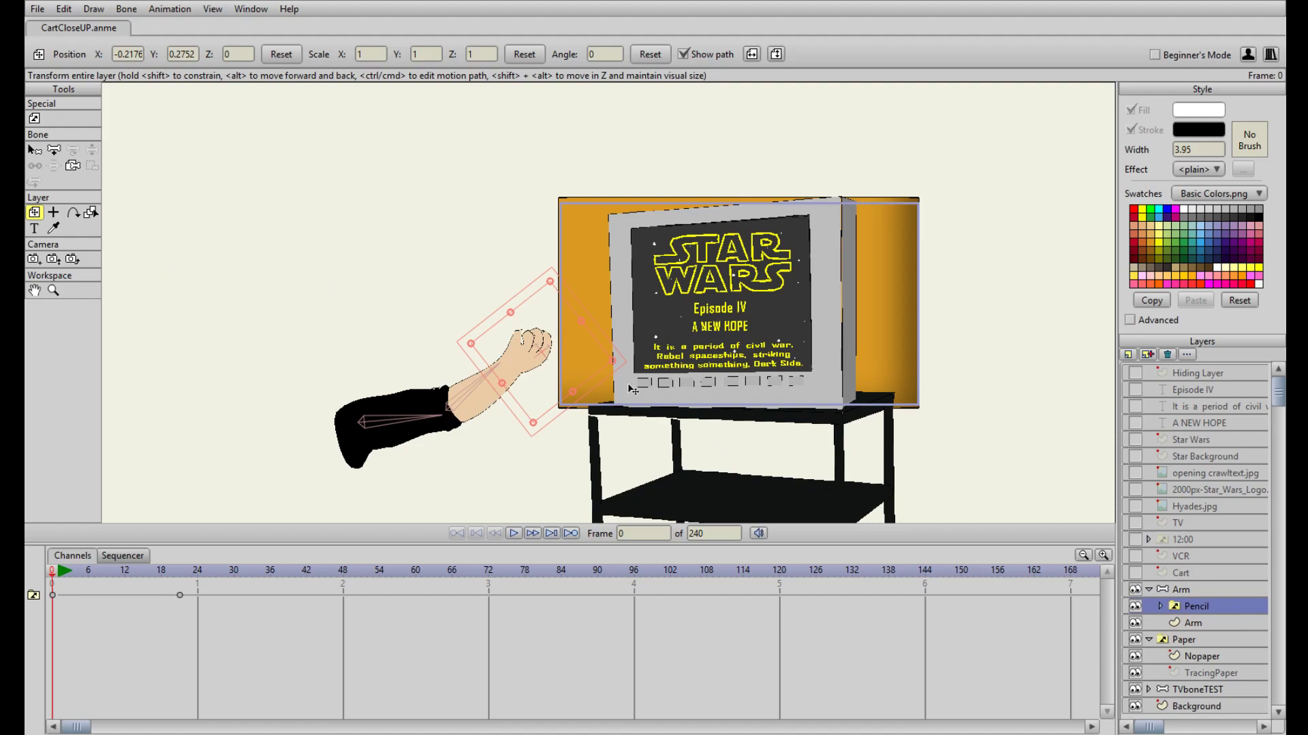
Select the Arm layer at frame 24 and hide the Paper layer to expose the Star Wars logo on the TV.
left_click_drag(131, 581, 198, 573)
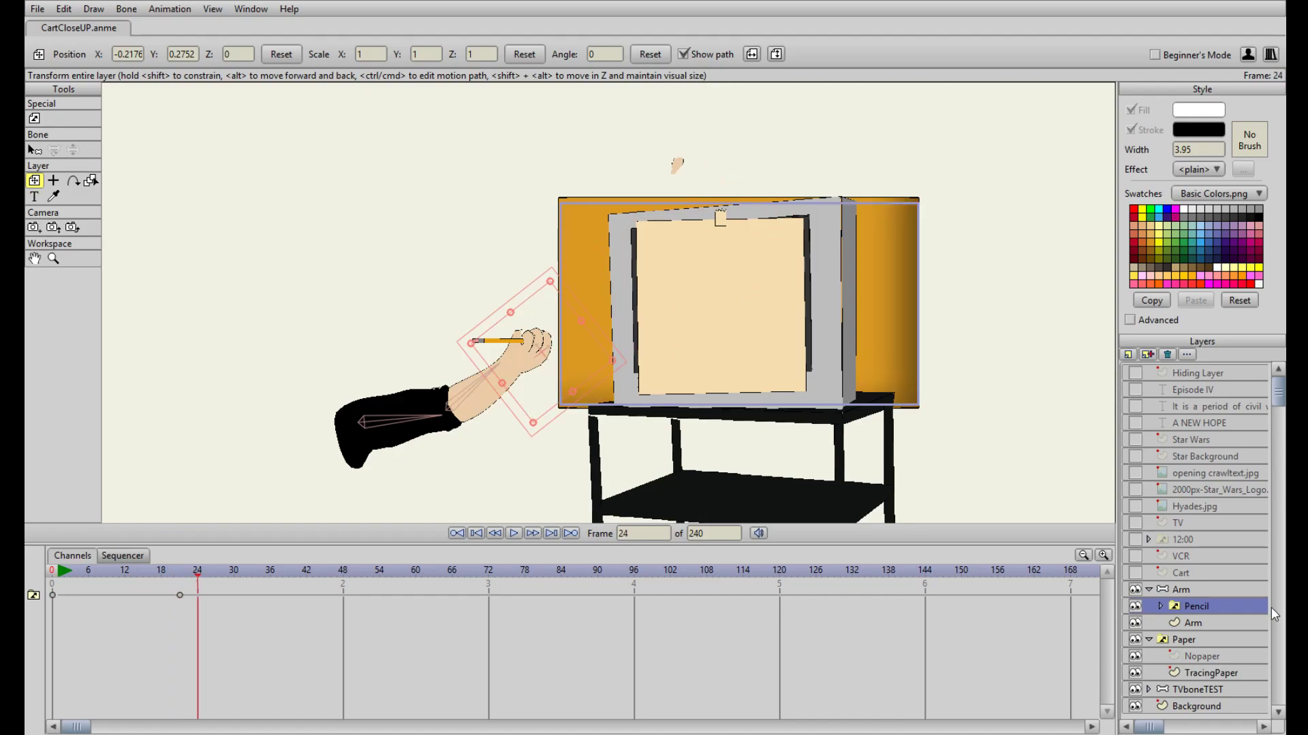
left_click(1200, 590)
mouse_move(197, 576)
left_mouse_down()
mouse_move(275, 572)
mouse_move(198, 576)
left_mouse_up()
left_click_drag(796, 301, 534, 363)
left_click_drag(478, 400, 649, 382)
scroll(585, 349, "up", 3)
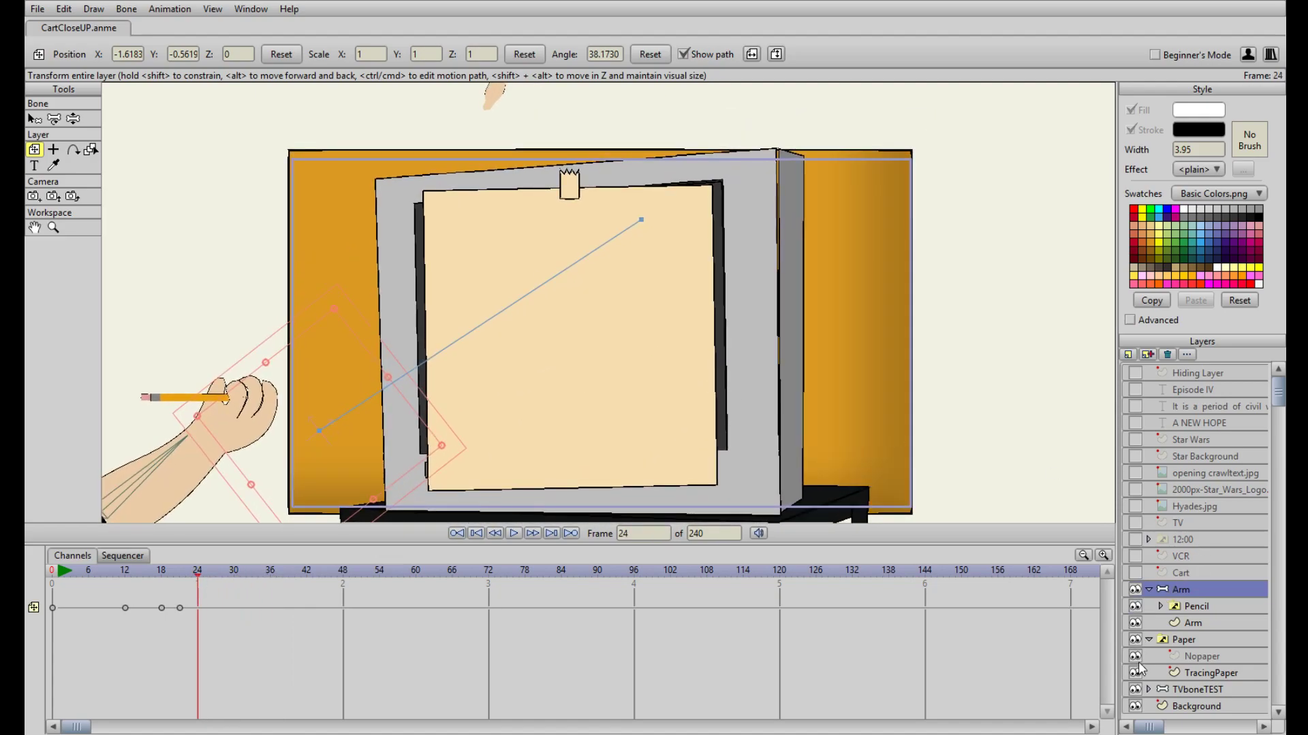
left_click(1135, 639)
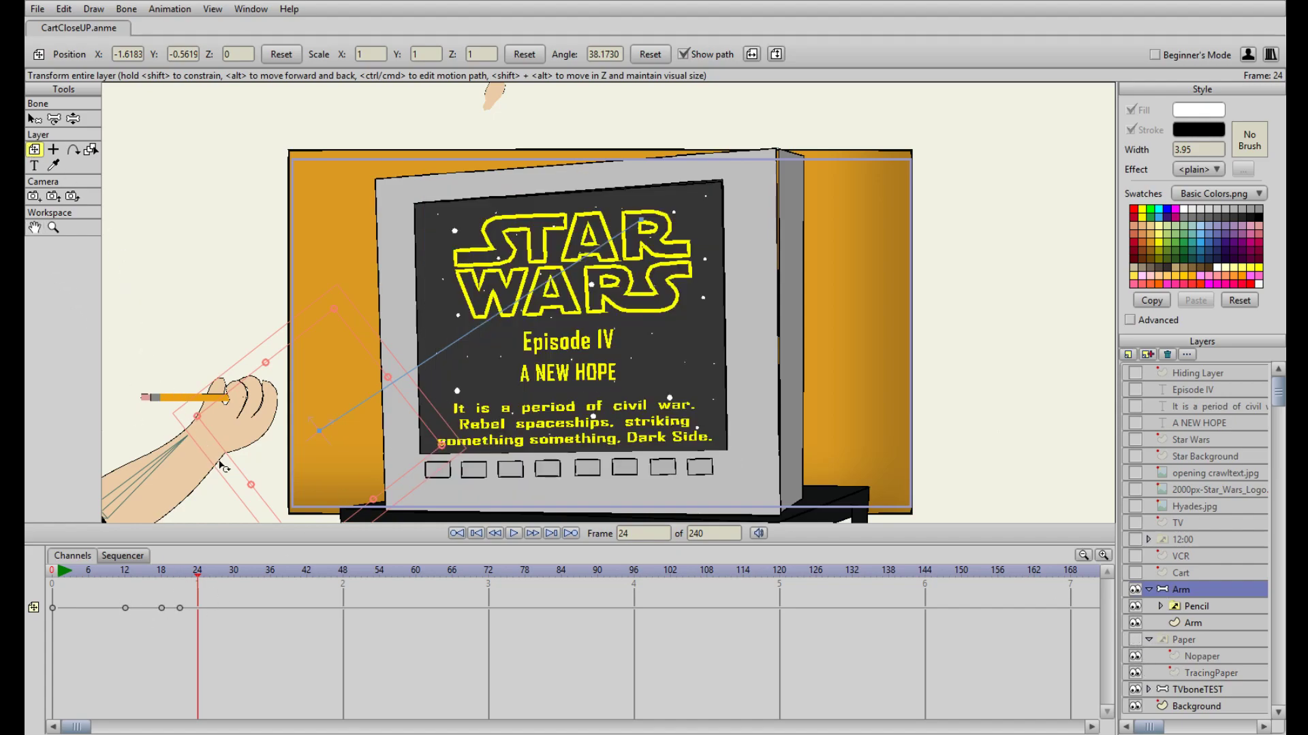
Keyframe the Arm layer's position at frames 24 and 26 to bring the pencil hand onto the Star Wars logo.
left_click_drag(496, 575, 198, 592)
mouse_move(412, 395)
left_mouse_down()
mouse_move(470, 289)
mouse_move(505, 266)
left_mouse_up()
scroll(547, 303, "up", 2)
left_click_drag(459, 323, 478, 422)
left_click_drag(206, 579, 210, 577)
left_click_drag(495, 307, 461, 322)
Keyframe small tracing moves of the Arm layer at frames 28, 30 and 32, with frame 30 at about X -0.13, Y 0.24.
left_click_drag(213, 579, 223, 582)
left_click_drag(461, 333, 496, 346)
left_click_drag(221, 580, 235, 580)
left_click_drag(494, 343, 488, 369)
left_click_drag(235, 581, 246, 580)
left_click_drag(409, 417, 367, 429)
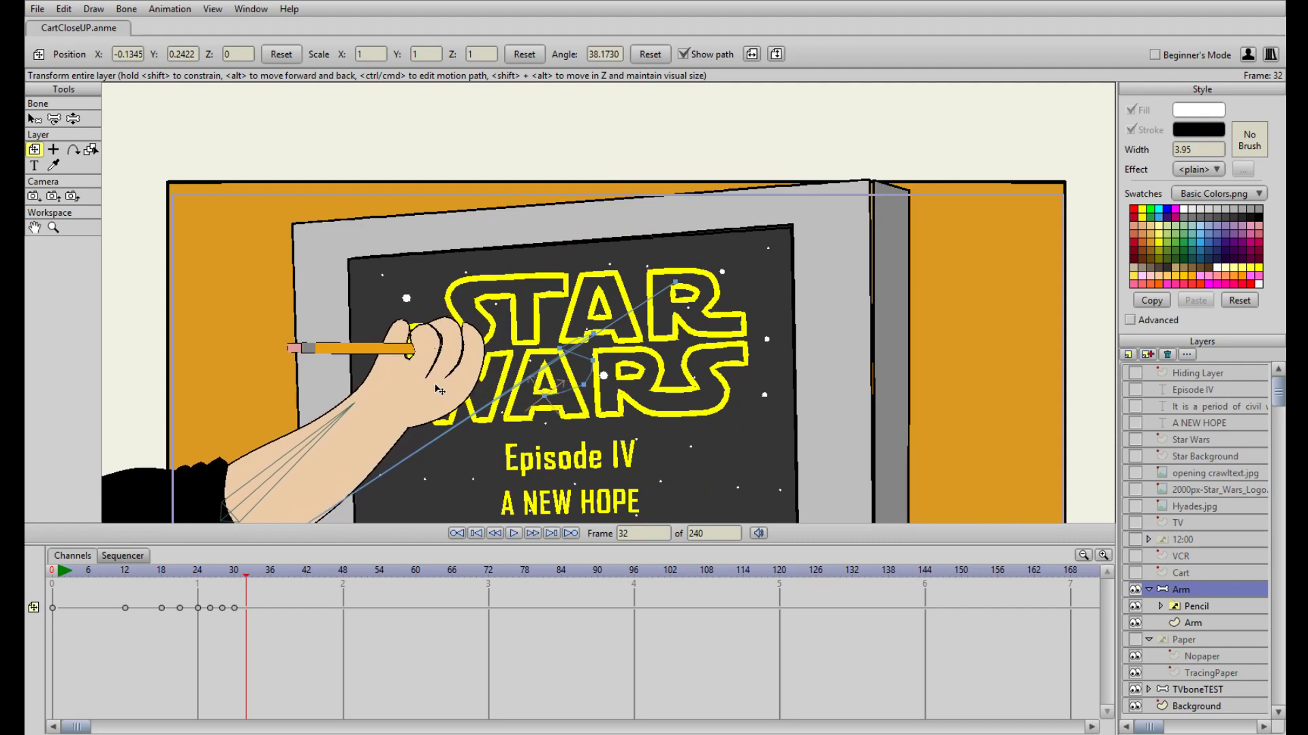
Keyframe the Arm layer's position at frames 34 and 38, raising it to about X 0, Y 0.38 at frame 38.
left_click(253, 577)
mouse_move(256, 578)
left_mouse_down()
mouse_move(162, 579)
mouse_move(259, 581)
left_mouse_up()
left_click_drag(467, 393, 347, 522)
left_click_drag(260, 580, 282, 580)
left_click_drag(423, 392, 518, 339)
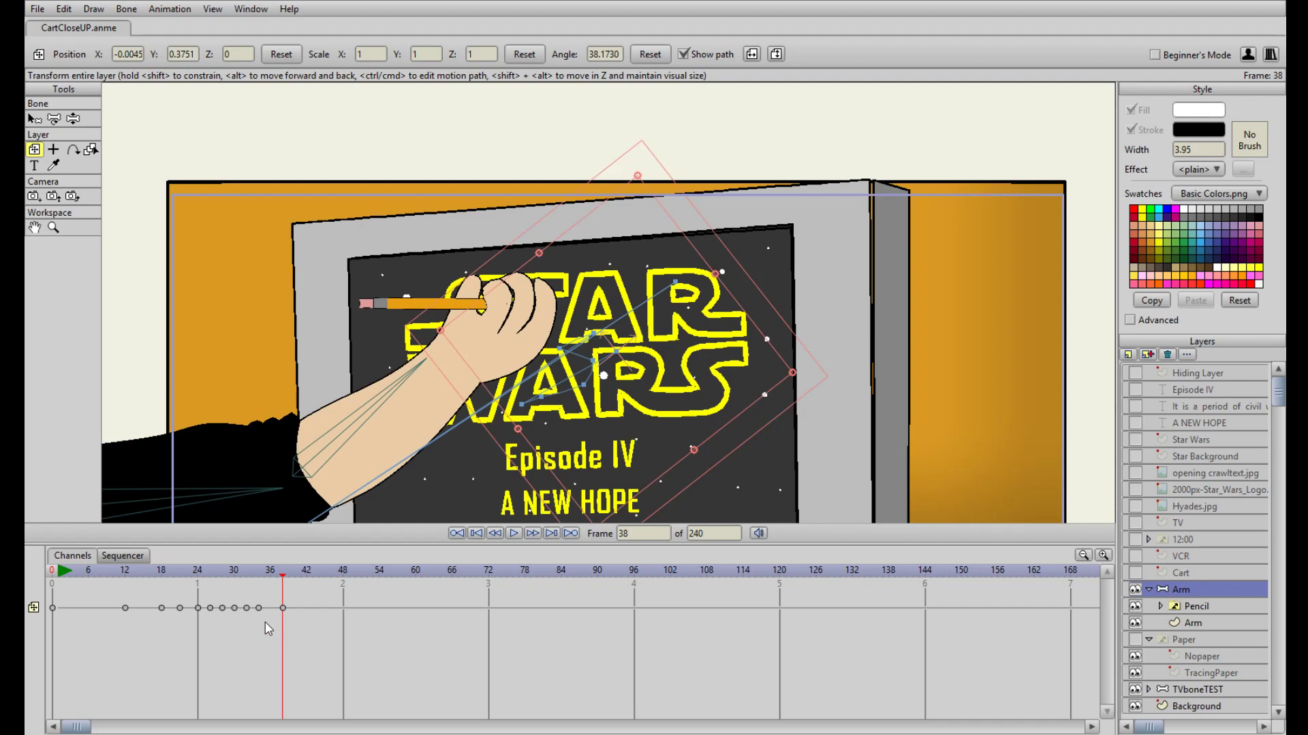
Keyframe the Arm layer's tracing moves at frames 40, 42, 44 and 46, ending at about X 0.24, Y 0.42.
left_click_drag(286, 581, 293, 579)
left_click_drag(497, 308, 521, 342)
left_click_drag(296, 589, 307, 586)
left_click_drag(517, 380, 525, 379)
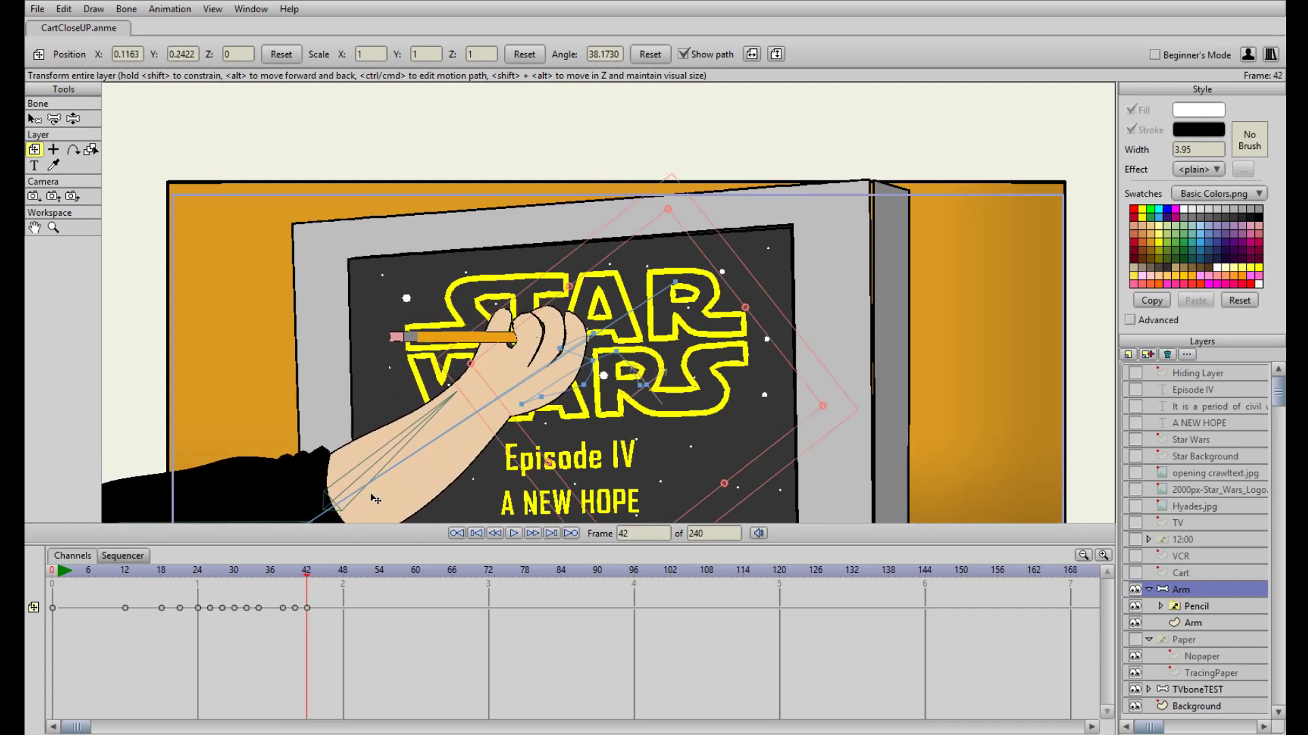
left_click(317, 579)
left_click_drag(510, 393, 520, 357)
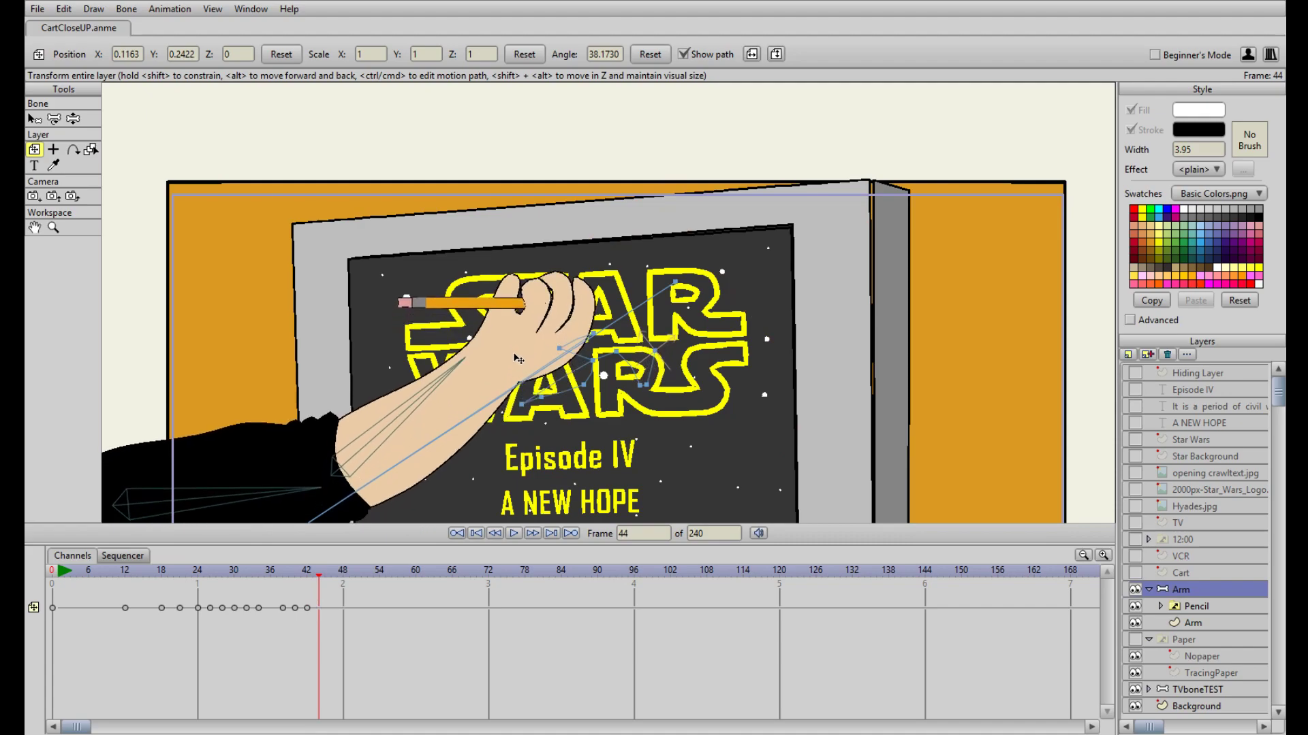
left_click_drag(324, 578, 332, 579)
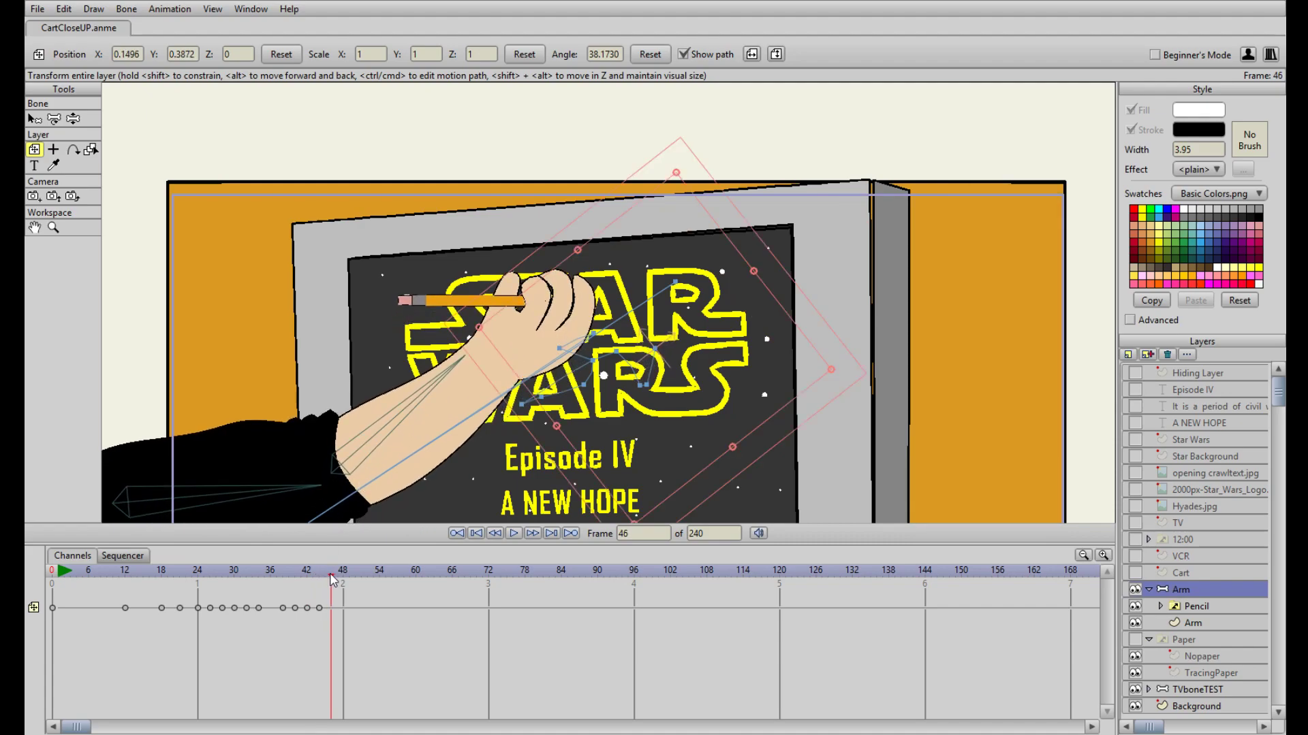
left_click_drag(557, 349, 570, 347)
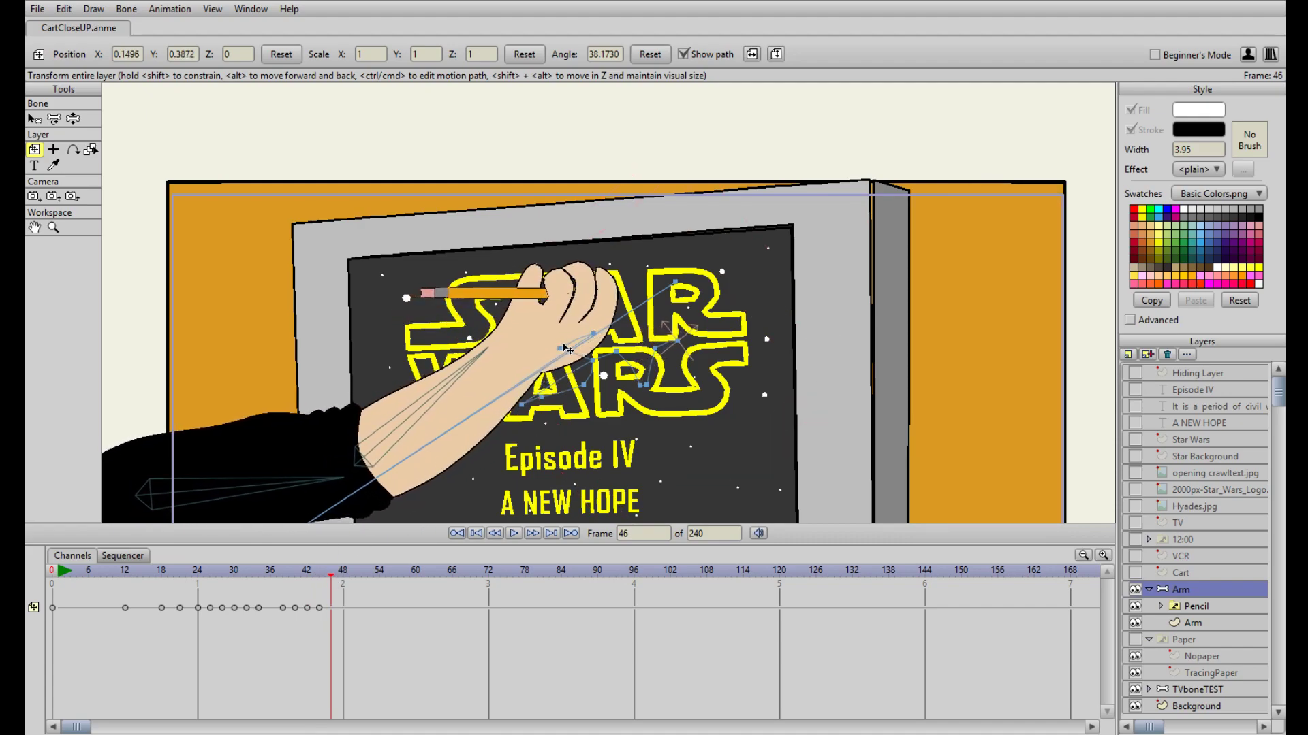
Play back the arm's tracing motion over the logo, restarting from frame 0.
left_click(492, 536)
left_click(514, 533)
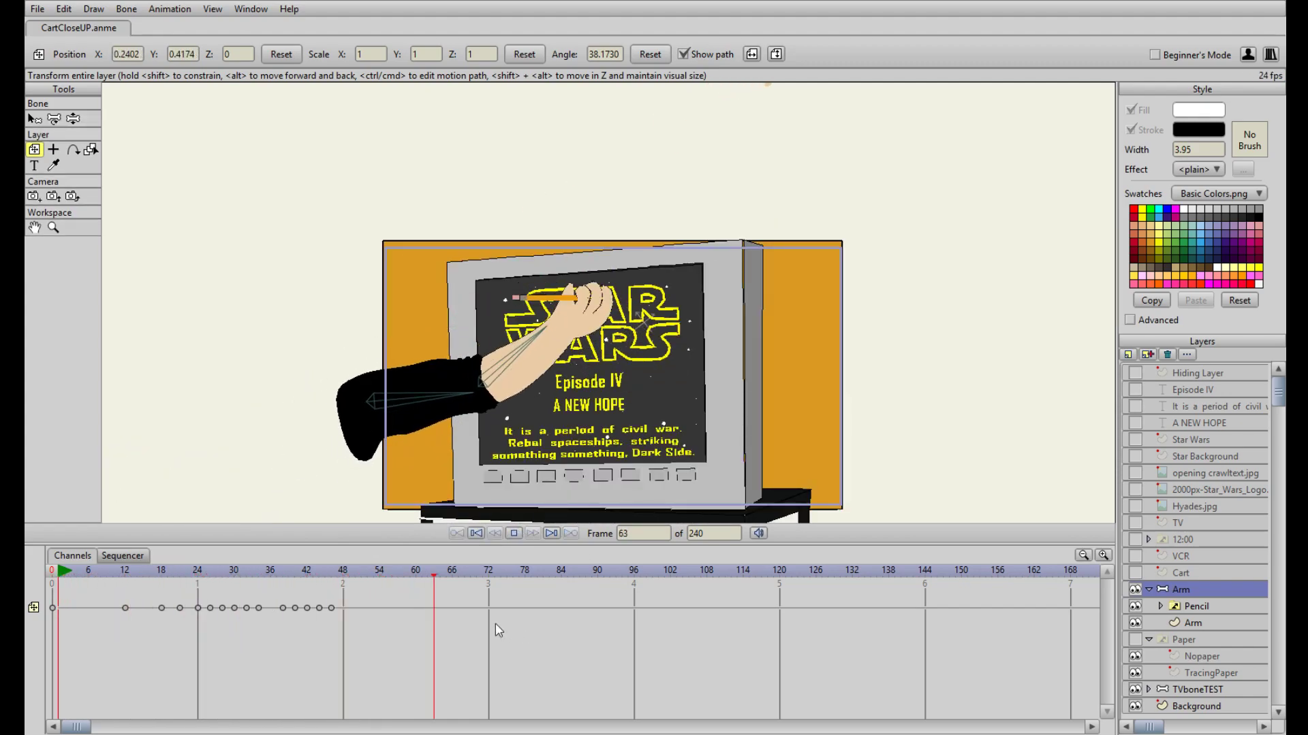
left_click(513, 535)
left_click(477, 535)
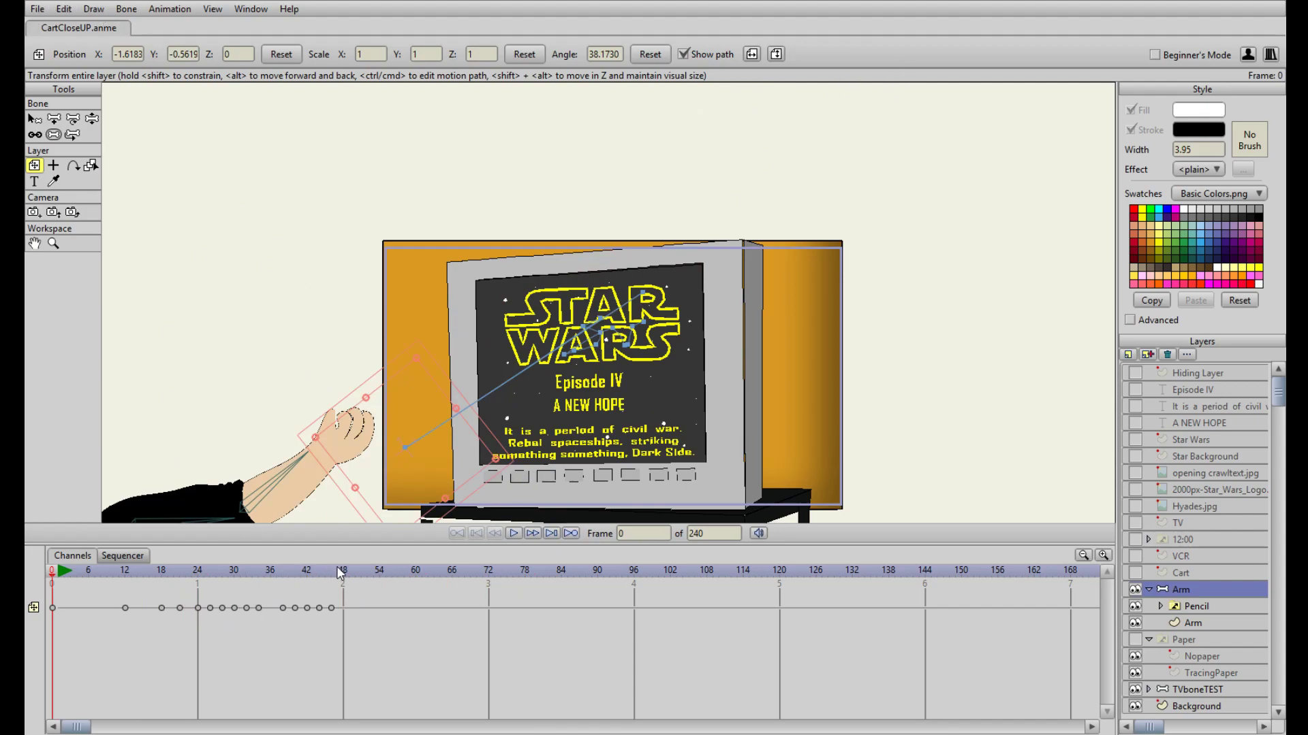
left_click(514, 533)
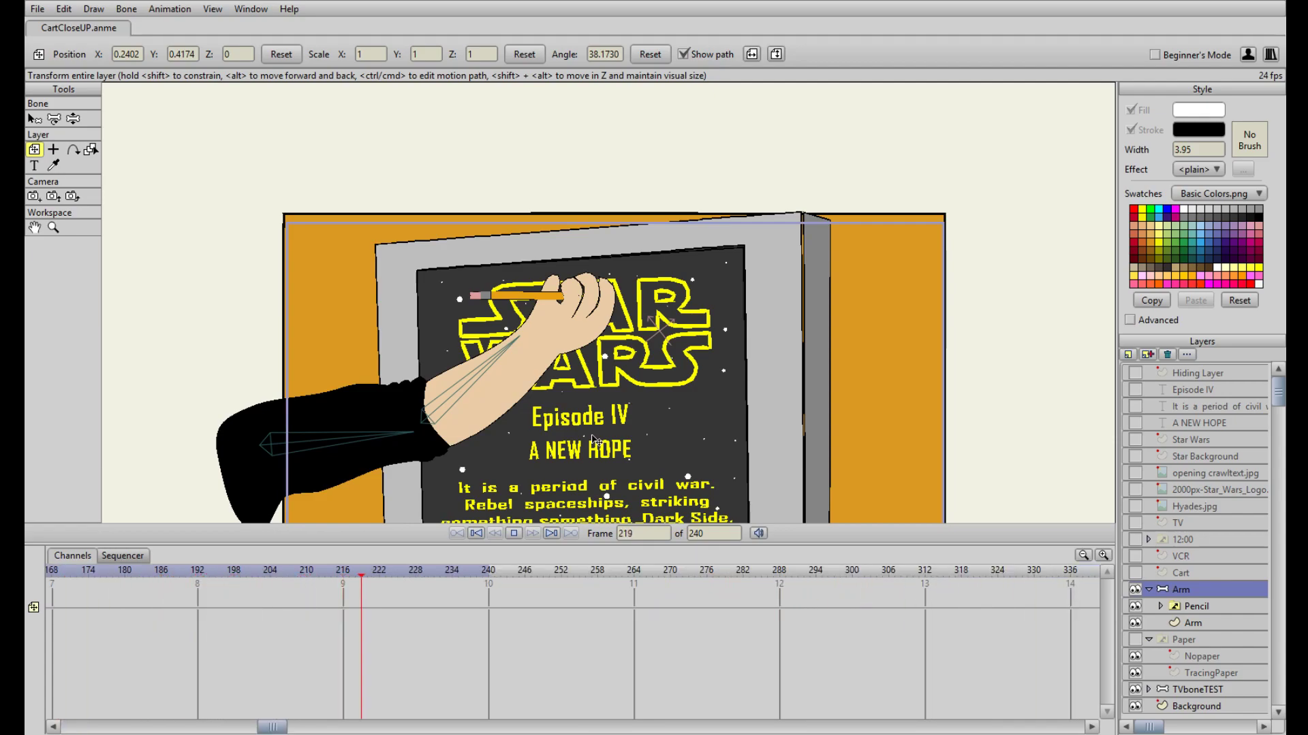
Set the animation's end frame to 72 and play back the shortened range.
key("space")
left_click_drag(634, 528, 601, 540)
left_click_drag(706, 531, 659, 529)
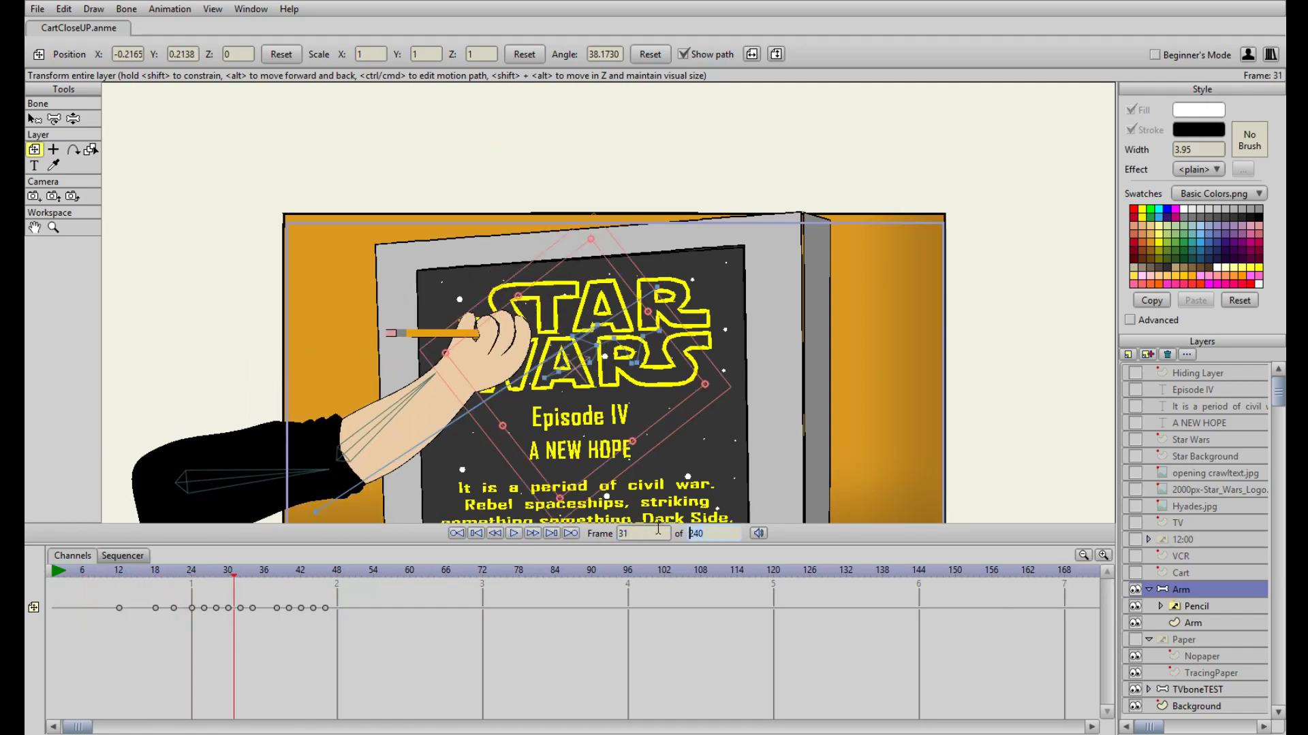
type("72")
key("Return")
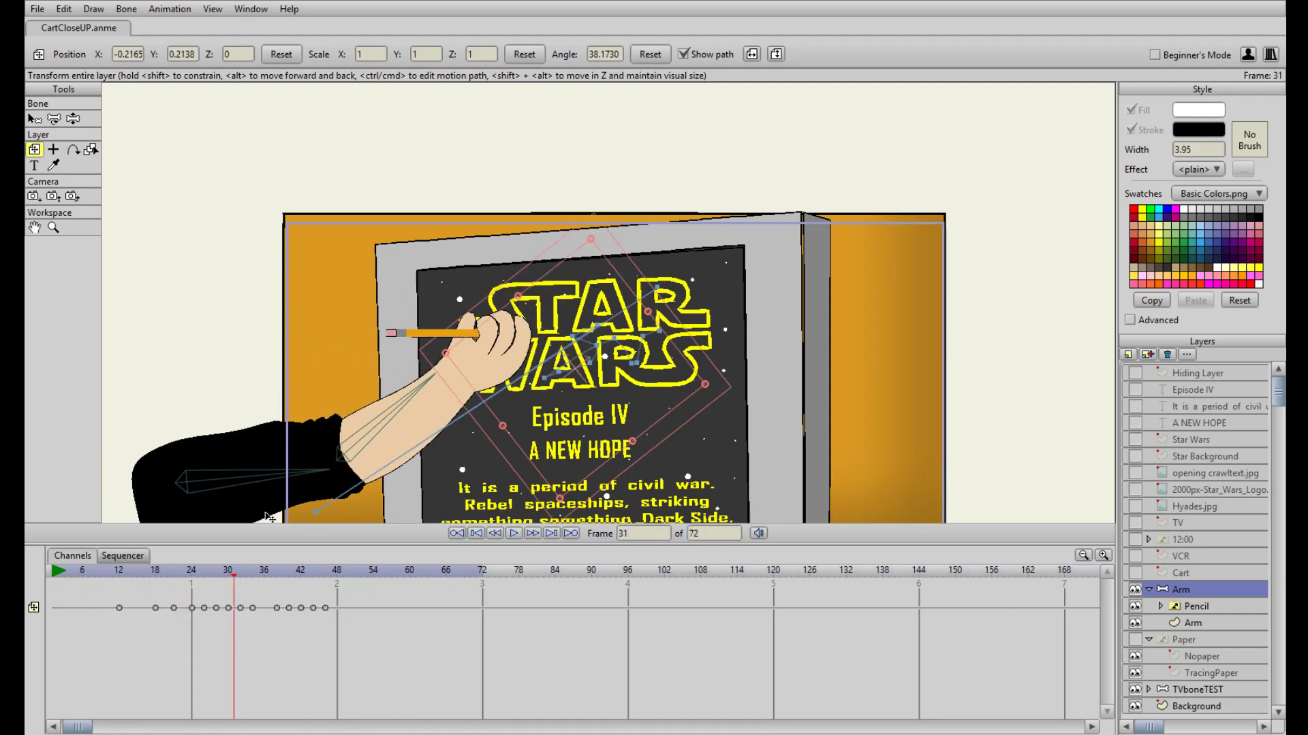
left_click(514, 533)
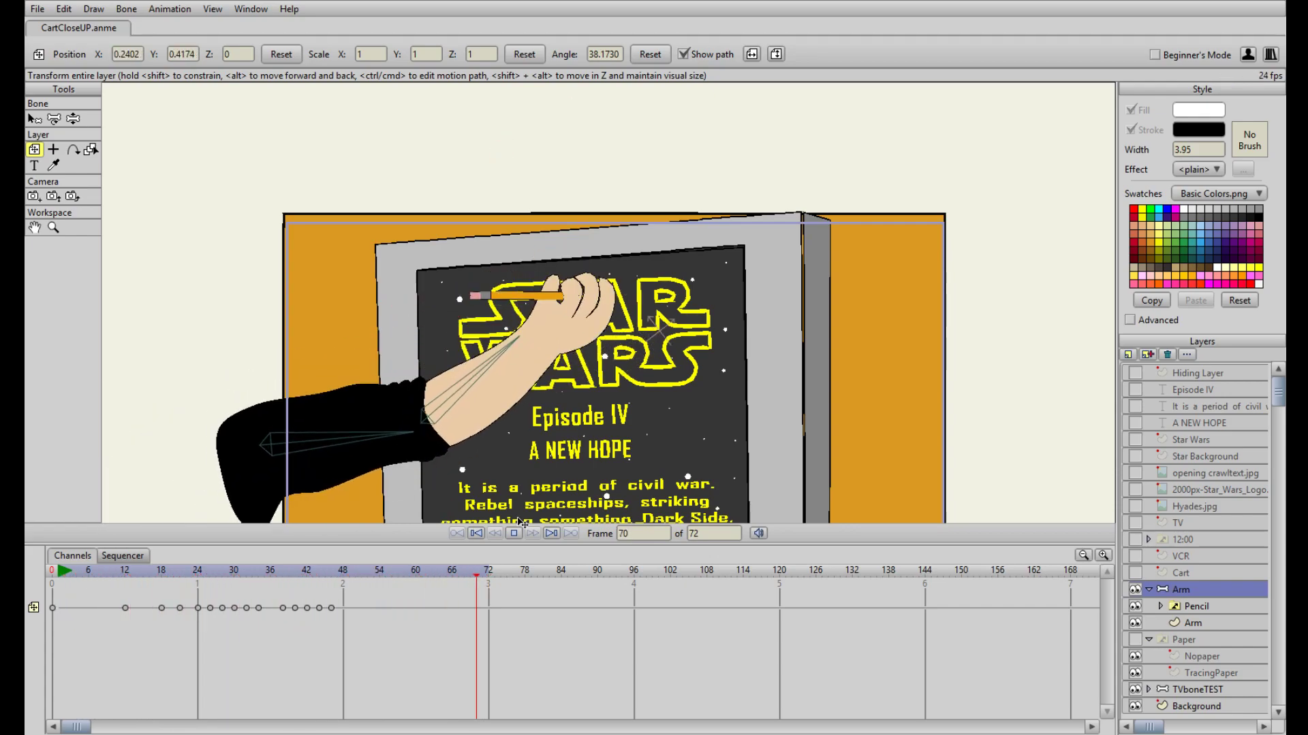
Keyframe the Arm layer's tracing moves at frames 48, 50, 52 and 54, ending at about X 0.79, Y 0.41.
left_click_drag(423, 578, 343, 580)
scroll(530, 388, "up", 2)
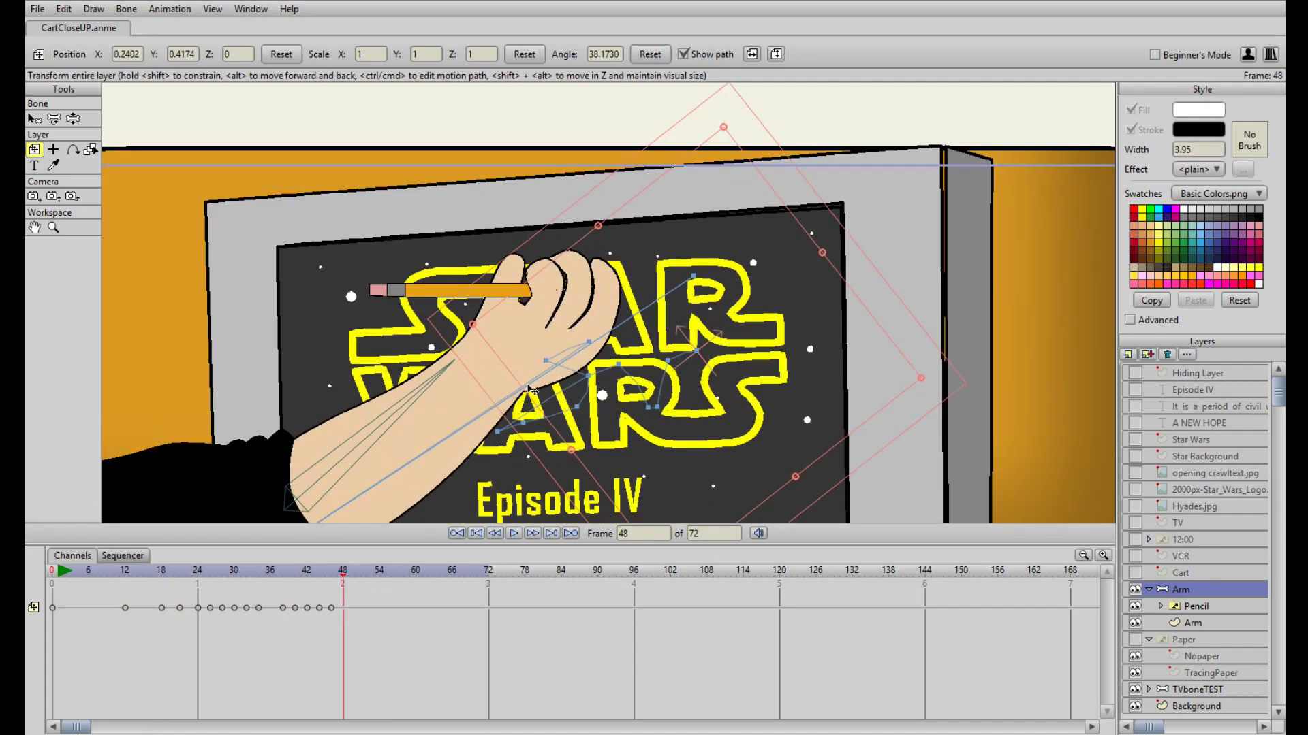
left_click_drag(628, 417, 604, 301)
left_click_drag(522, 369, 574, 345)
left_click_drag(347, 584, 355, 583)
left_click_drag(588, 258, 615, 306)
left_click_drag(355, 584, 367, 584)
left_click_drag(653, 277, 646, 245)
left_click_drag(366, 584, 380, 584)
left_click_drag(611, 273, 691, 295)
Move the Arm layer at frame 56 to about X 0.93, Y 0.27, deleting the stray rotation keyframe there.
left_click_drag(375, 580, 391, 580)
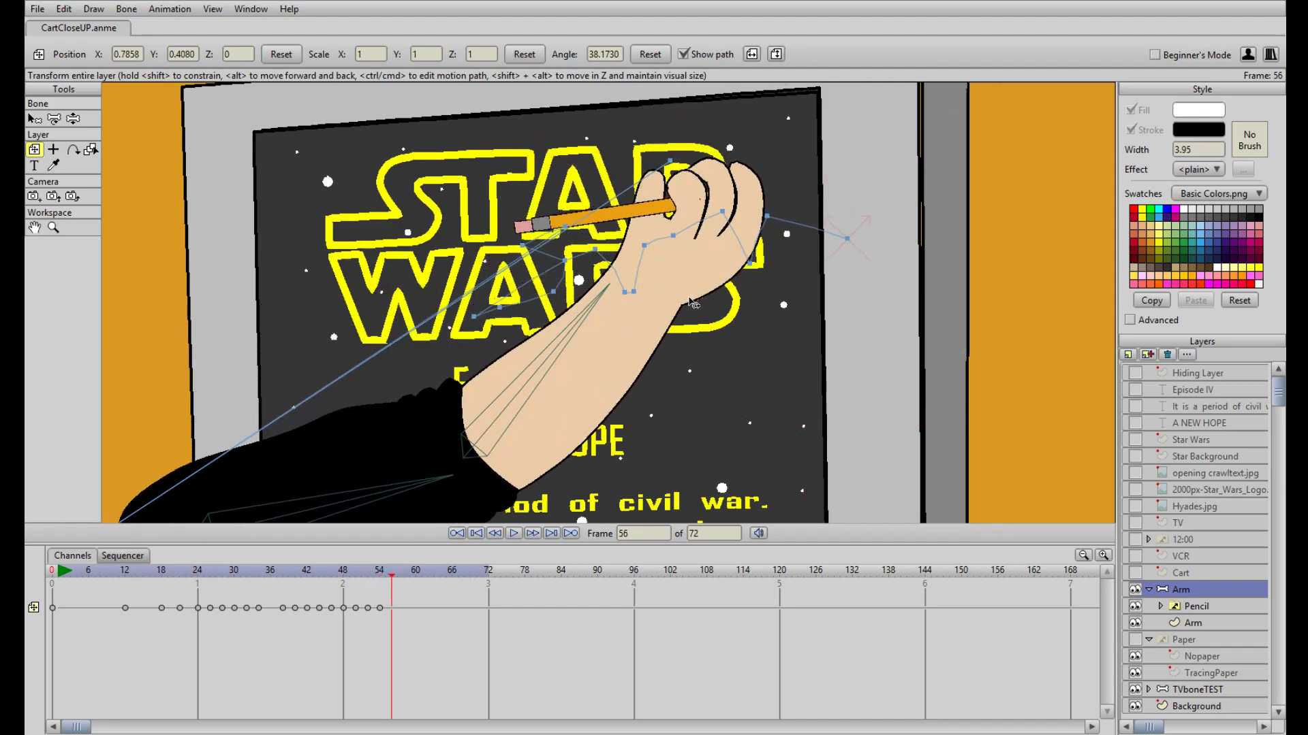
left_click_drag(694, 304, 643, 269)
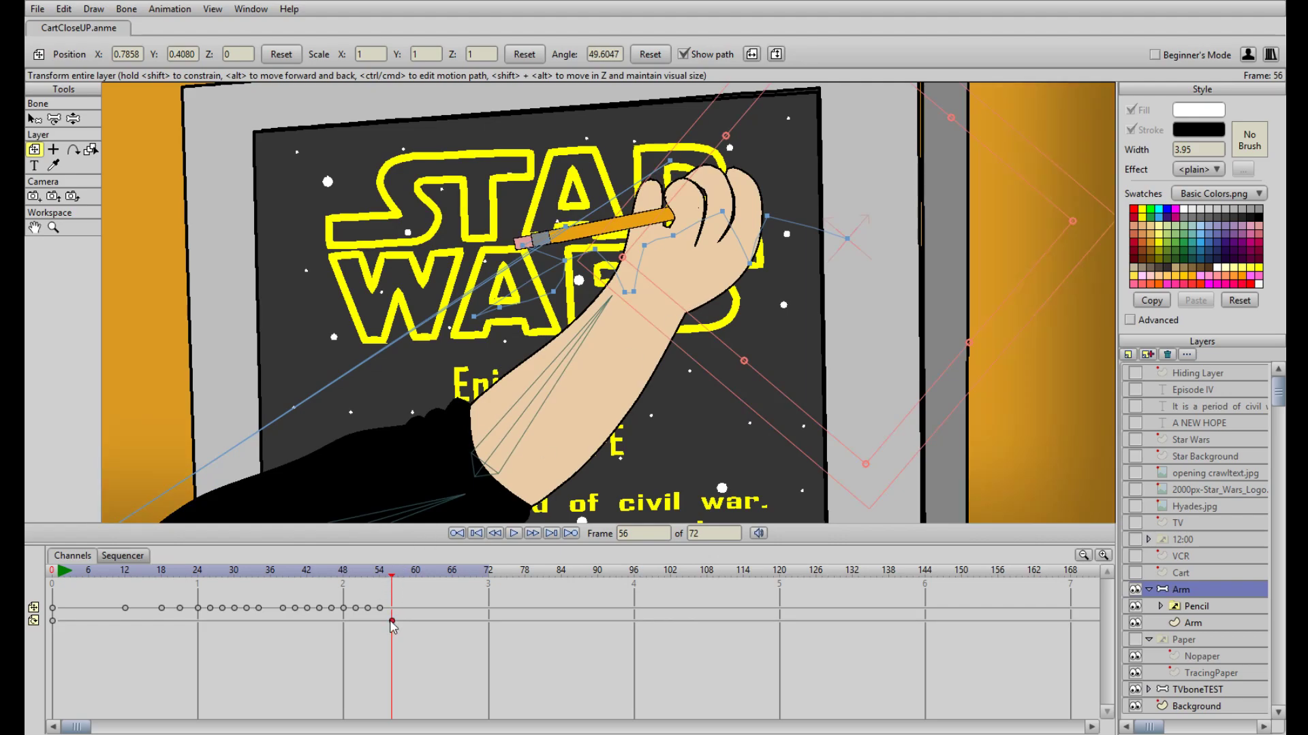
key("Delete")
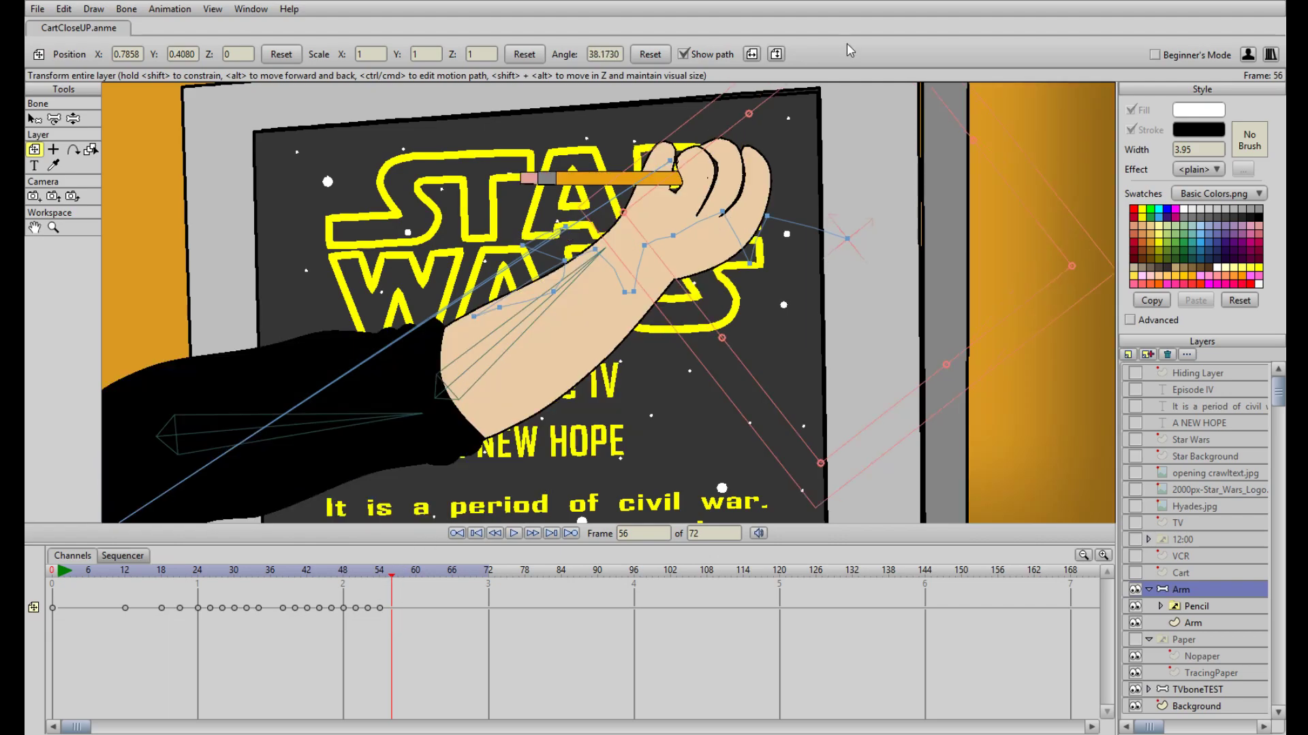
left_click_drag(721, 244, 768, 287)
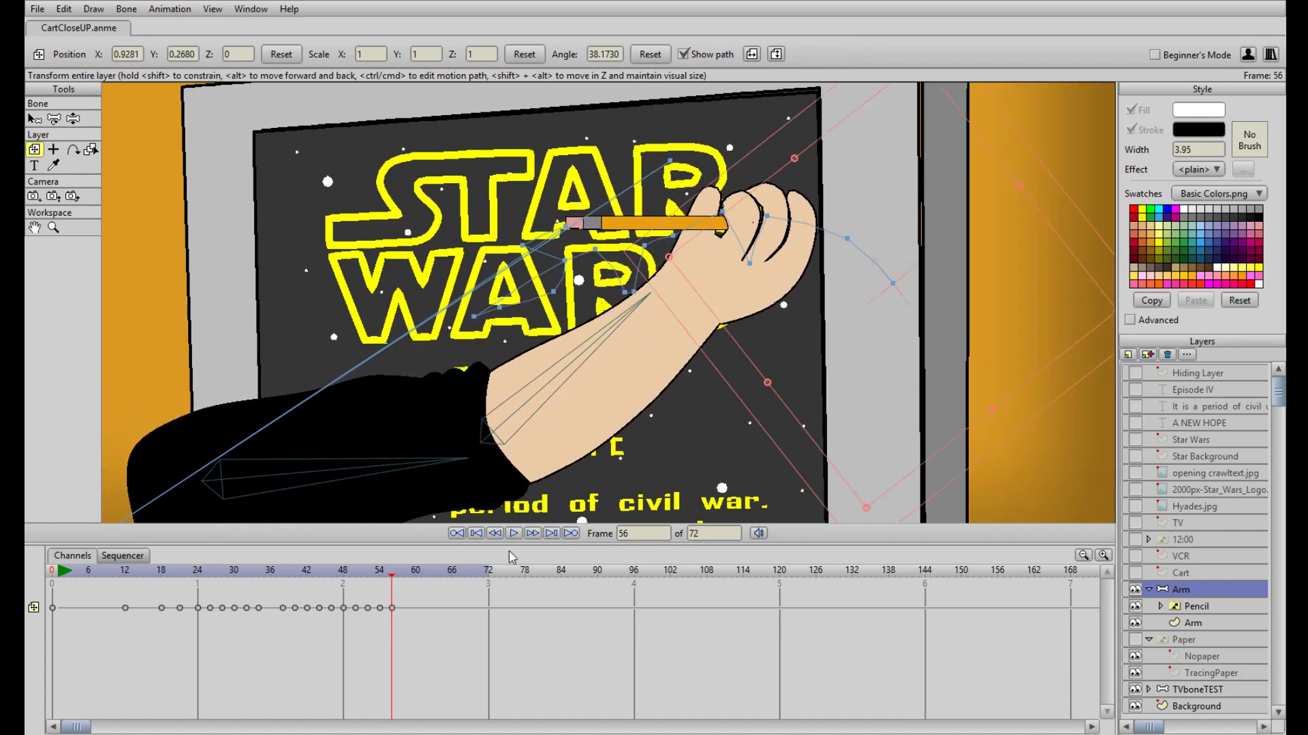
Play the extended arm motion from the start with the paper hidden, and return to frame 0.
left_click(476, 533)
left_click(513, 533)
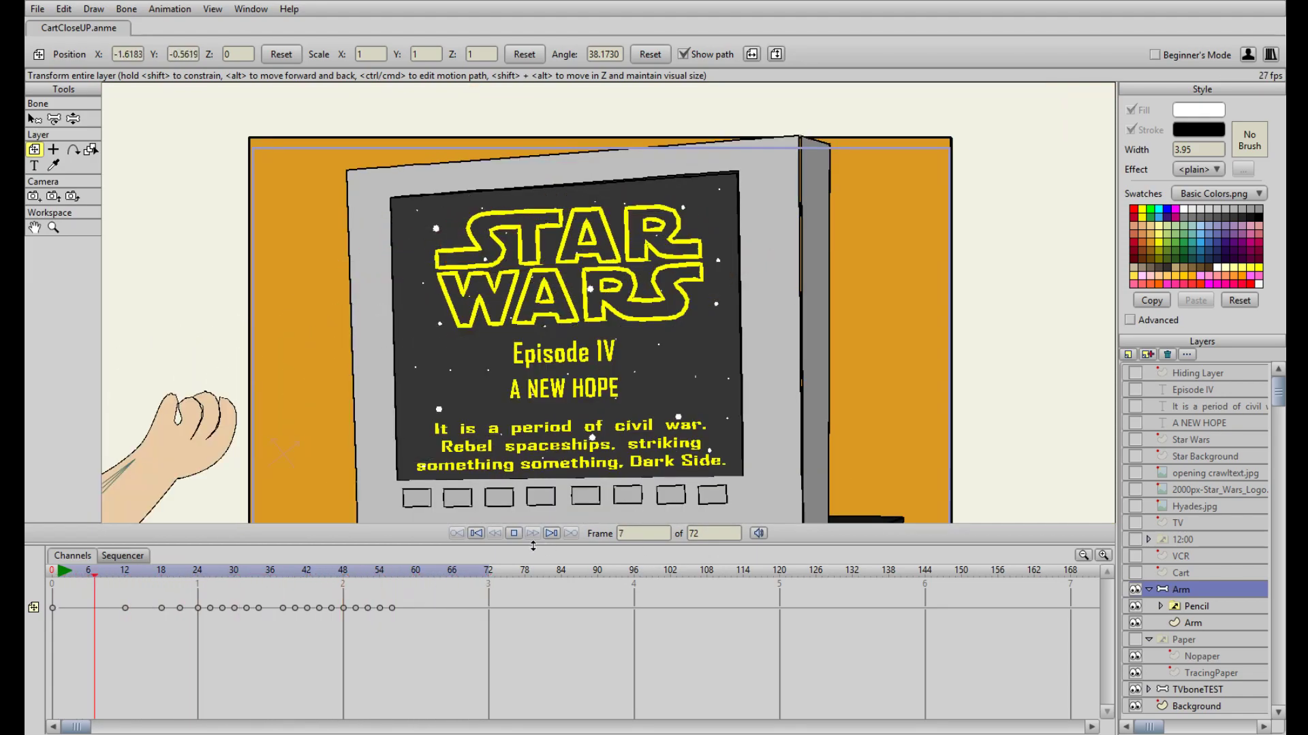
left_click(515, 535)
scroll(643, 323, "down", 3)
scroll(642, 323, "up", 2)
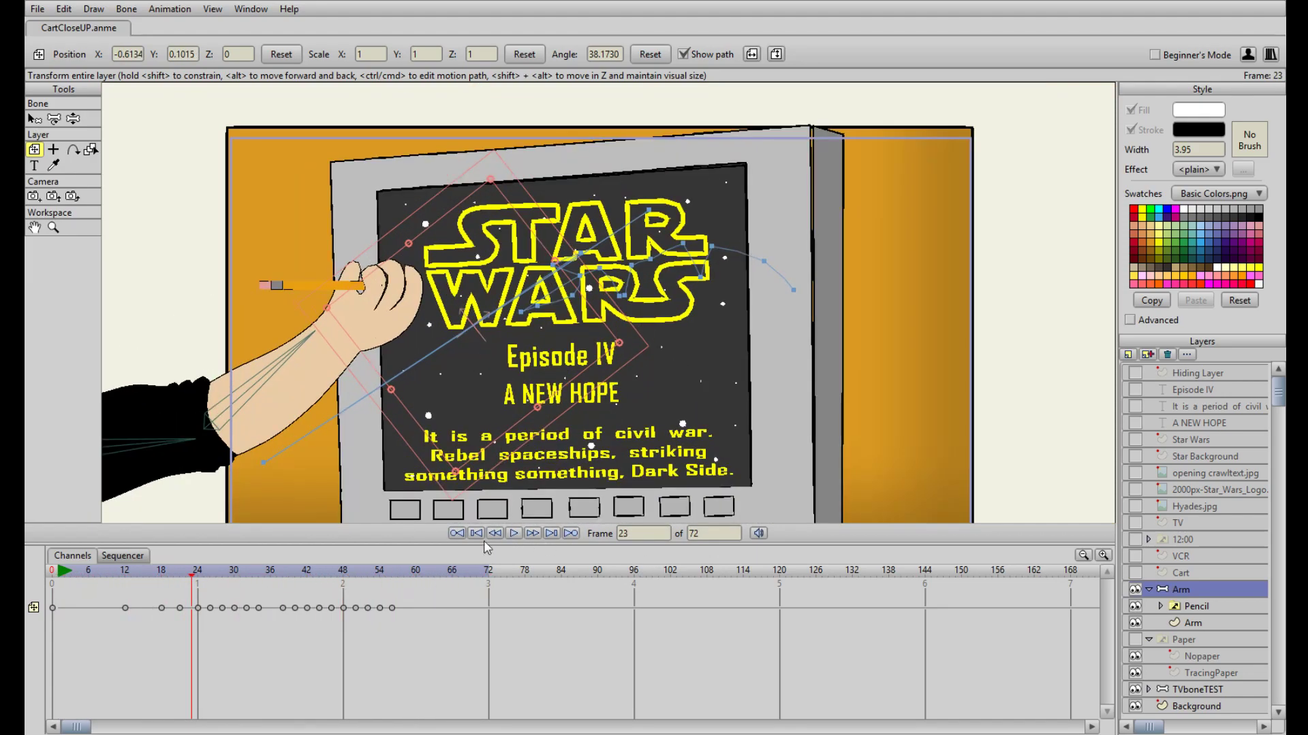
left_click(476, 534)
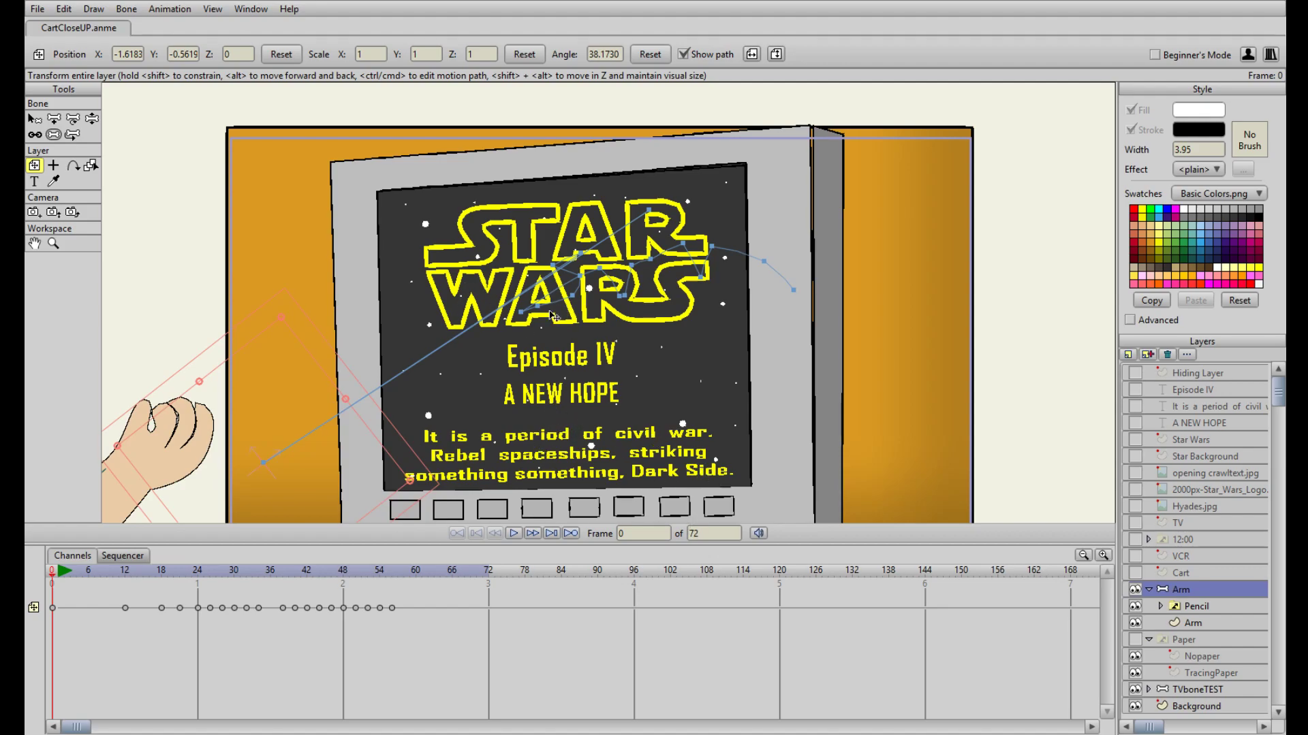
Show the Paper layer again, play back the full animation with the paper, and rewind to frame 0.
left_click(1135, 640)
left_click(513, 533)
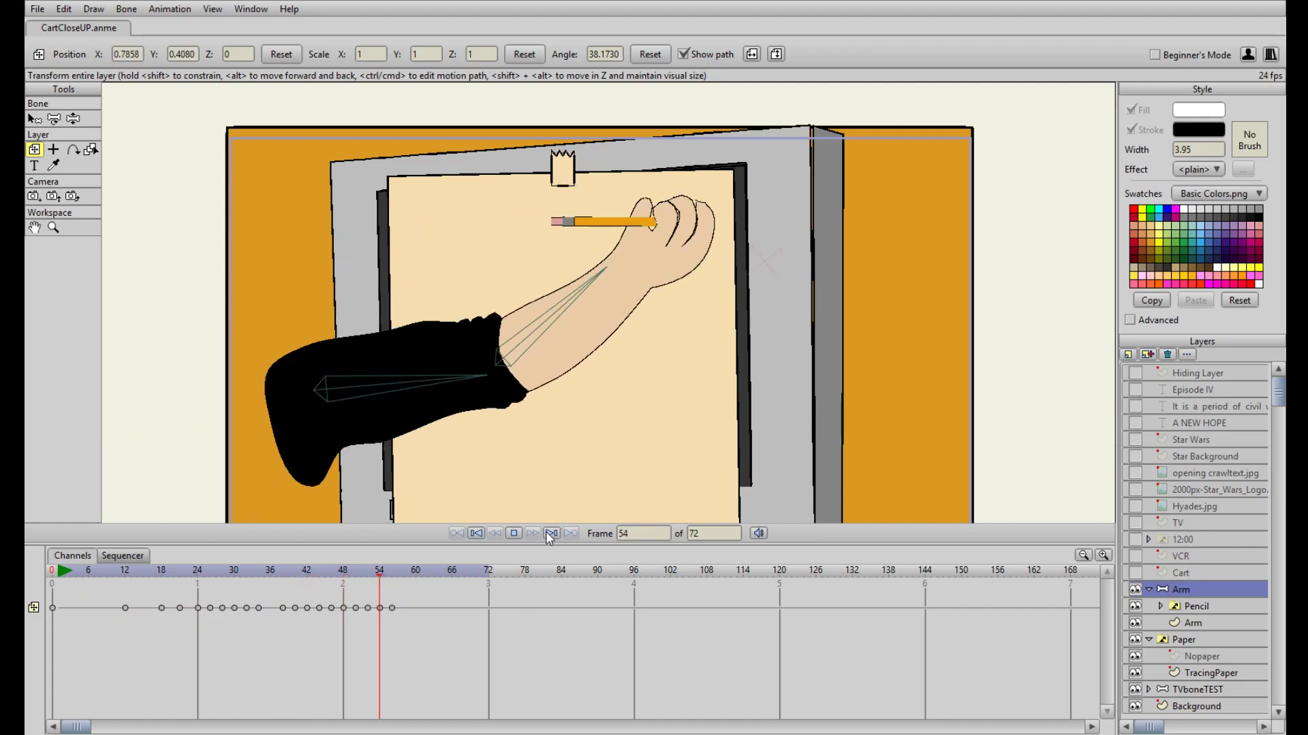
left_click(514, 533)
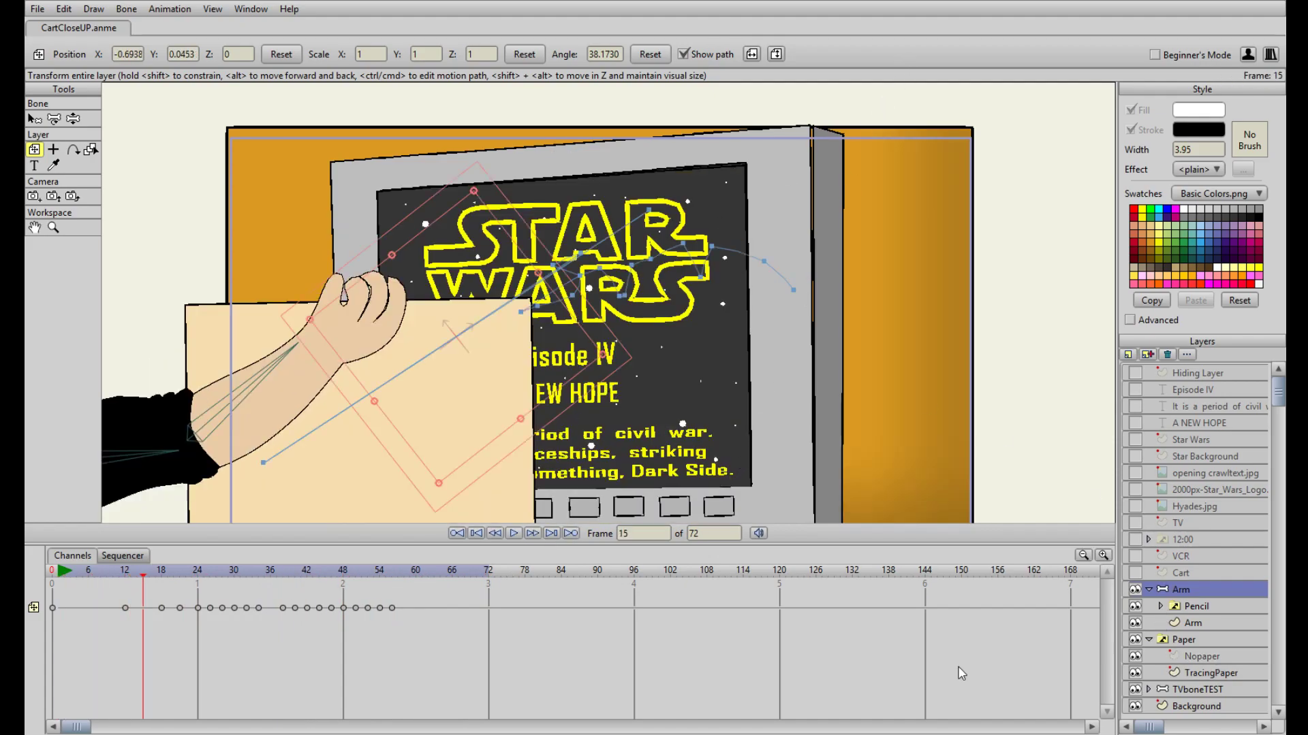
left_click(457, 533)
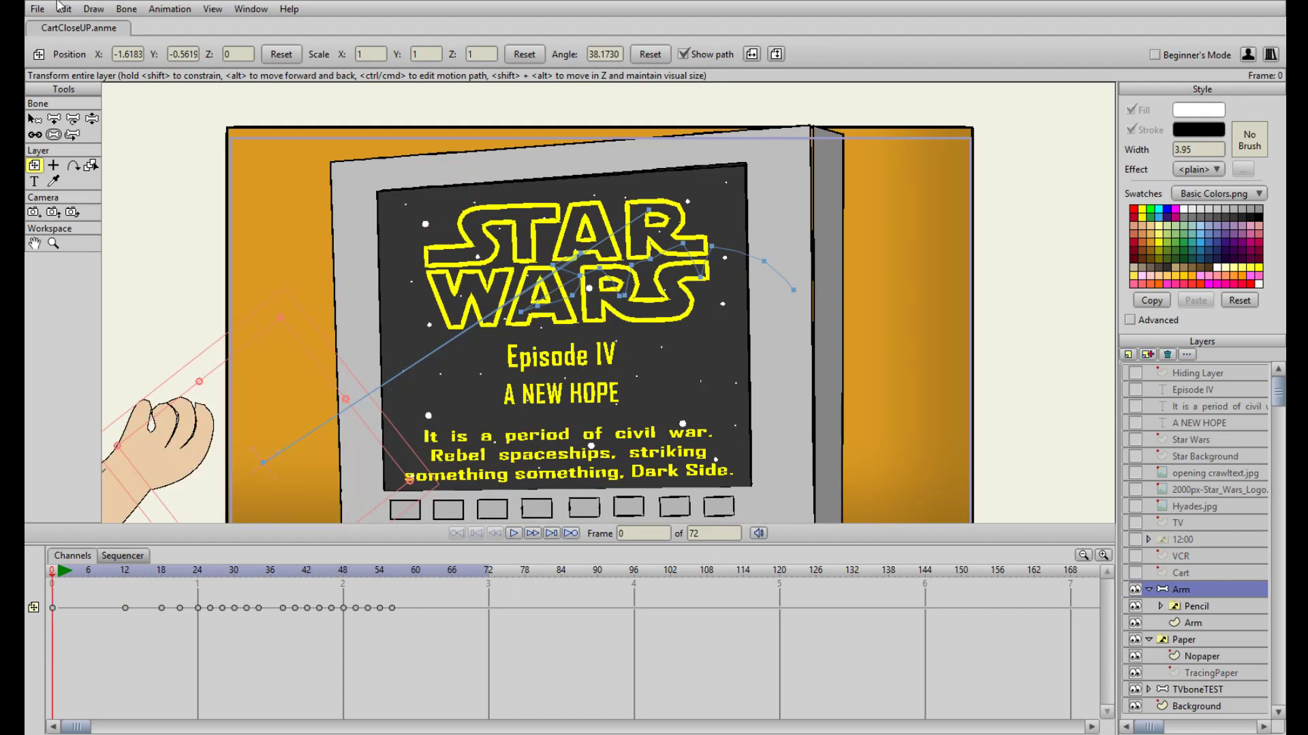
left_click(33, 10)
left_click(548, 292)
scroll(685, 370, "down", 4)
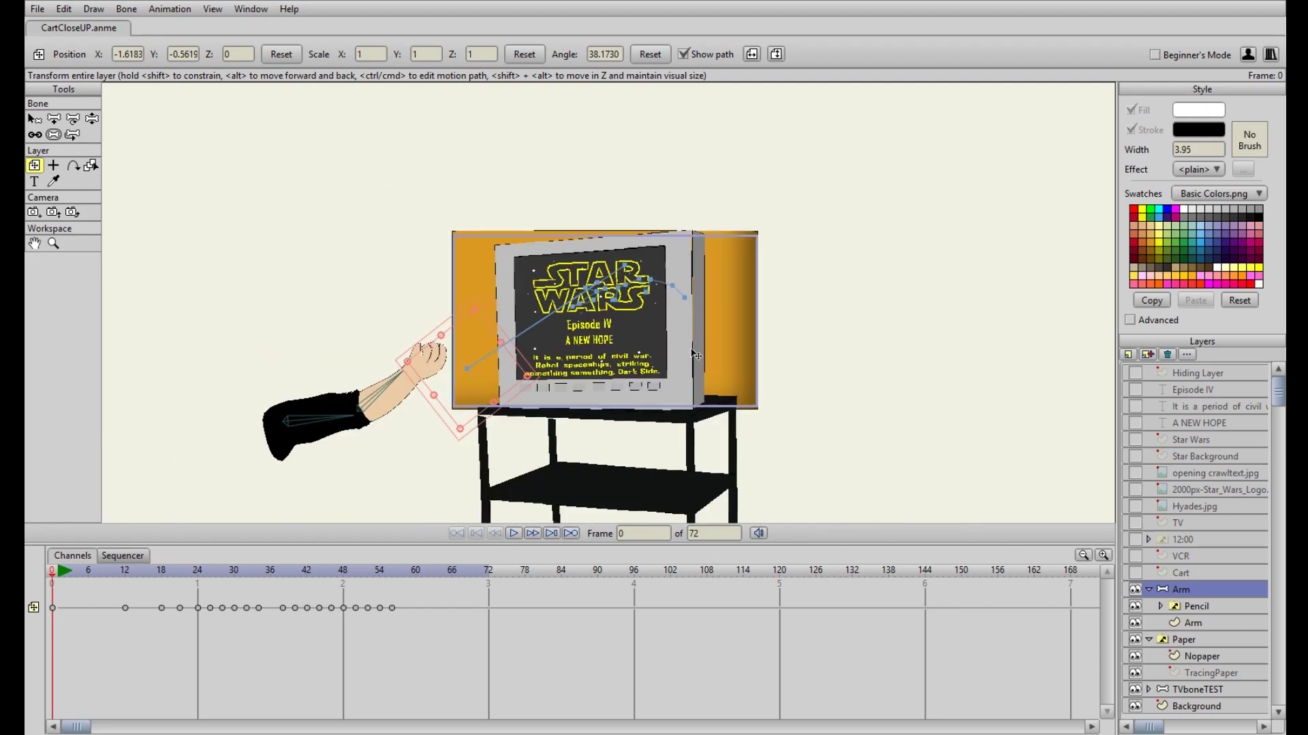
Delete the Arm layer's tracing keyframes from frame 24 through frame 56.
scroll(694, 351, "up", 1)
left_click_drag(475, 570, 380, 578)
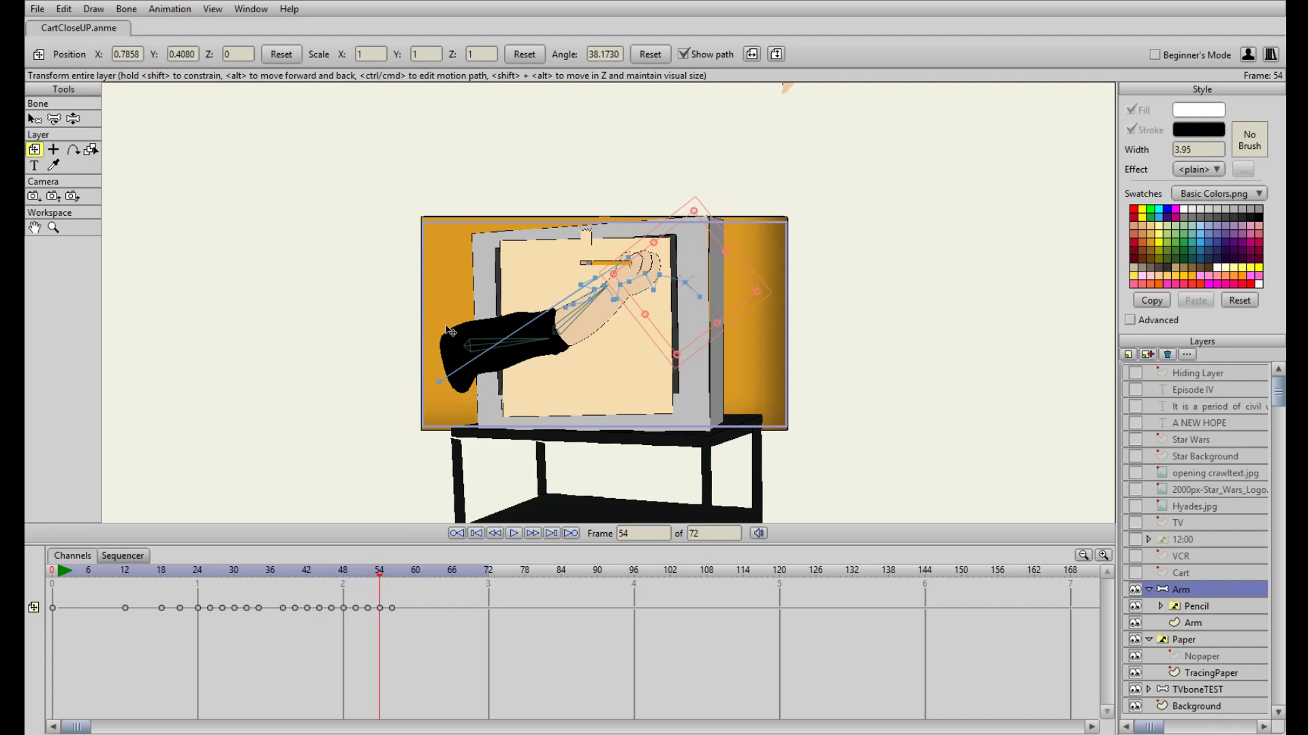
left_click_drag(382, 577, 462, 603)
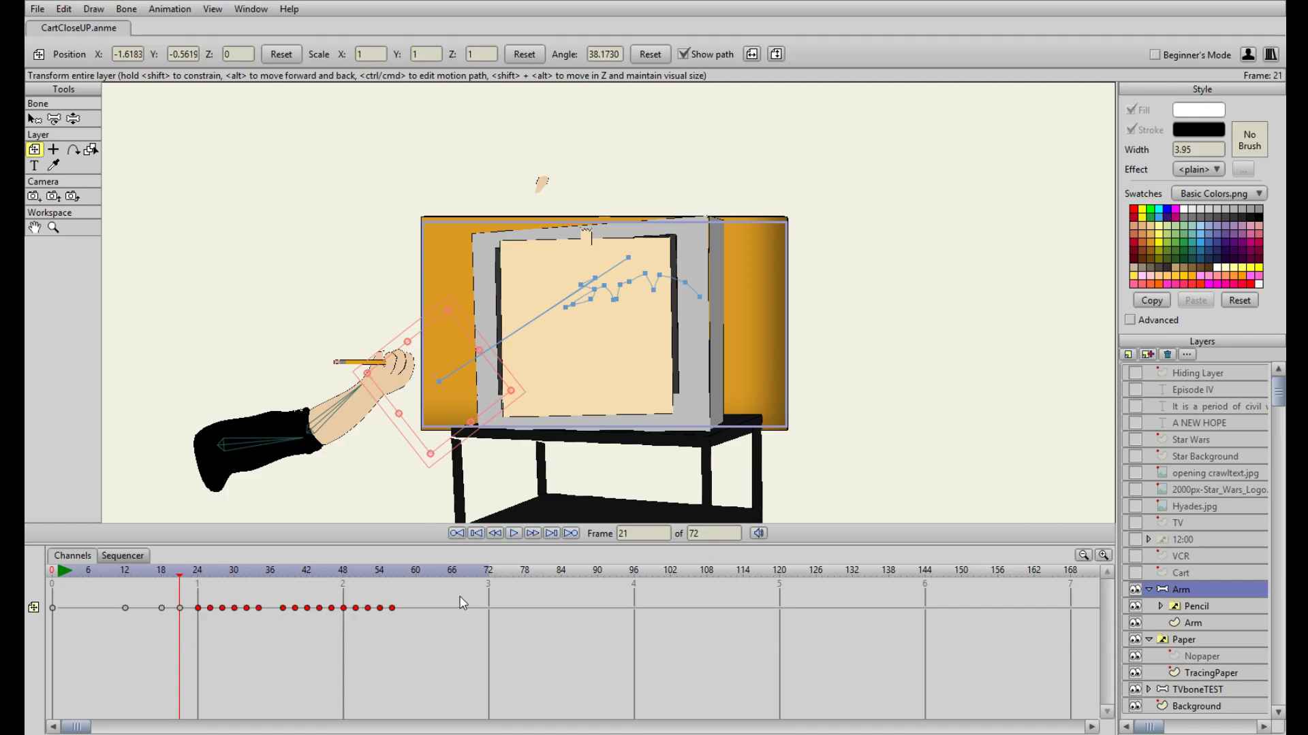
key("Delete")
Hide the Paper layer and keyframe the Arm layer at frame 24 over the logo's first letter, at about X -0.14, Y 0.44.
scroll(510, 454, "up", 3)
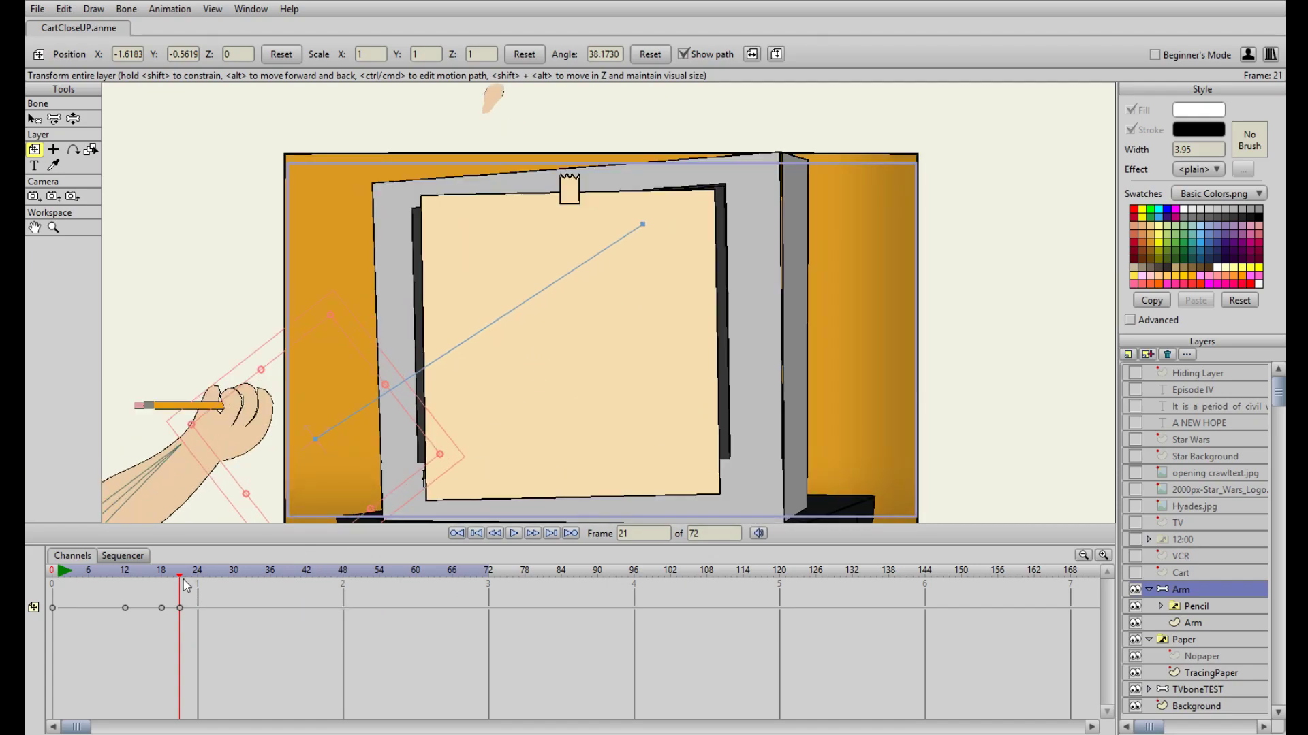
left_click_drag(180, 580, 198, 580)
left_click_drag(273, 444, 435, 336)
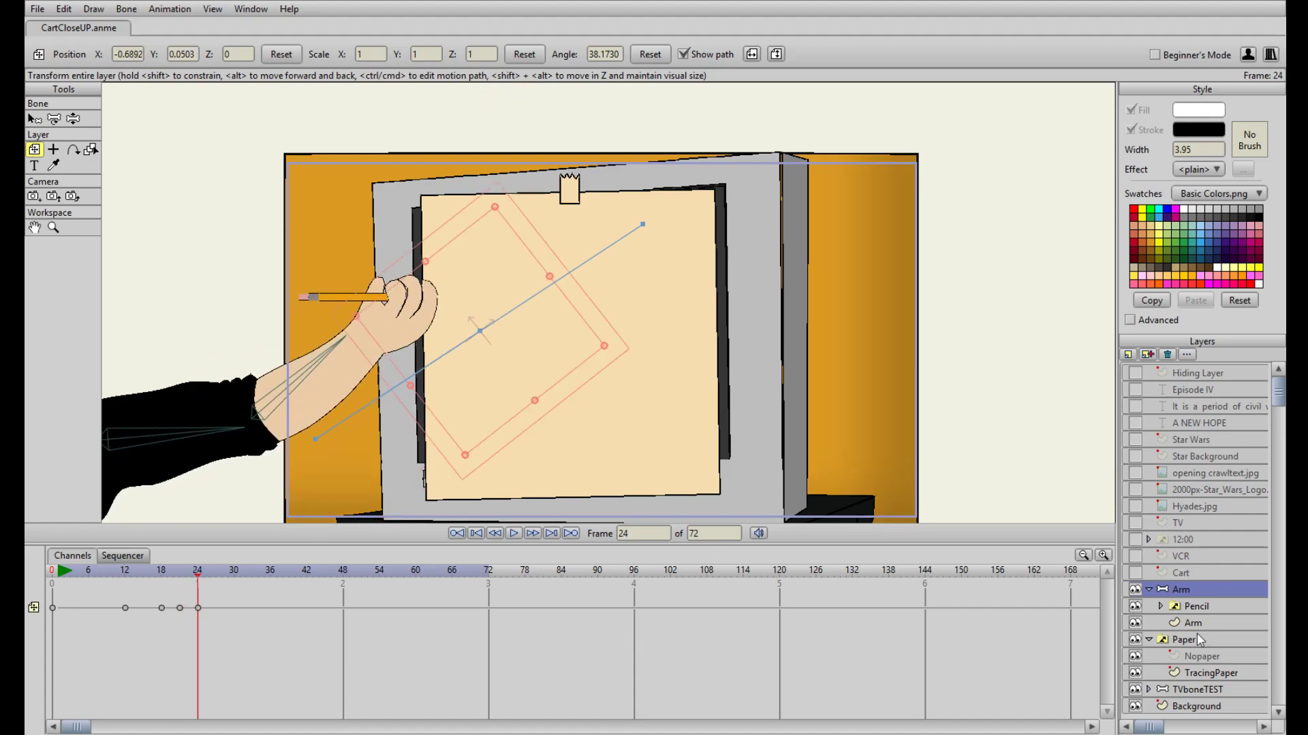
left_click(1135, 640)
left_click_drag(365, 365, 461, 298)
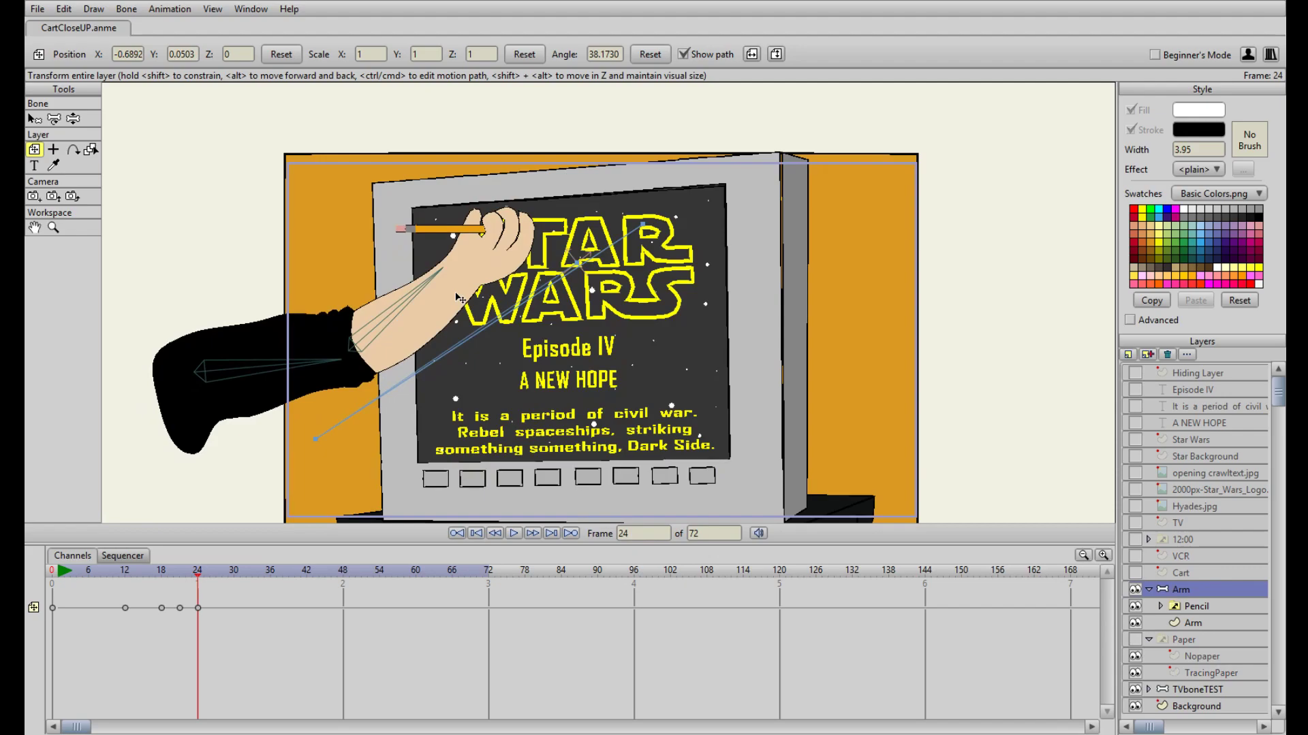
mouse_move(198, 578)
left_mouse_down()
mouse_move(164, 568)
mouse_move(198, 557)
mouse_move(273, 576)
left_mouse_up()
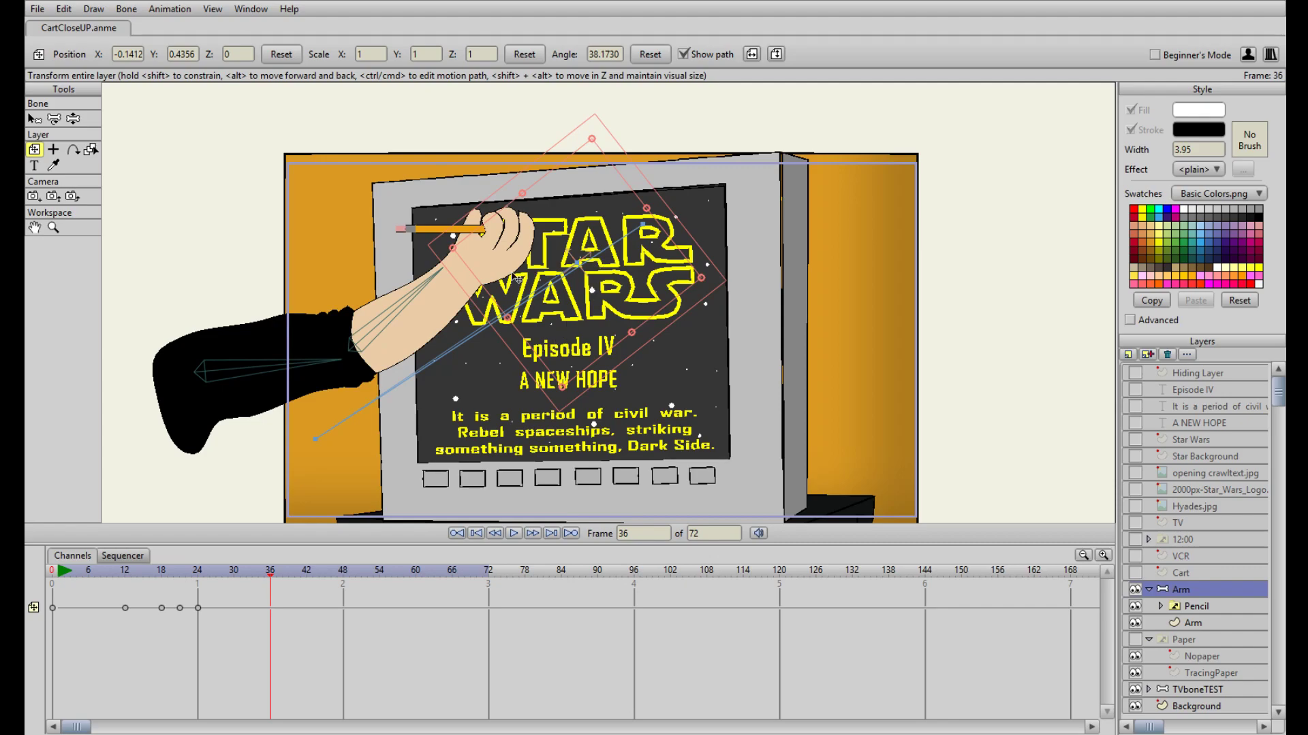
scroll(518, 279, "up", 2)
mouse_move(425, 242)
left_mouse_down()
mouse_move(436, 278)
mouse_move(383, 288)
mouse_move(384, 414)
left_mouse_up()
mouse_move(271, 590)
left_mouse_down()
mouse_move(170, 584)
mouse_move(257, 583)
mouse_move(234, 582)
left_mouse_up()
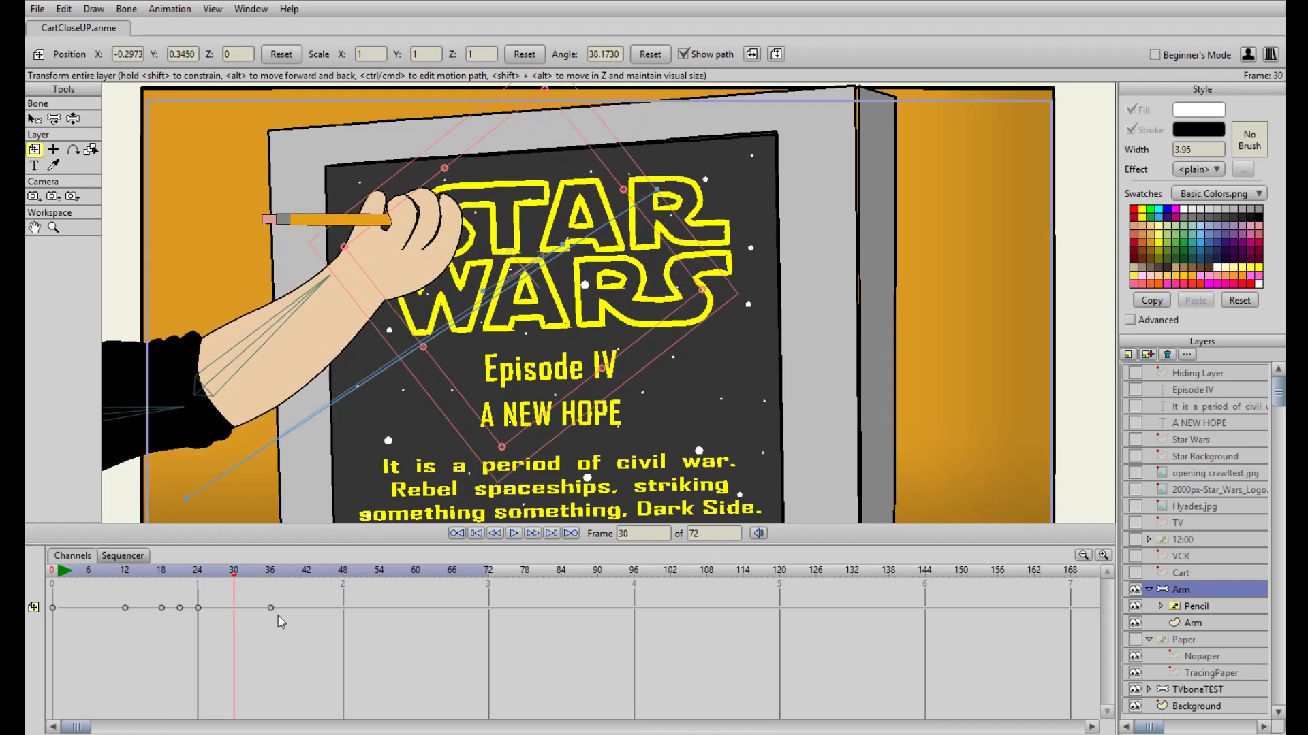
key("Delete")
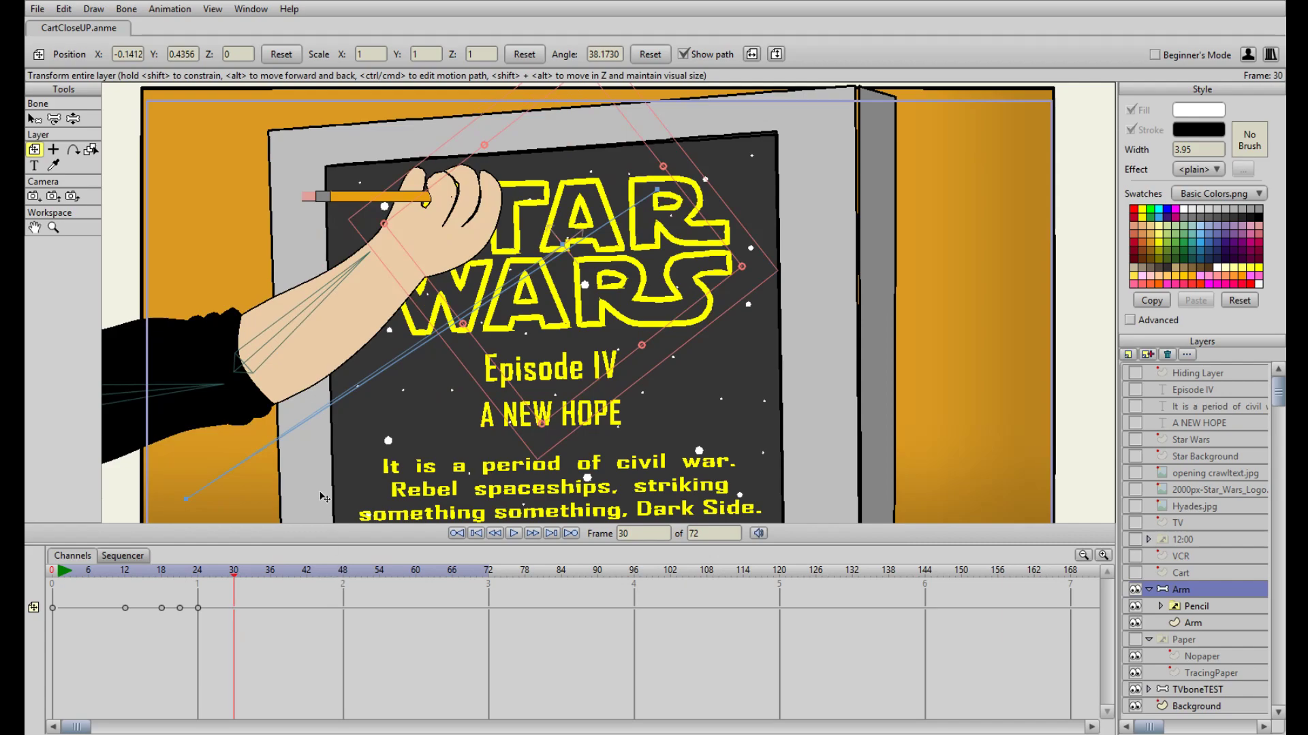
Keyframe the Arm layer along the logo's S at frames 30, 36, 42 and 48, ending at about X -0.37, Y 0.19.
left_click_drag(455, 247, 418, 262)
left_click_drag(235, 575, 270, 576)
left_click_drag(425, 272, 455, 293)
left_click_drag(270, 582, 306, 575)
left_click_drag(451, 271, 414, 294)
left_click(347, 574)
Keyframe the Arm layer's tracing moves at frames 54, 60, 66 and 72, ending at about X 0.07, Y 0.40.
left_click_drag(367, 577, 381, 580)
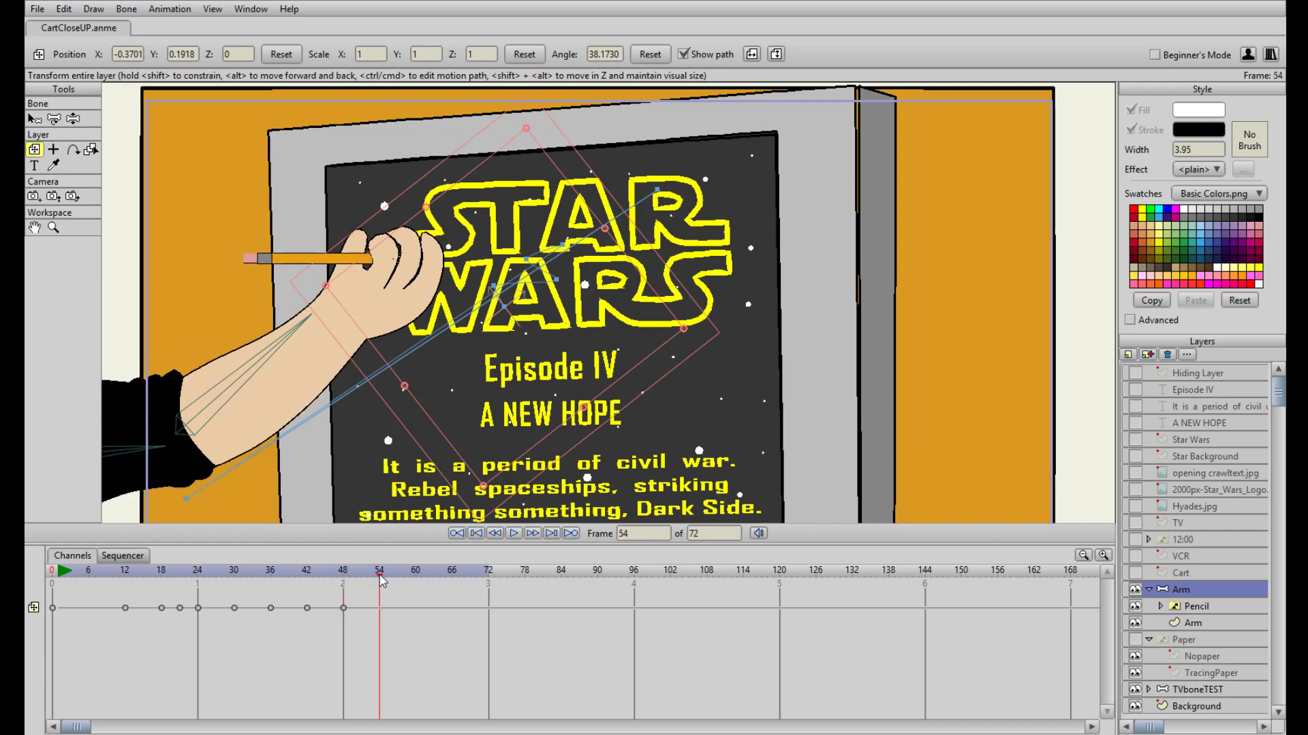
left_click_drag(402, 305, 461, 297)
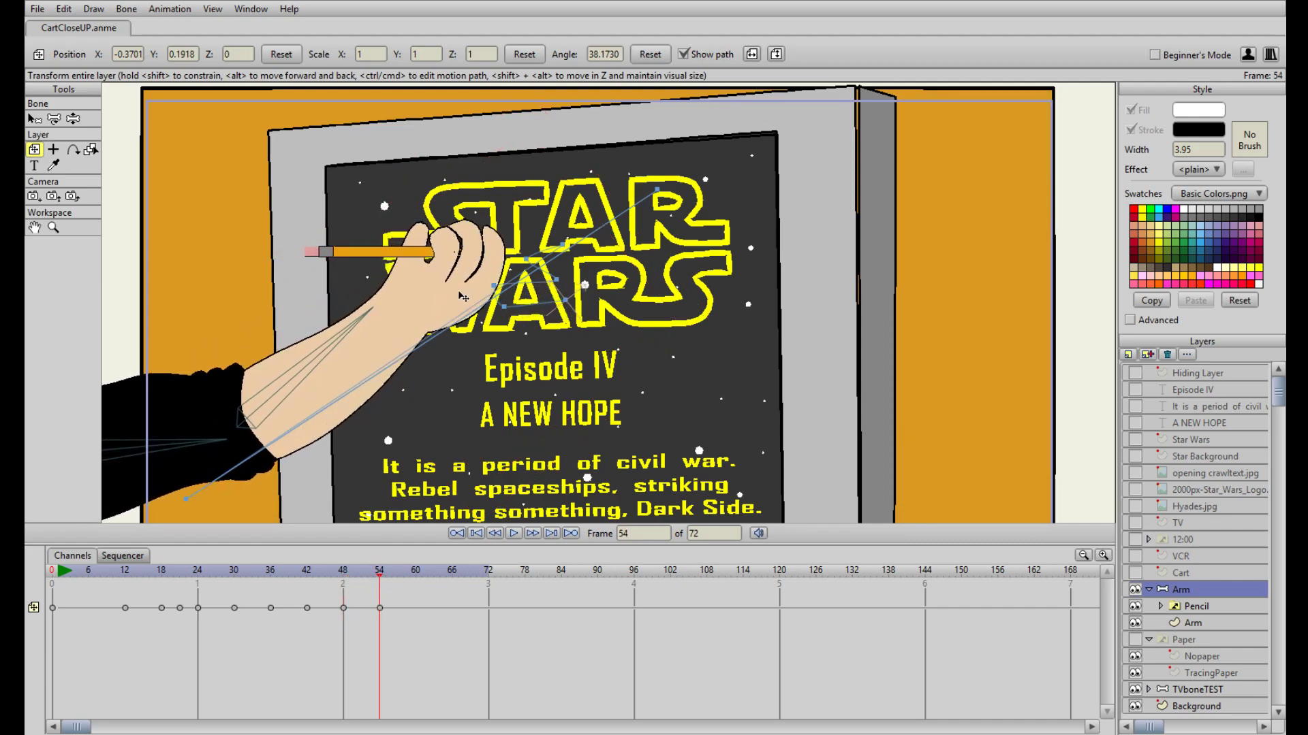
left_click_drag(381, 577, 417, 581)
left_click_drag(464, 340, 479, 299)
left_click_drag(415, 580, 455, 583)
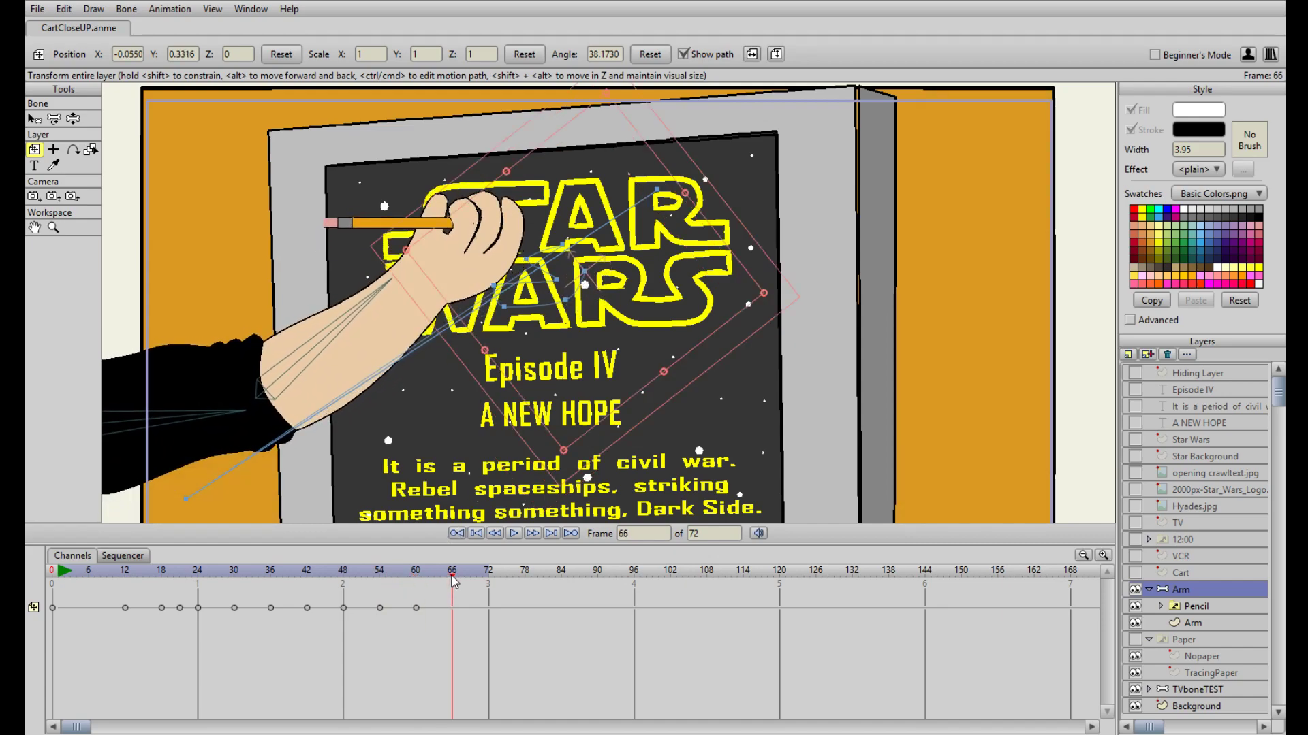
left_click_drag(486, 274, 477, 264)
left_click_drag(458, 579, 488, 580)
mouse_move(490, 273)
left_mouse_down()
mouse_move(535, 269)
mouse_move(513, 234)
left_mouse_up()
Extend the animation's length to 144 frames.
left_click(715, 531)
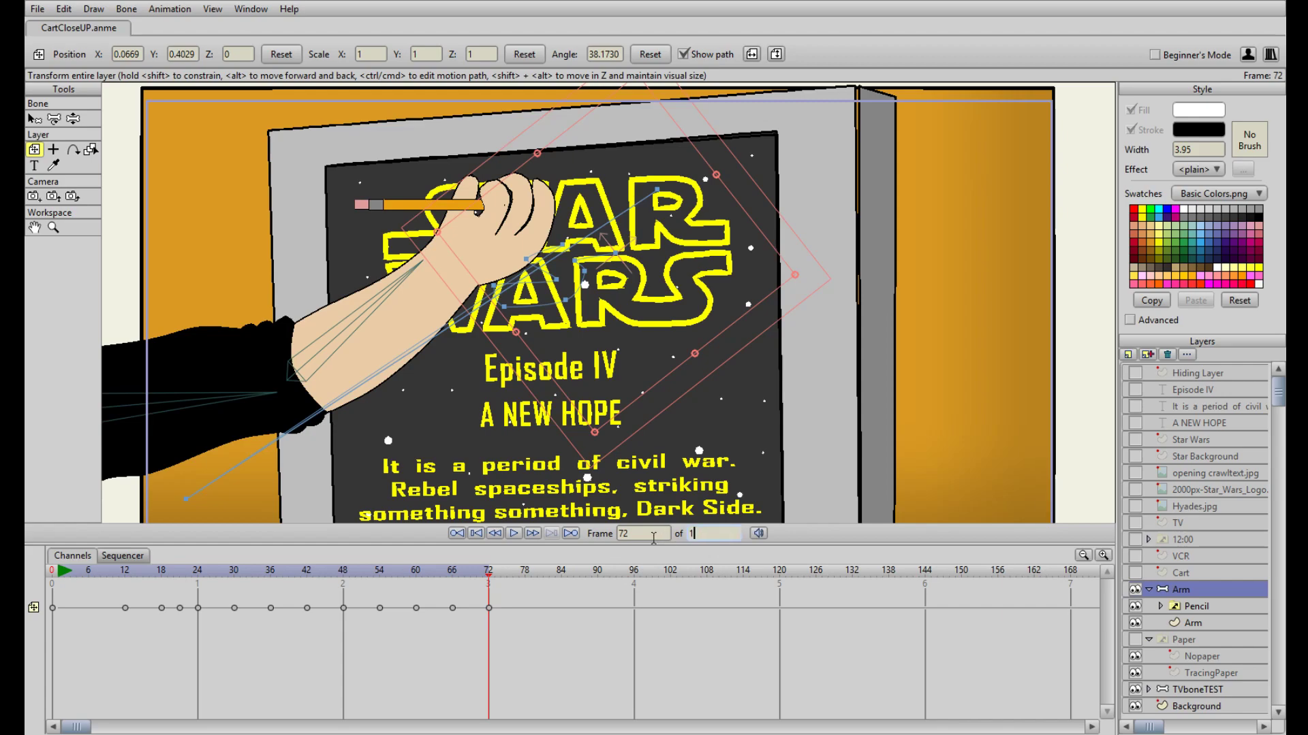
type("144")
key("Return")
Keyframe the Arm layer down, across and up the letter T at frames 78, 84 and 90, ending at about X 0.13, Y 0.38.
left_click_drag(488, 572, 525, 577)
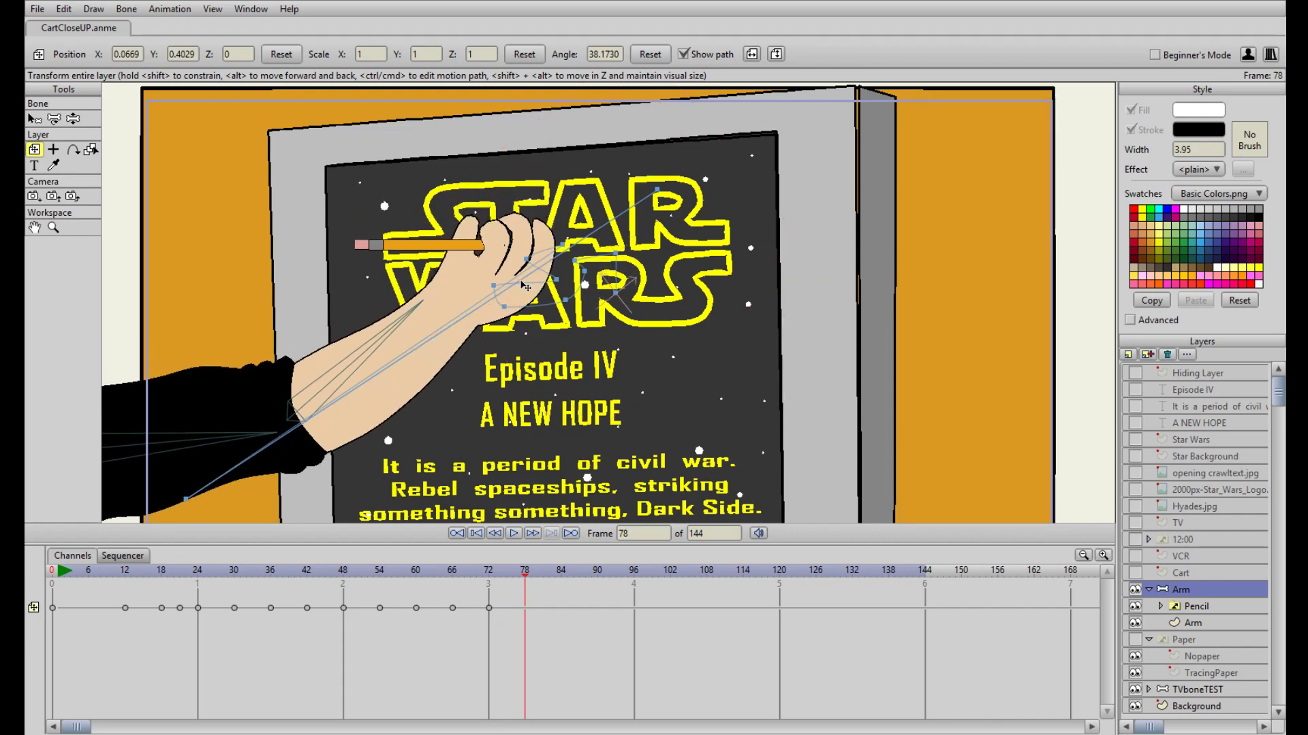
left_click_drag(522, 291, 518, 329)
left_click_drag(530, 580, 567, 579)
left_click(563, 579)
left_click_drag(517, 325, 526, 328)
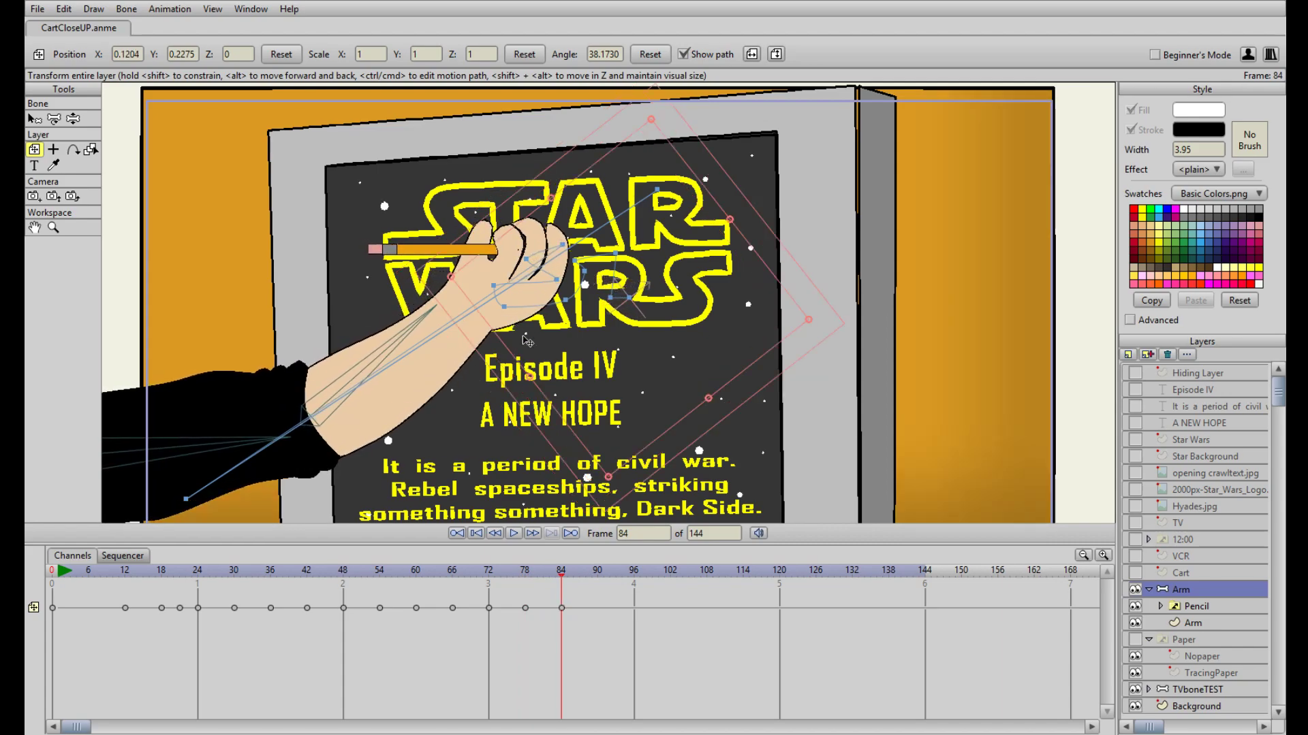
left_click_drag(577, 582, 599, 582)
left_click_drag(519, 325, 523, 285)
Keyframe the Arm layer at frames 96 and 102, ending at about X 0.28, Y 0.50.
left_click(633, 580)
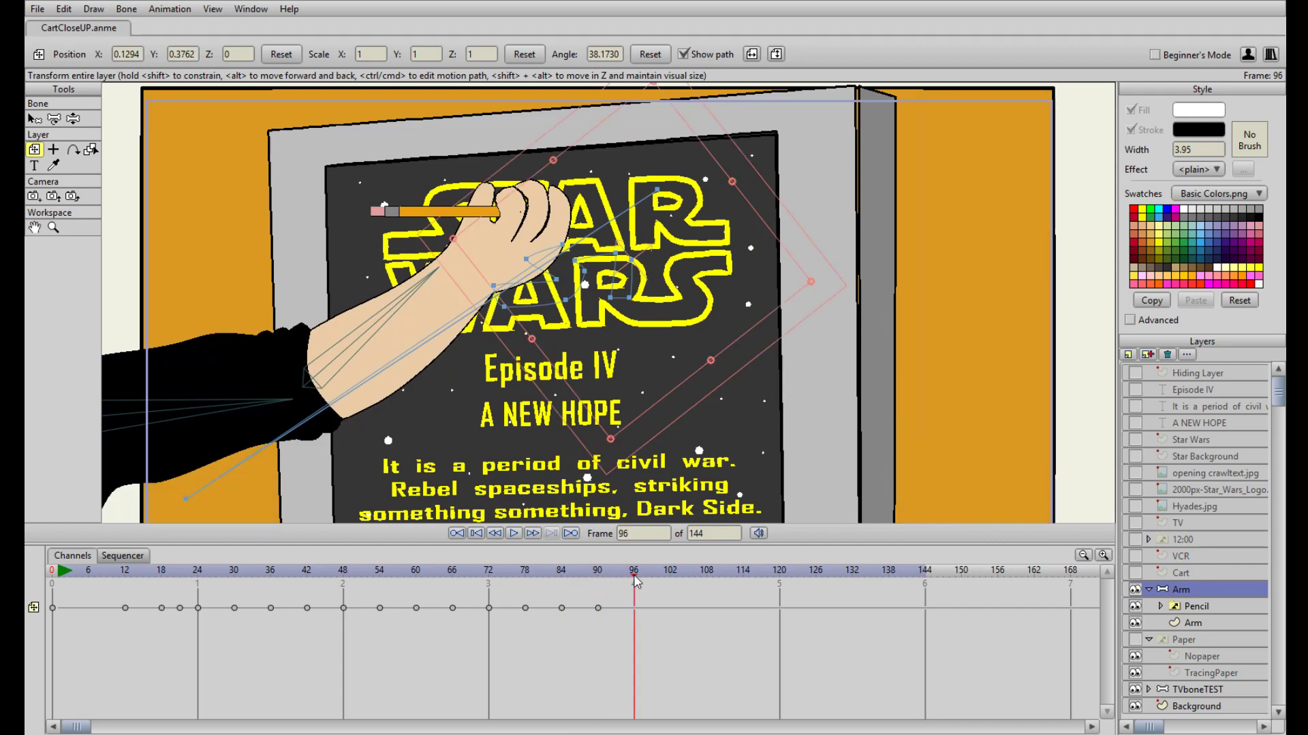
left_click_drag(553, 520, 590, 516)
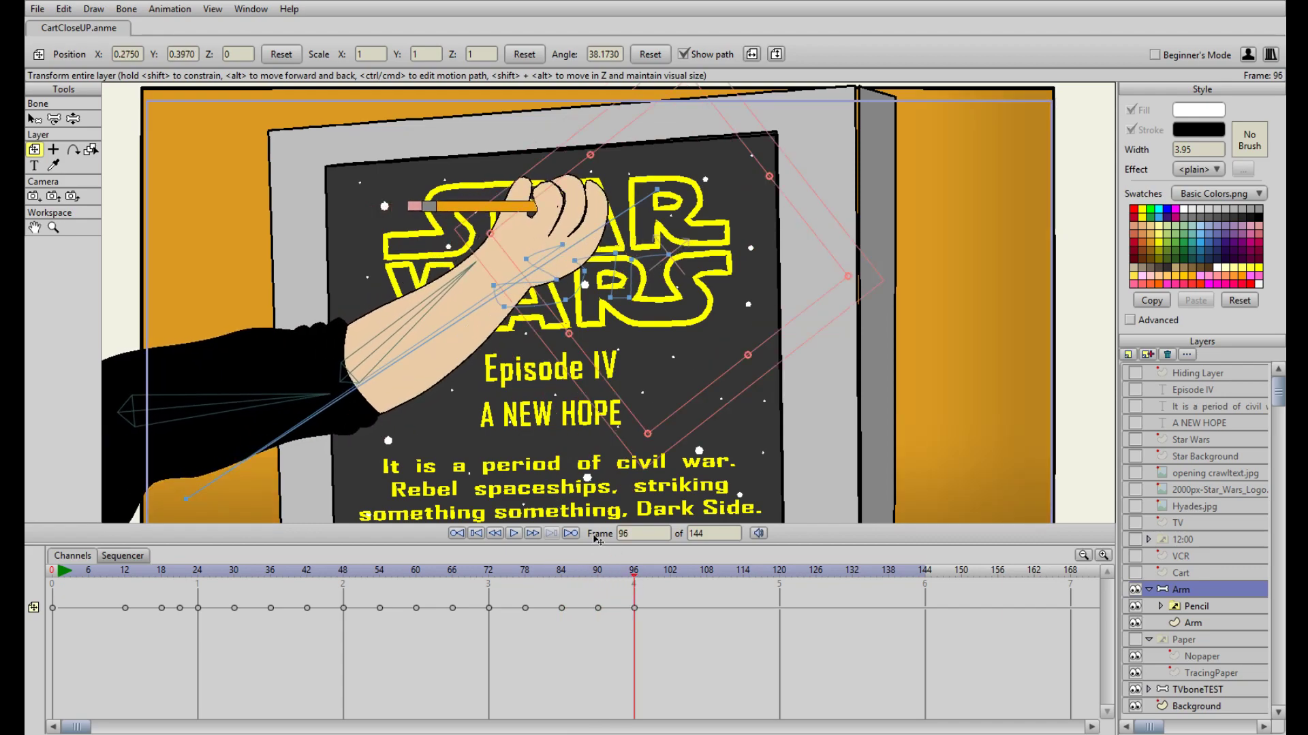
left_click_drag(643, 578, 670, 578)
left_click_drag(533, 265, 530, 238)
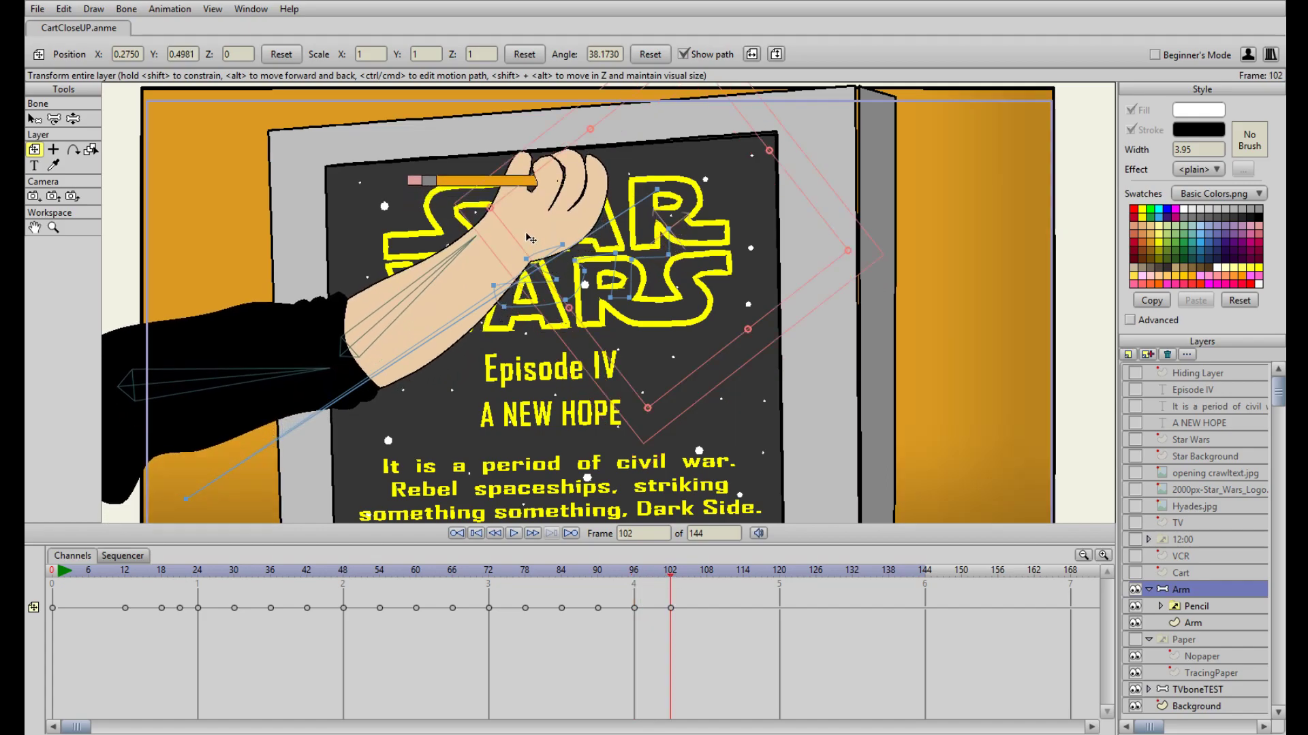
Play the slower tracing motion from the start with the paper hidden, and scrub back to the early frames.
left_click(476, 533)
left_click(514, 533)
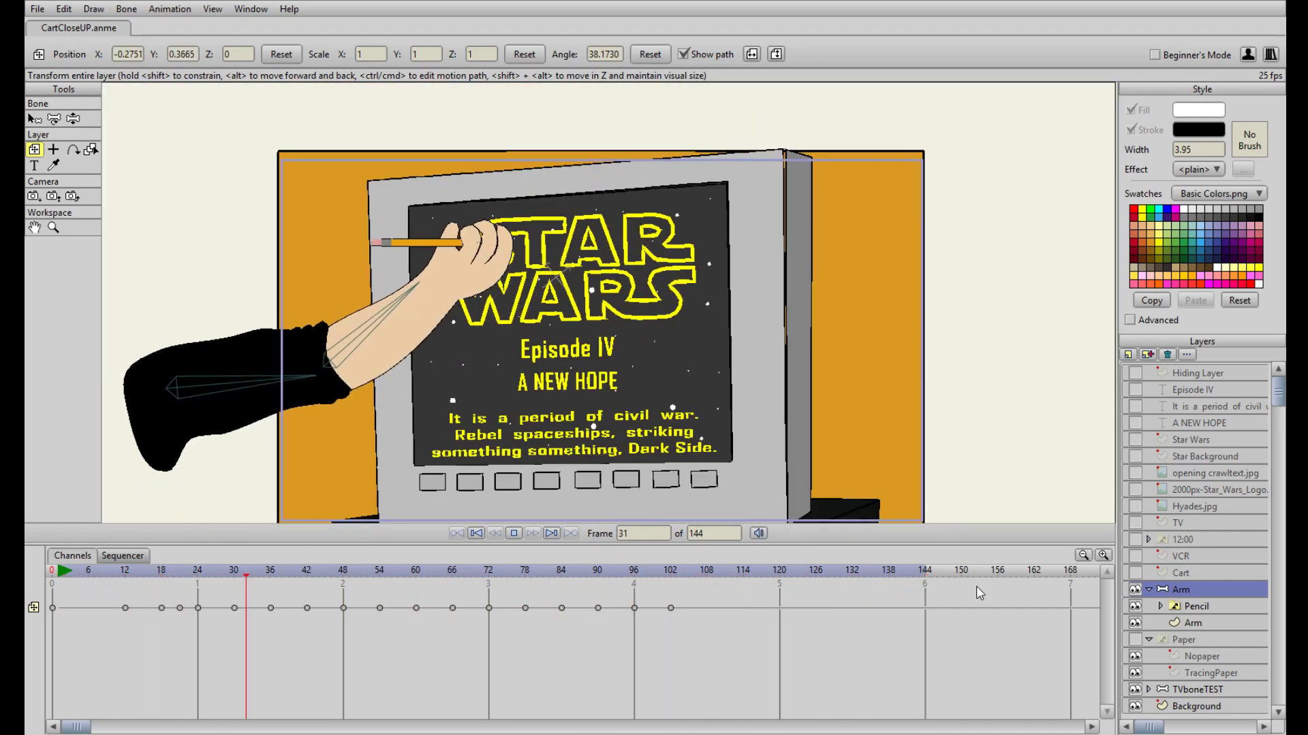
left_click(513, 534)
mouse_move(434, 584)
left_mouse_down()
mouse_move(98, 585)
mouse_move(183, 583)
mouse_move(167, 584)
left_mouse_up()
Shift the Arm layer's keyframes from frame 21 onward six frames later, and move the Pencil layer's switch keyframe to frame 27.
left_click_drag(177, 637, 673, 608)
left_click_drag(204, 584, 163, 601)
left_click_drag(174, 599, 215, 594)
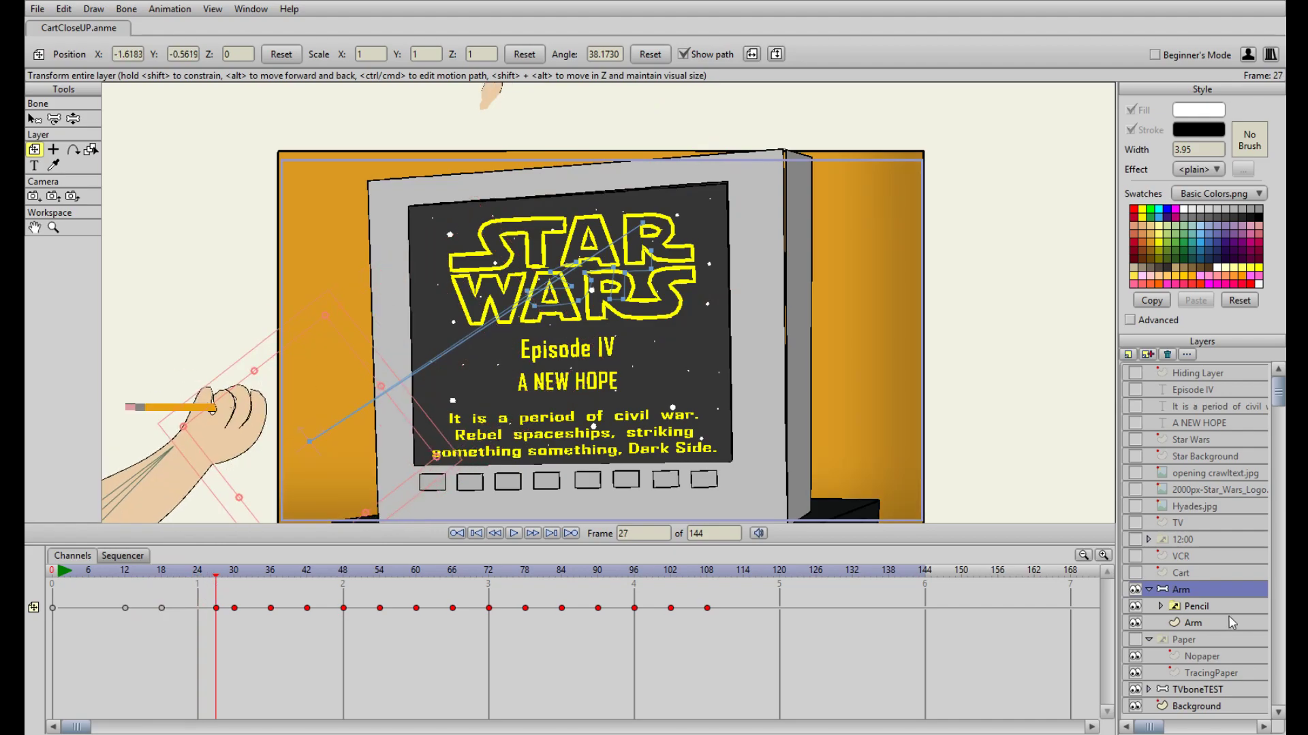
left_click(1185, 639)
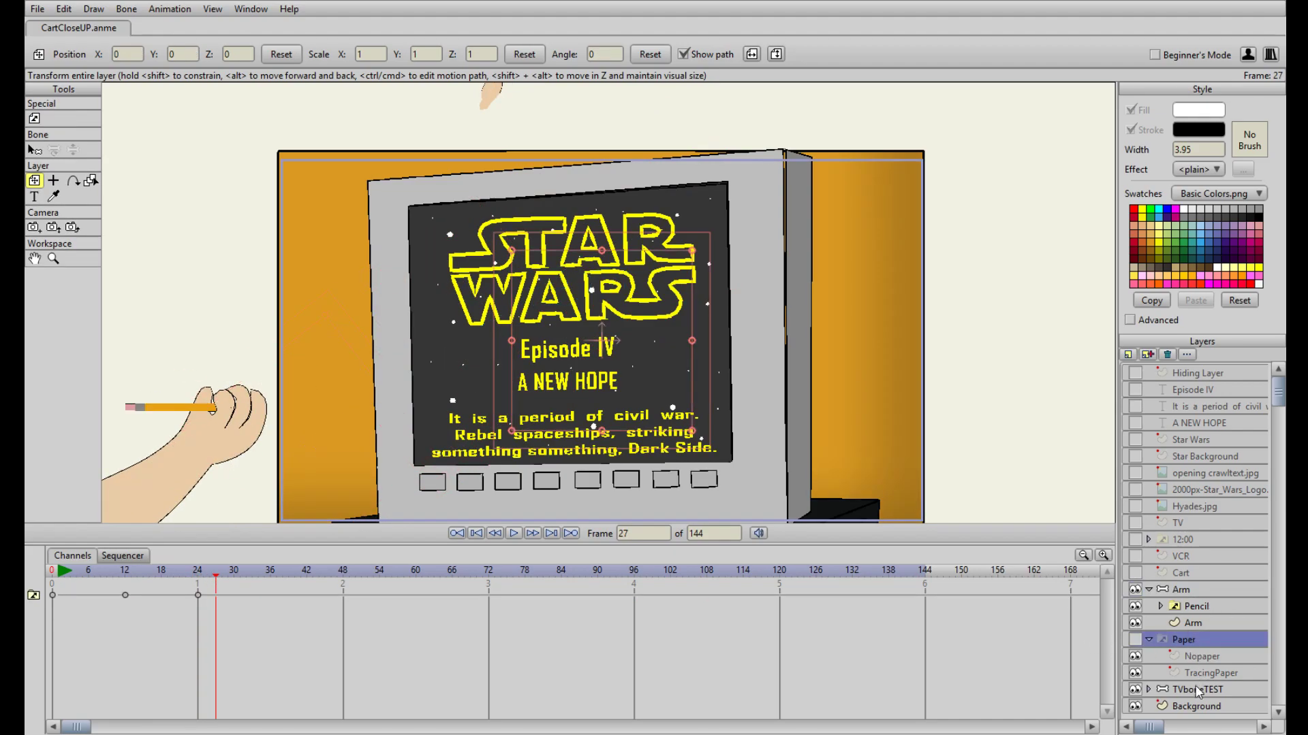
left_click(1173, 608)
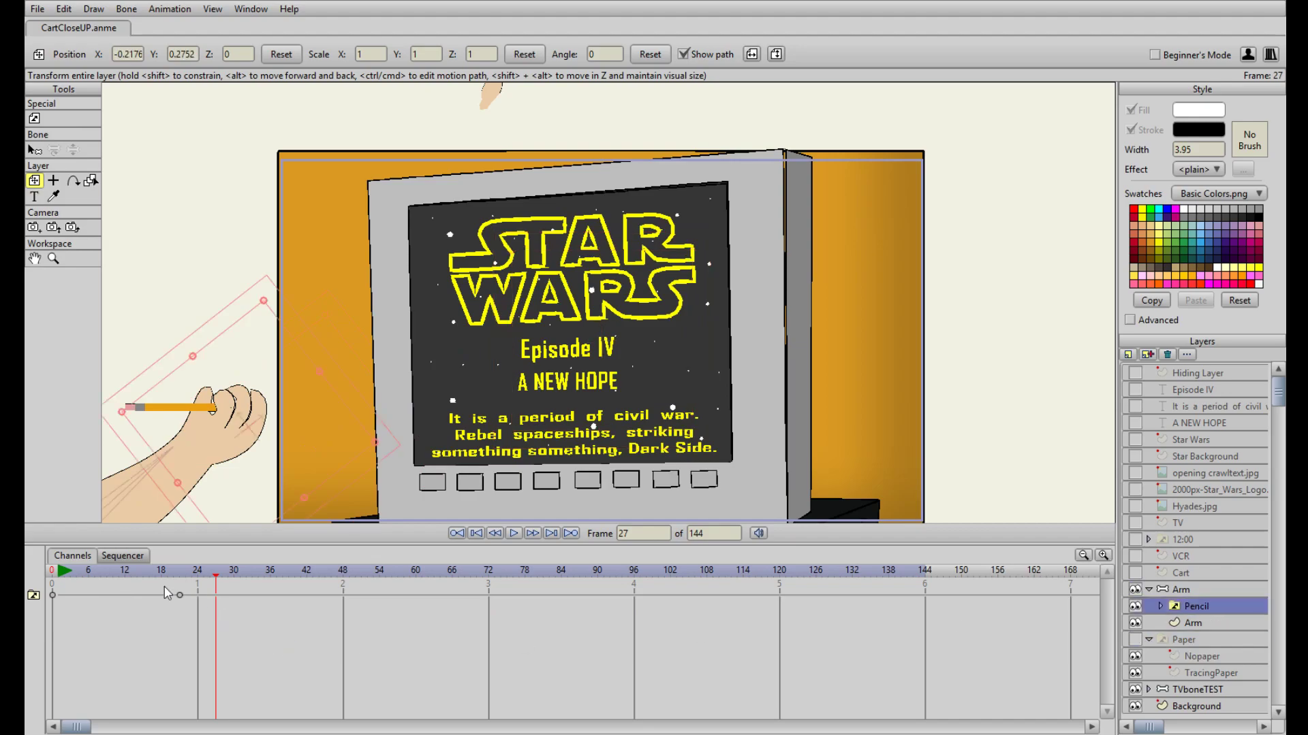
left_click_drag(178, 597, 212, 596)
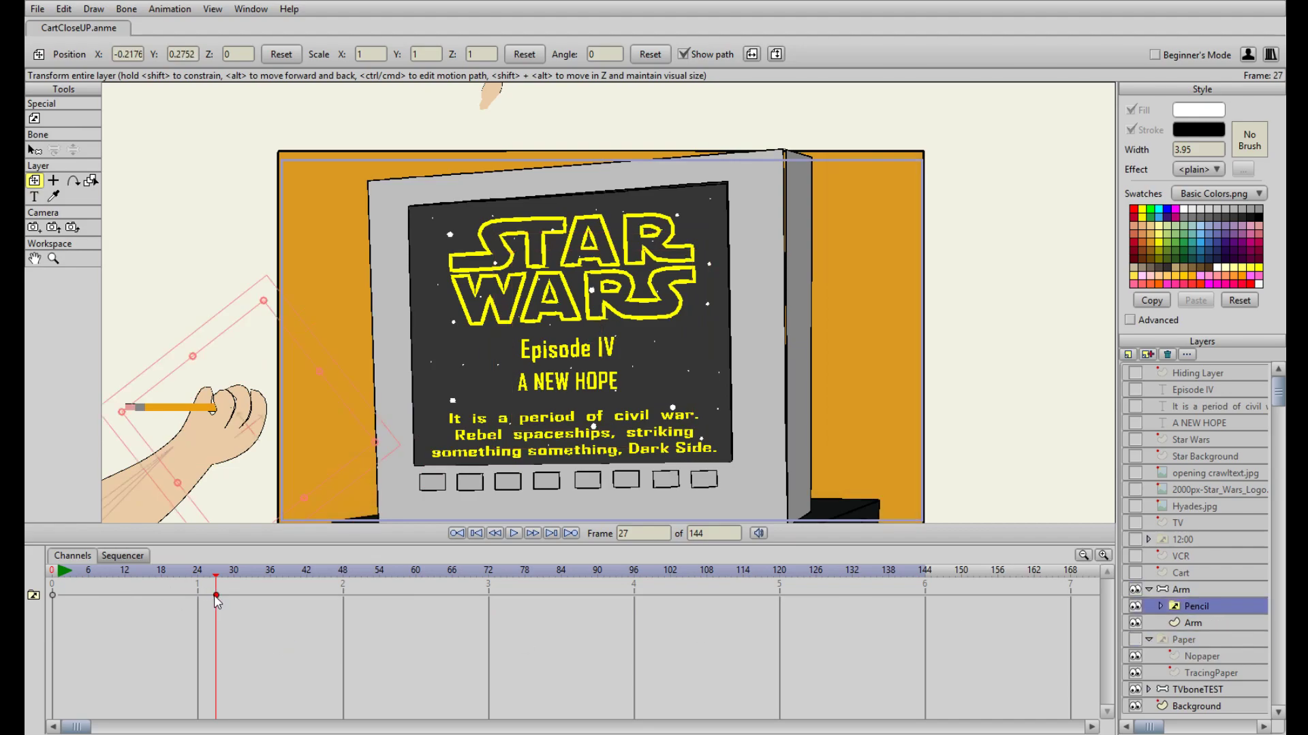
Show the Paper layer again and play back the animation from frame 0.
left_click(1219, 590)
left_click_drag(216, 580, 54, 580)
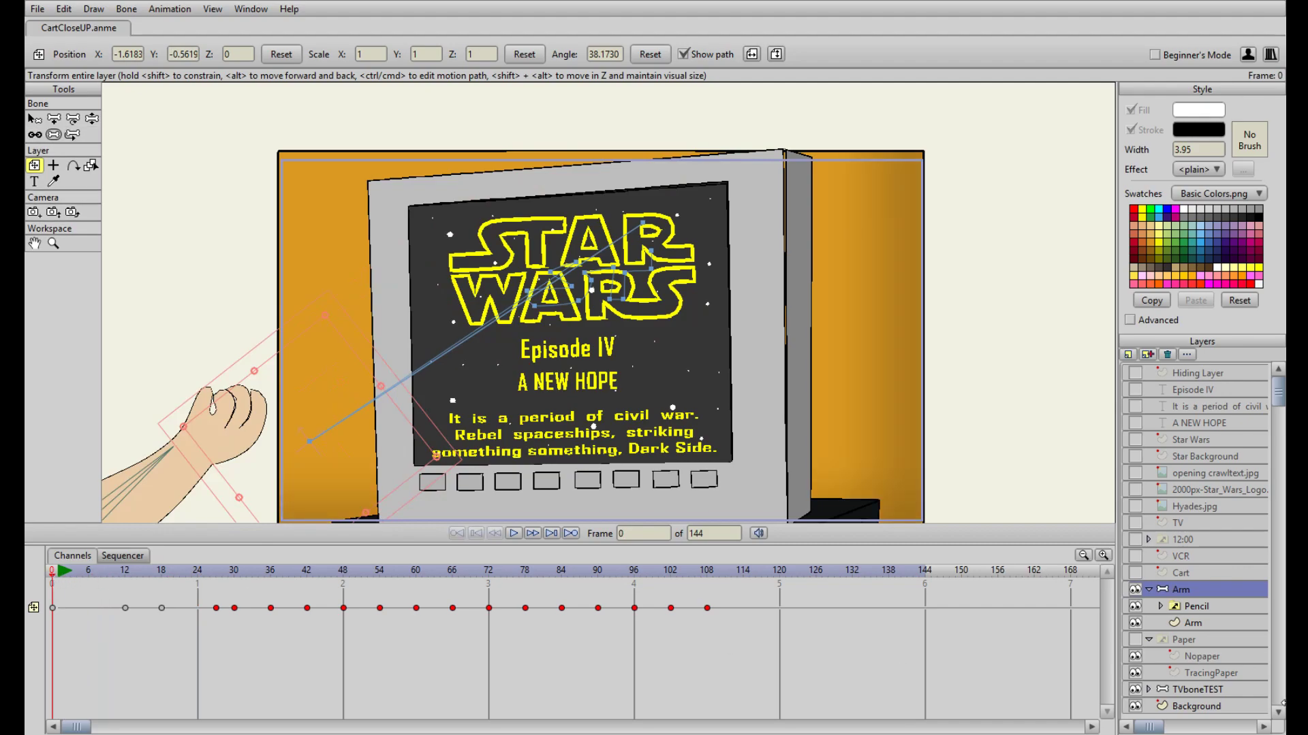
left_click(1135, 640)
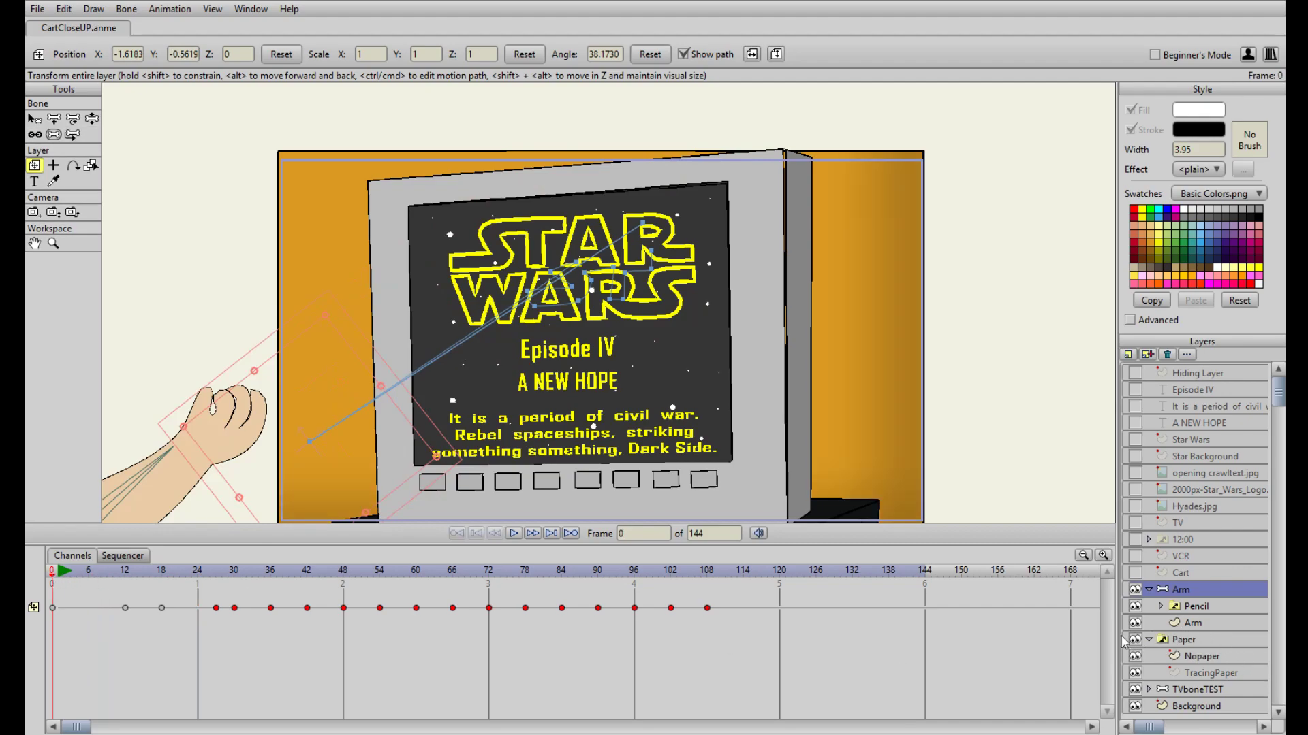
left_click(514, 534)
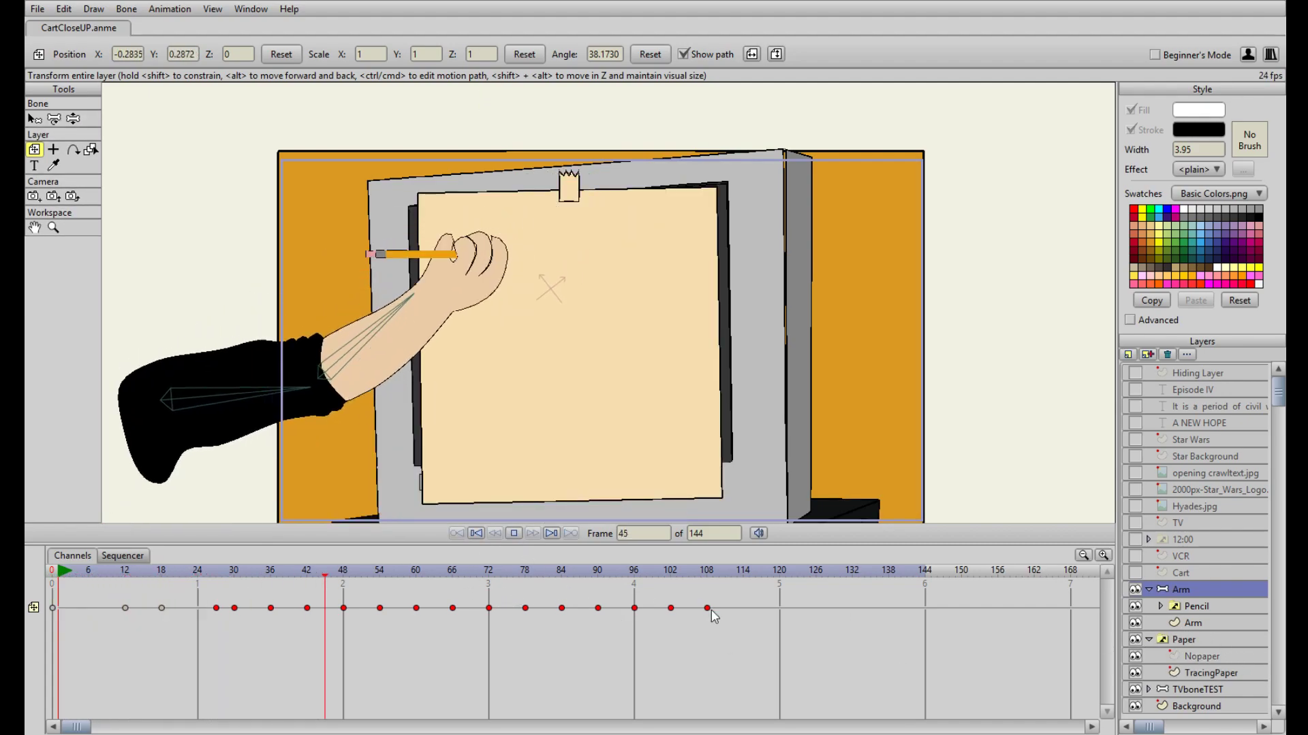
left_click(562, 586)
Shift the Arm layer's keyframes from frame 18 onward six frames later, and move the Pencil layer's switch keyframe to frame 33.
left_click_drag(565, 590, 756, 594)
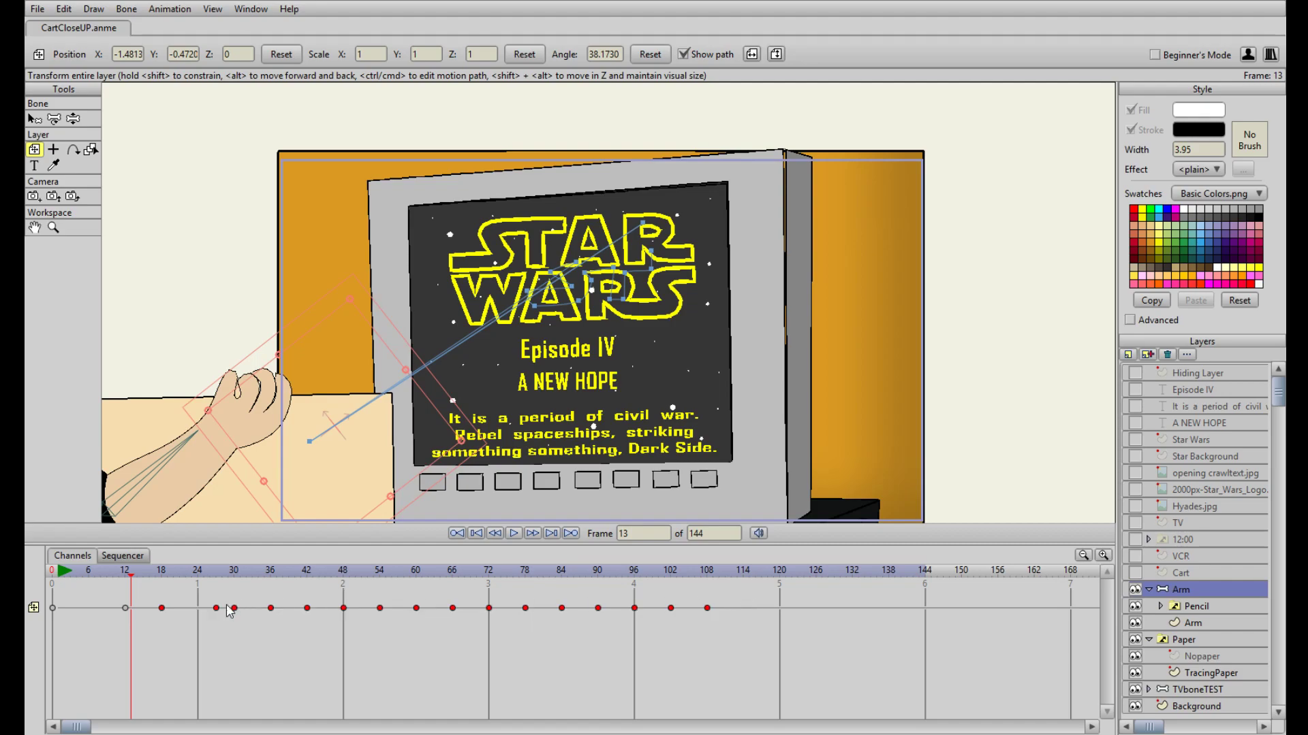
left_click_drag(163, 614, 198, 614)
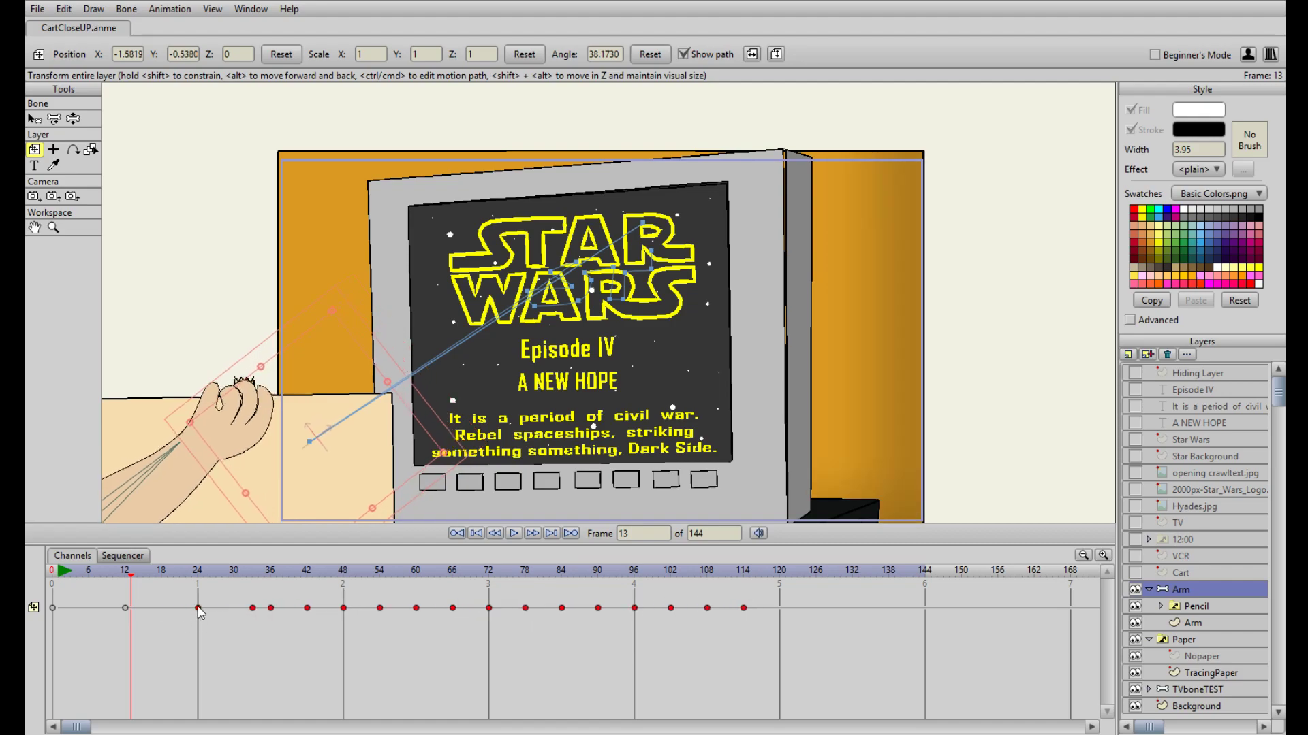
left_click_drag(128, 578, 252, 587)
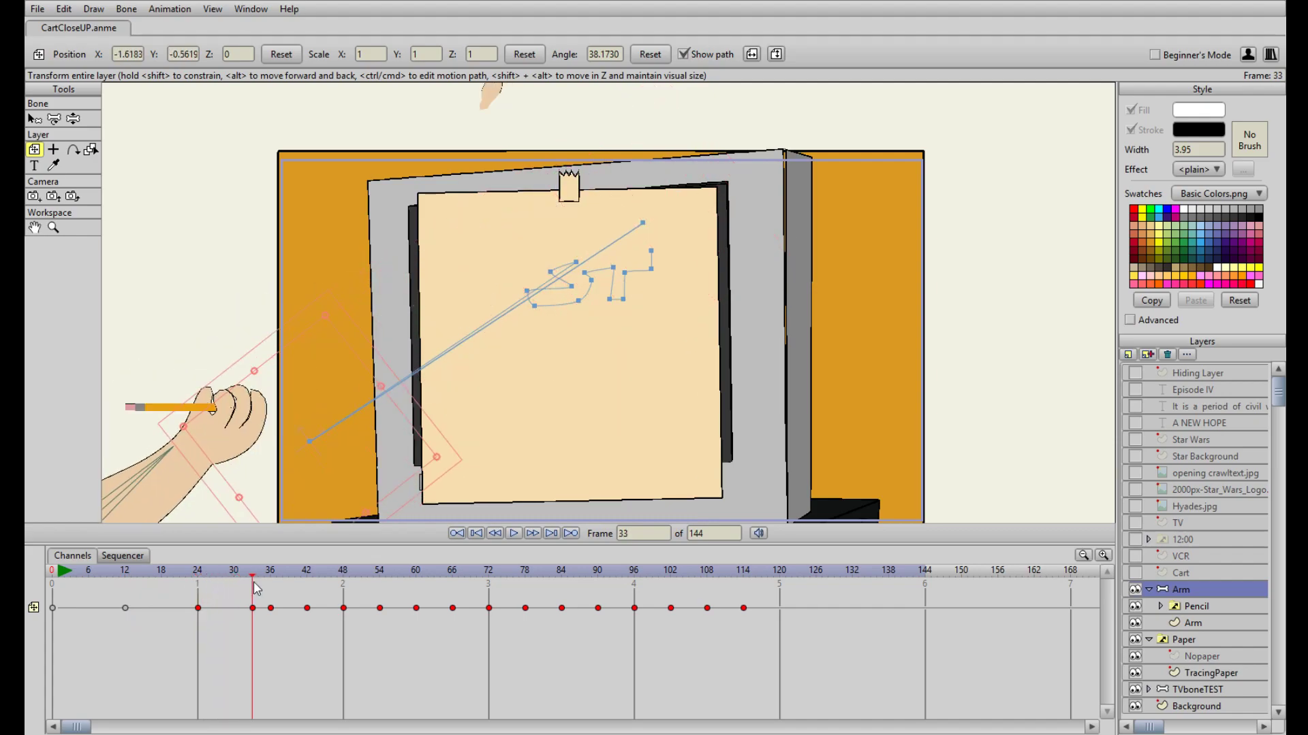
left_click(1202, 607)
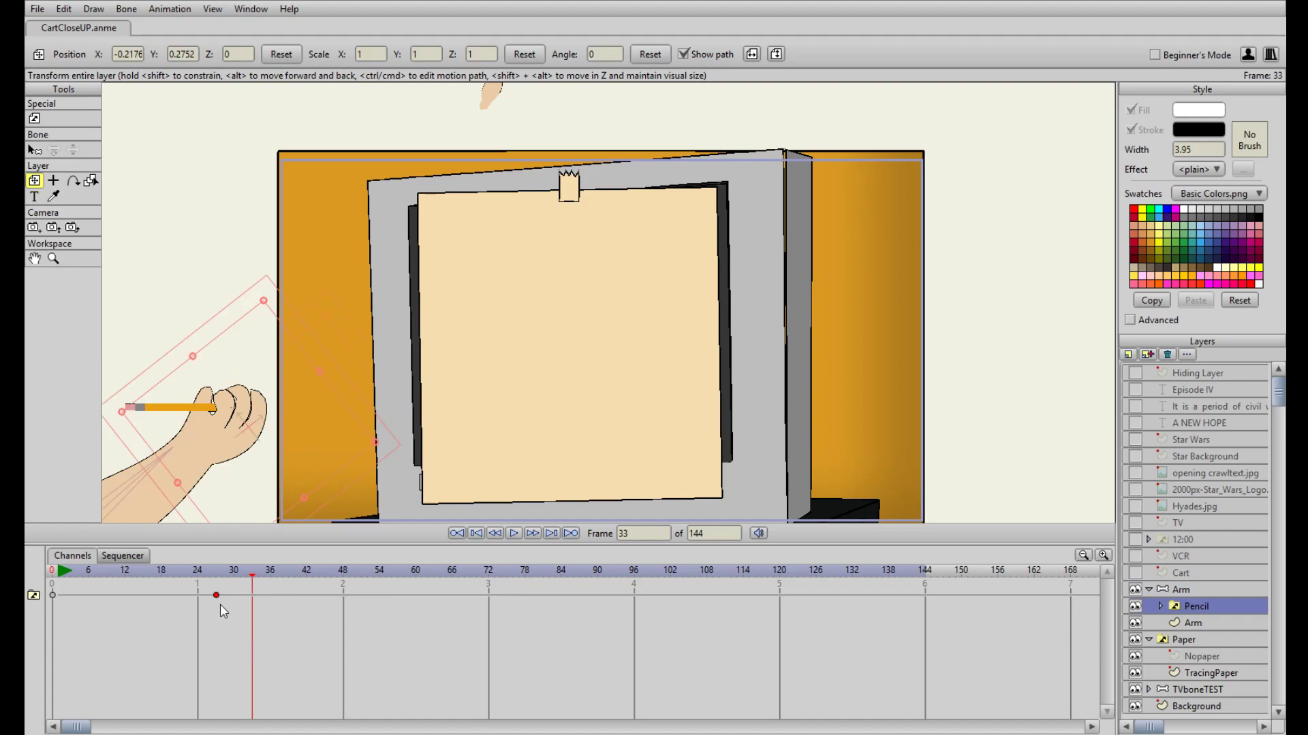
left_click_drag(217, 596, 252, 595)
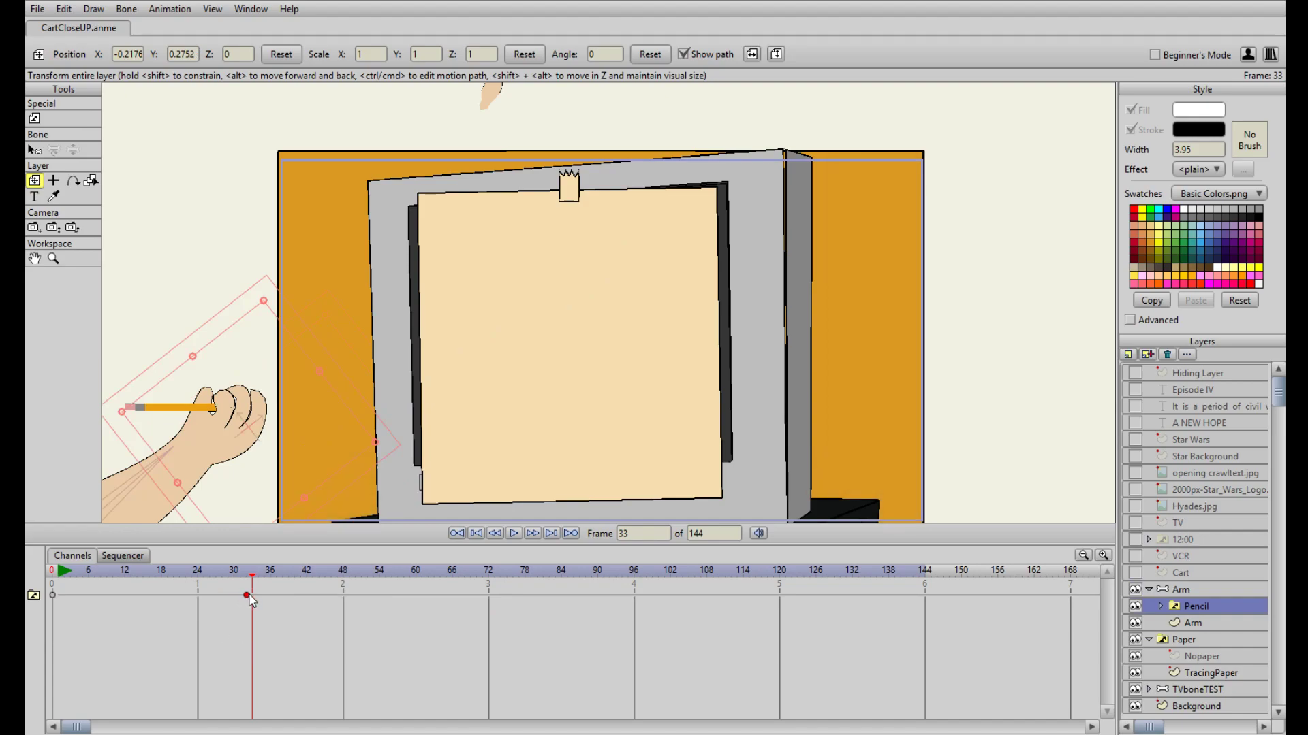
Move the TracingPaper layer's frame 18 keyframe to frame 24 to match the arm's timing.
left_click(1183, 590)
left_click_drag(255, 583, 196, 568)
left_click(1192, 641)
left_click(1209, 672)
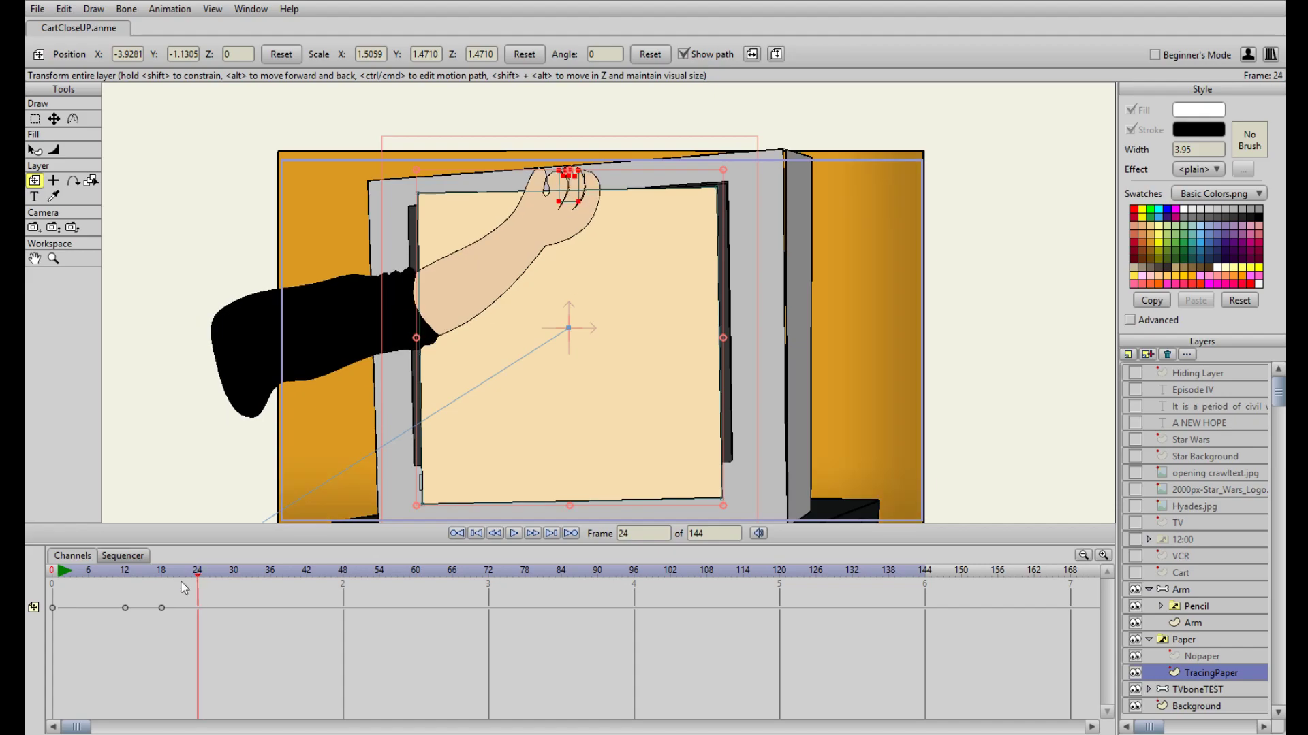
mouse_move(162, 609)
left_mouse_down()
mouse_move(198, 608)
mouse_move(163, 585)
mouse_move(133, 587)
mouse_move(258, 568)
mouse_move(191, 572)
left_mouse_up()
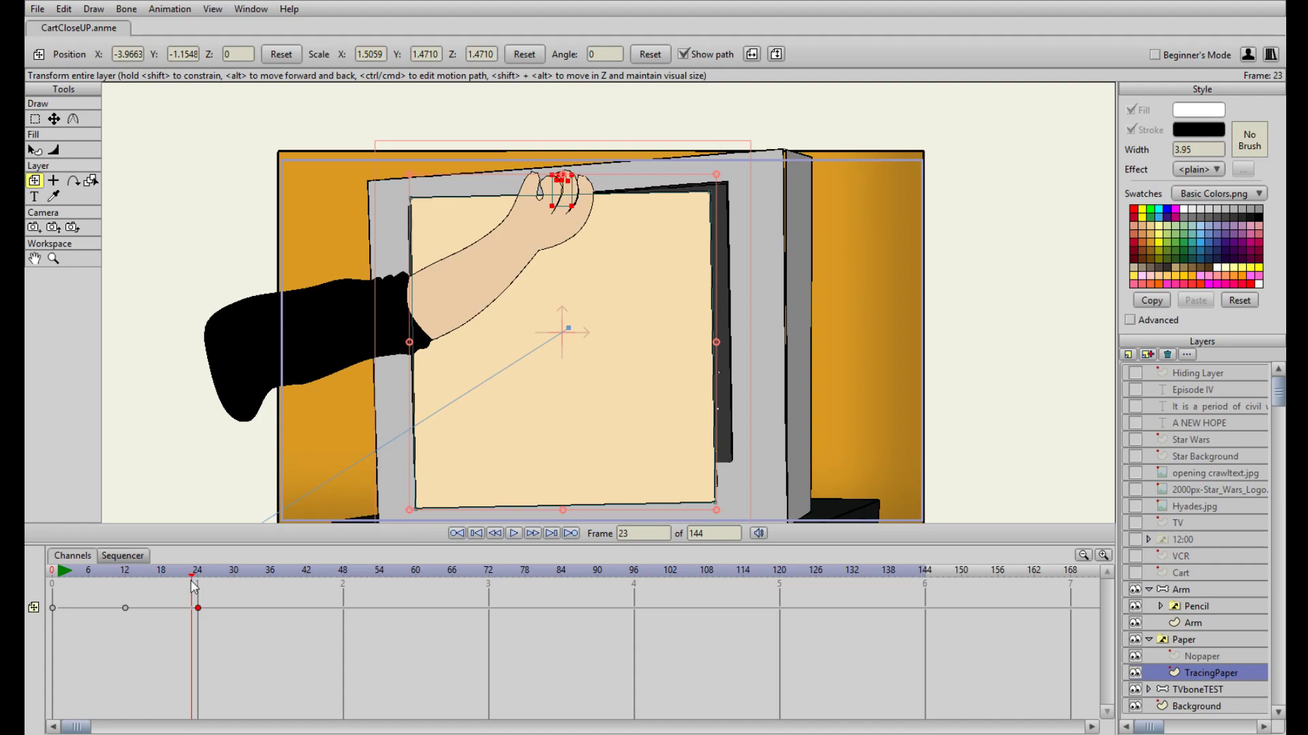
Scrub through the timeline to review how the arm, paper and pencil move together, and return to frame 0.
mouse_move(193, 579)
left_mouse_down()
mouse_move(212, 575)
mouse_move(144, 586)
mouse_move(437, 571)
mouse_move(828, 590)
mouse_move(198, 579)
mouse_move(792, 565)
mouse_move(197, 579)
mouse_move(589, 571)
mouse_move(799, 591)
mouse_move(321, 586)
mouse_move(455, 566)
mouse_move(780, 575)
mouse_move(342, 576)
mouse_move(741, 572)
mouse_move(512, 570)
mouse_move(573, 573)
mouse_move(639, 553)
mouse_move(647, 573)
mouse_move(709, 575)
mouse_move(637, 593)
left_mouse_up()
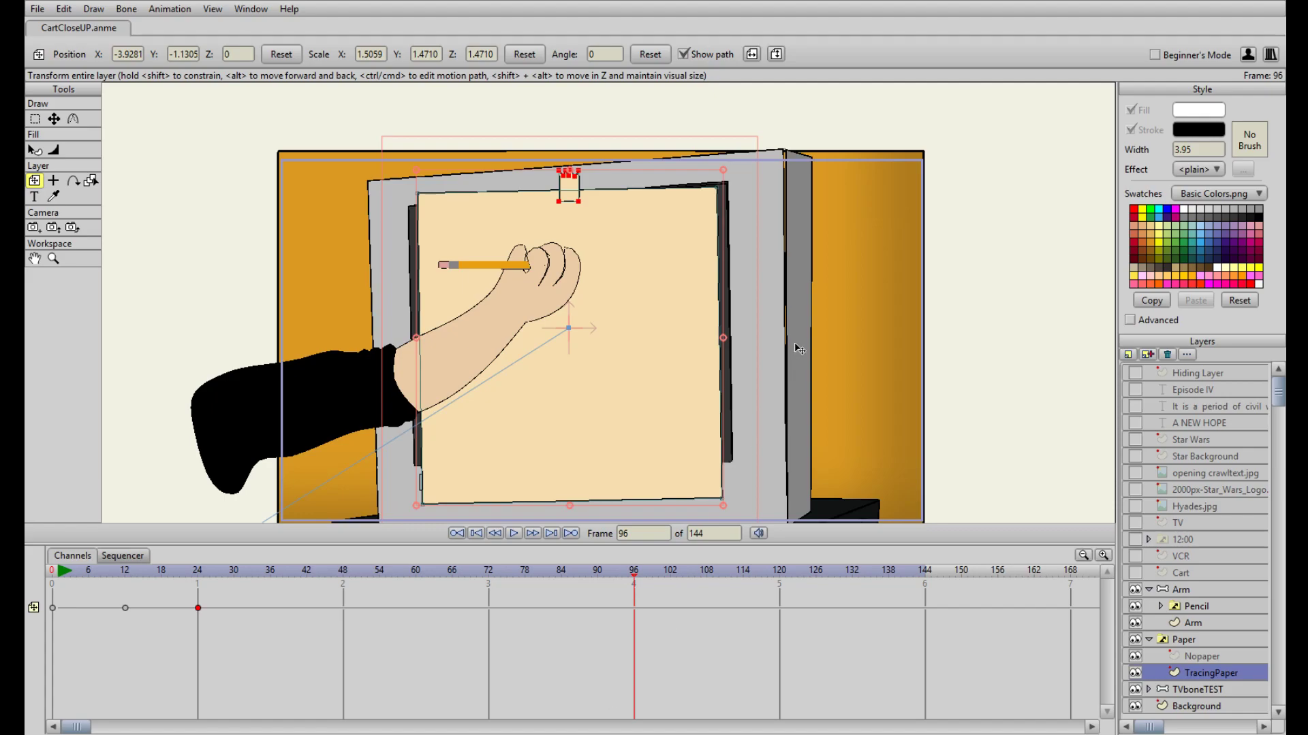
mouse_move(634, 579)
left_mouse_down()
mouse_move(531, 578)
mouse_move(633, 577)
left_mouse_up()
mouse_move(637, 582)
left_mouse_down()
mouse_move(218, 606)
mouse_move(504, 595)
mouse_move(859, 621)
mouse_move(448, 599)
left_mouse_up()
mouse_move(359, 609)
left_mouse_down()
mouse_move(744, 600)
mouse_move(131, 607)
left_mouse_up()
left_click(1181, 589)
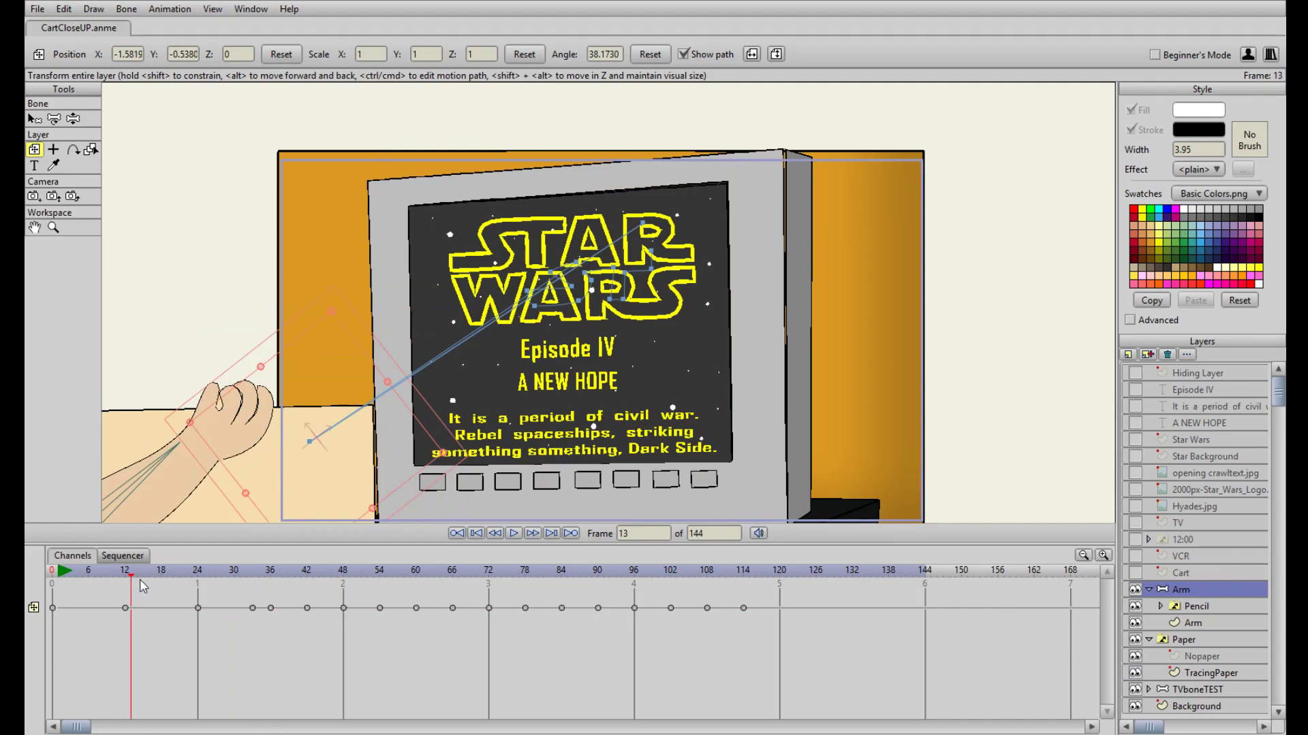
mouse_move(139, 581)
left_mouse_down()
mouse_move(793, 630)
mouse_move(466, 636)
left_mouse_up()
mouse_move(302, 611)
left_mouse_down()
mouse_move(117, 584)
mouse_move(806, 624)
mouse_move(437, 647)
mouse_move(344, 640)
mouse_move(738, 630)
mouse_move(51, 634)
left_mouse_up()
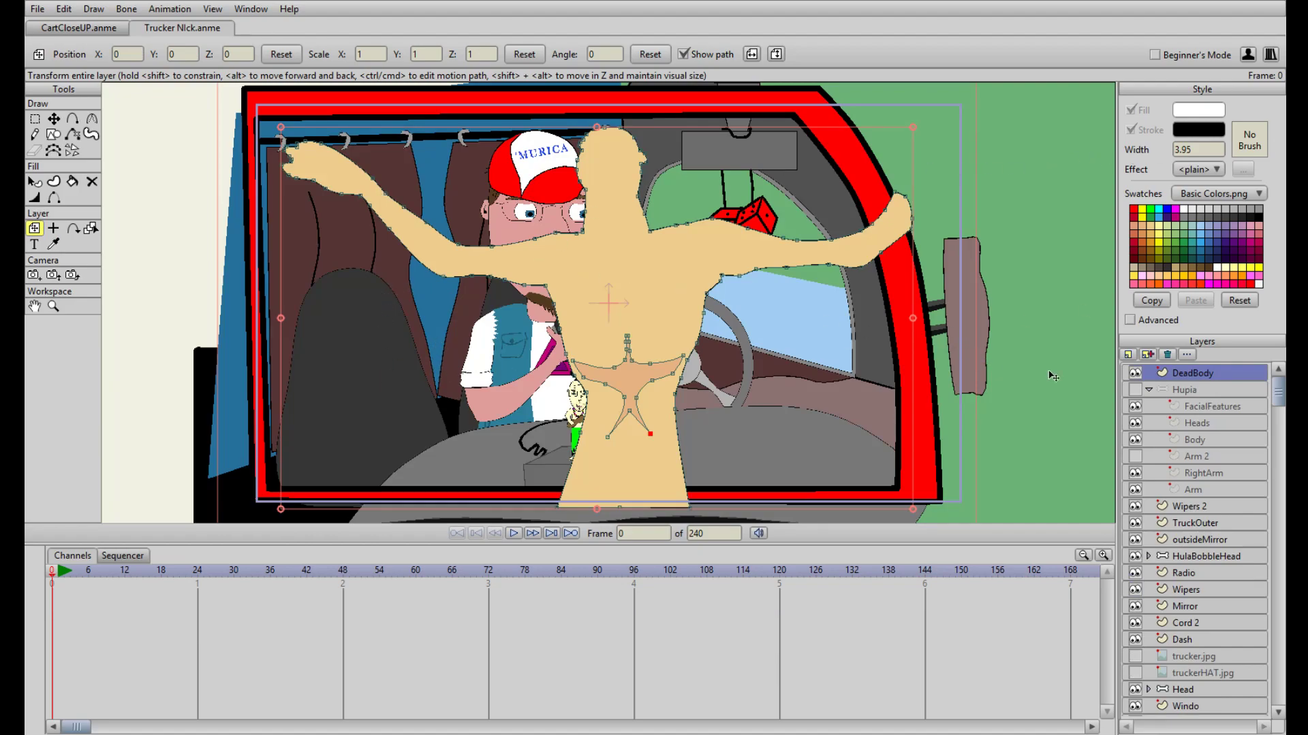
Hide the DeadBody layer to inspect the truck cab behind it, and scrub the timeline to frame 47.
left_click(1134, 373)
left_click(1134, 373)
left_click(1135, 374)
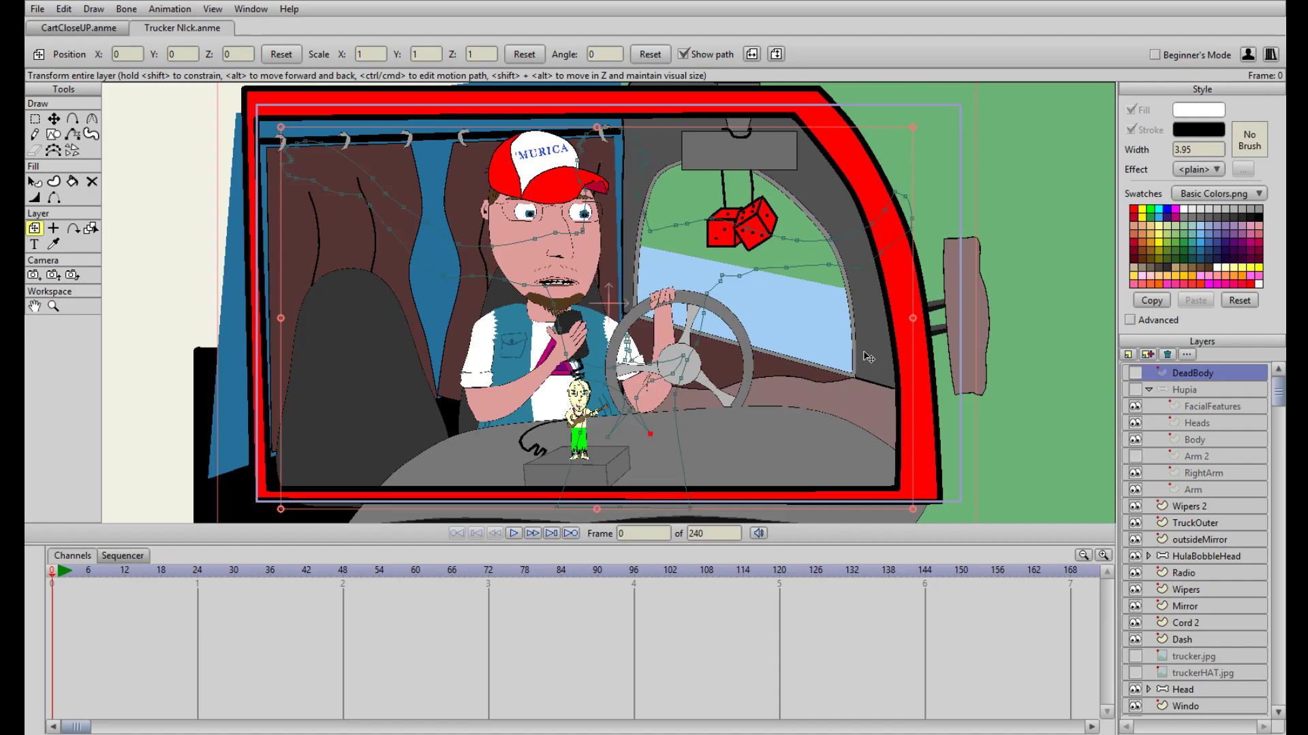
left_click_drag(475, 574, 337, 571)
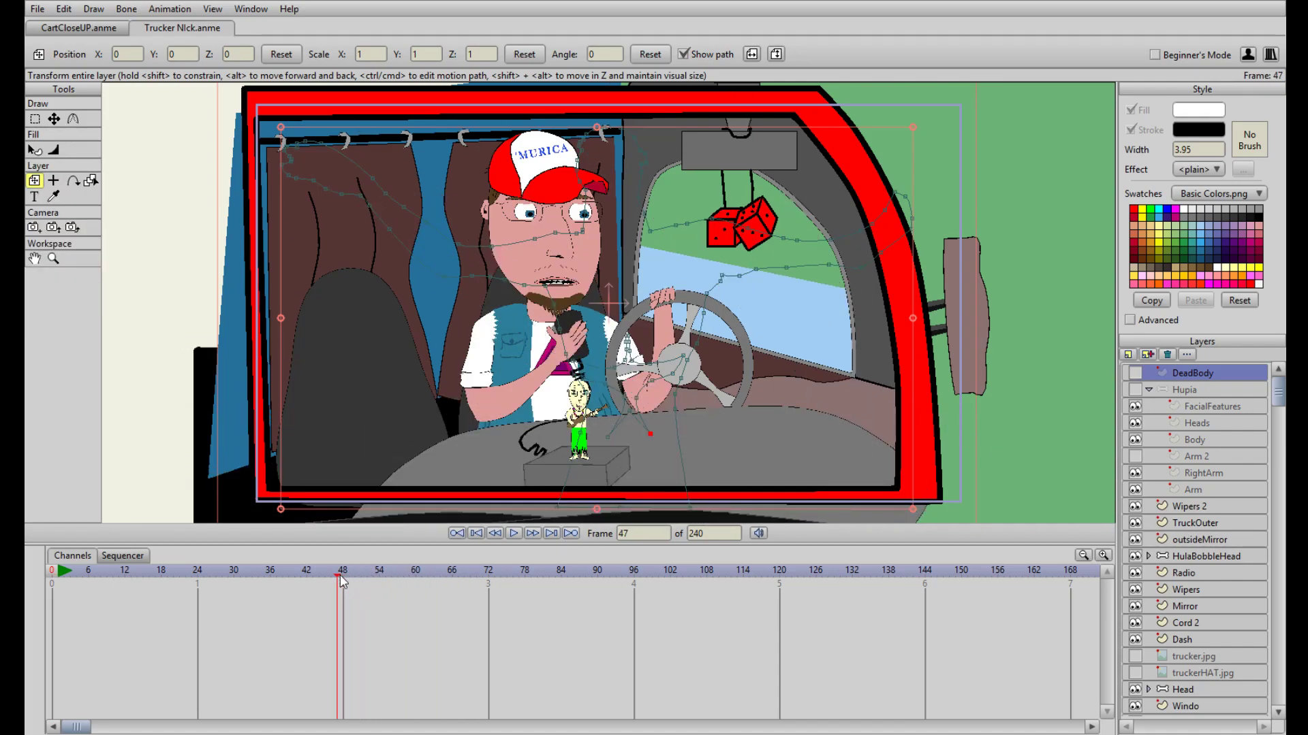
Compare the DeadBody layer with the detailed Hupia figure by toggling their visibility, leaving only DeadBody shown.
left_click(1135, 372)
left_click(1134, 390)
left_click(1135, 373)
left_click(1136, 373)
left_click(1136, 373)
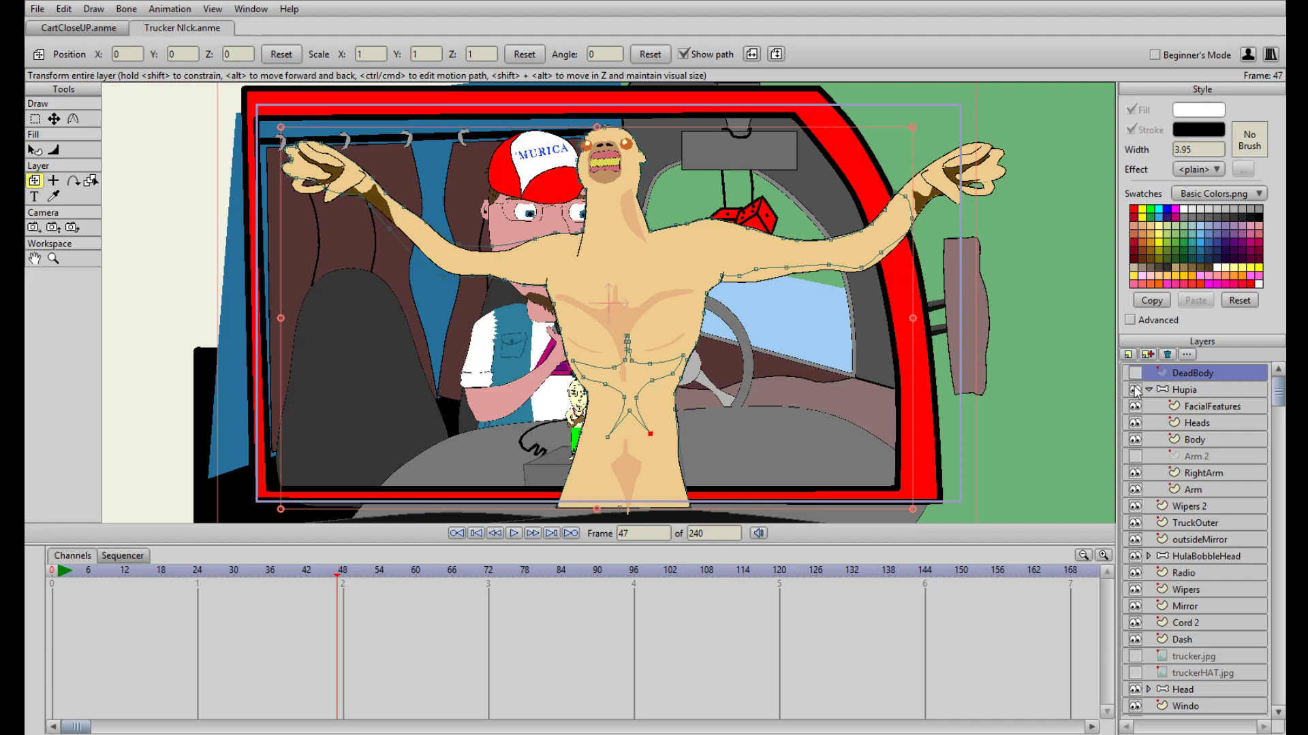
left_click(1135, 390)
left_click(1135, 373)
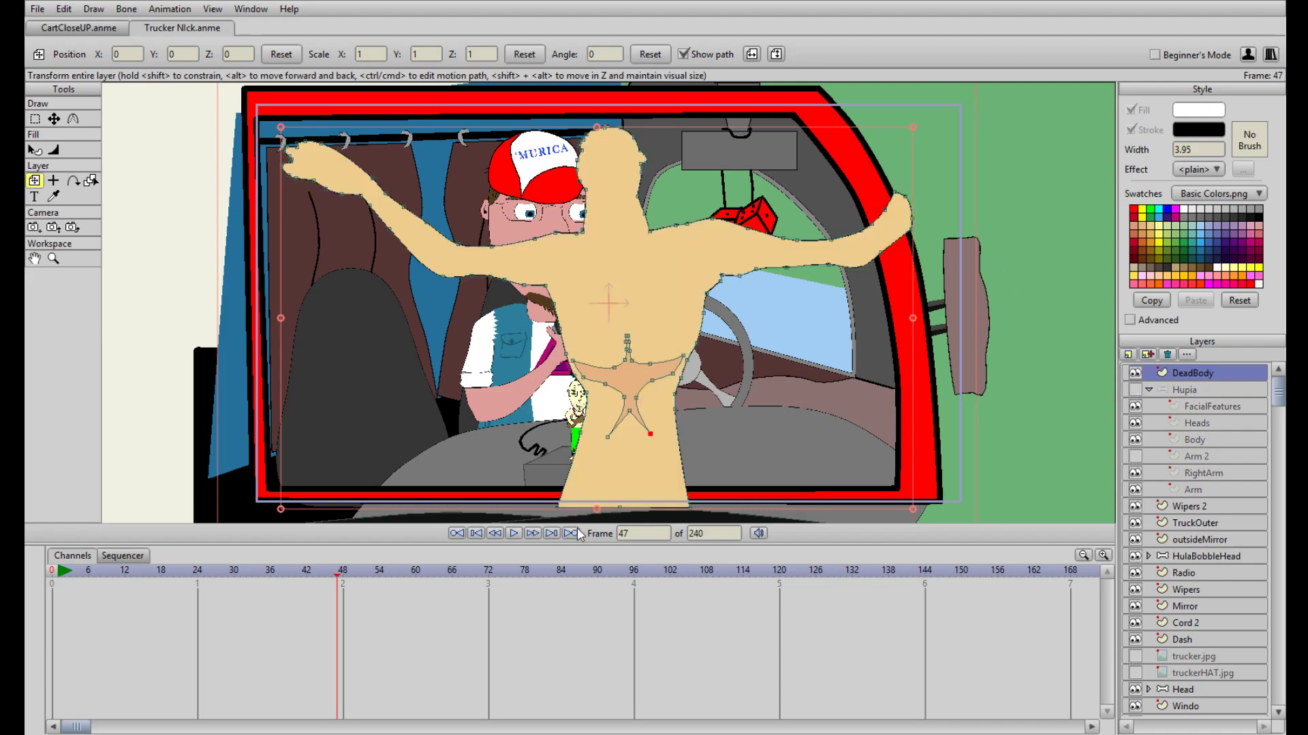
Keyframe the DeadBody layer in place at frame 26, and move it to X 3.0661, Y 0.4658 at frame 36.
left_click_drag(333, 579, 182, 580)
left_click_drag(335, 574, 211, 579)
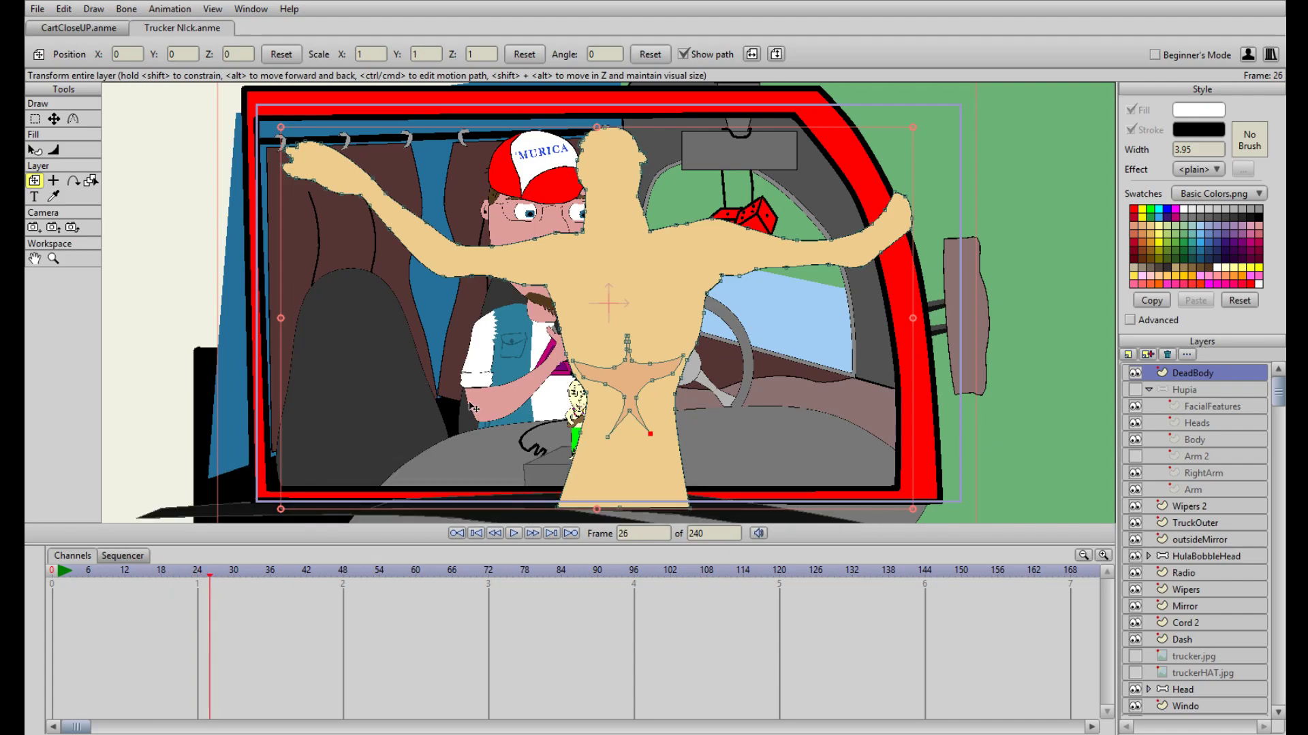
left_click(615, 267)
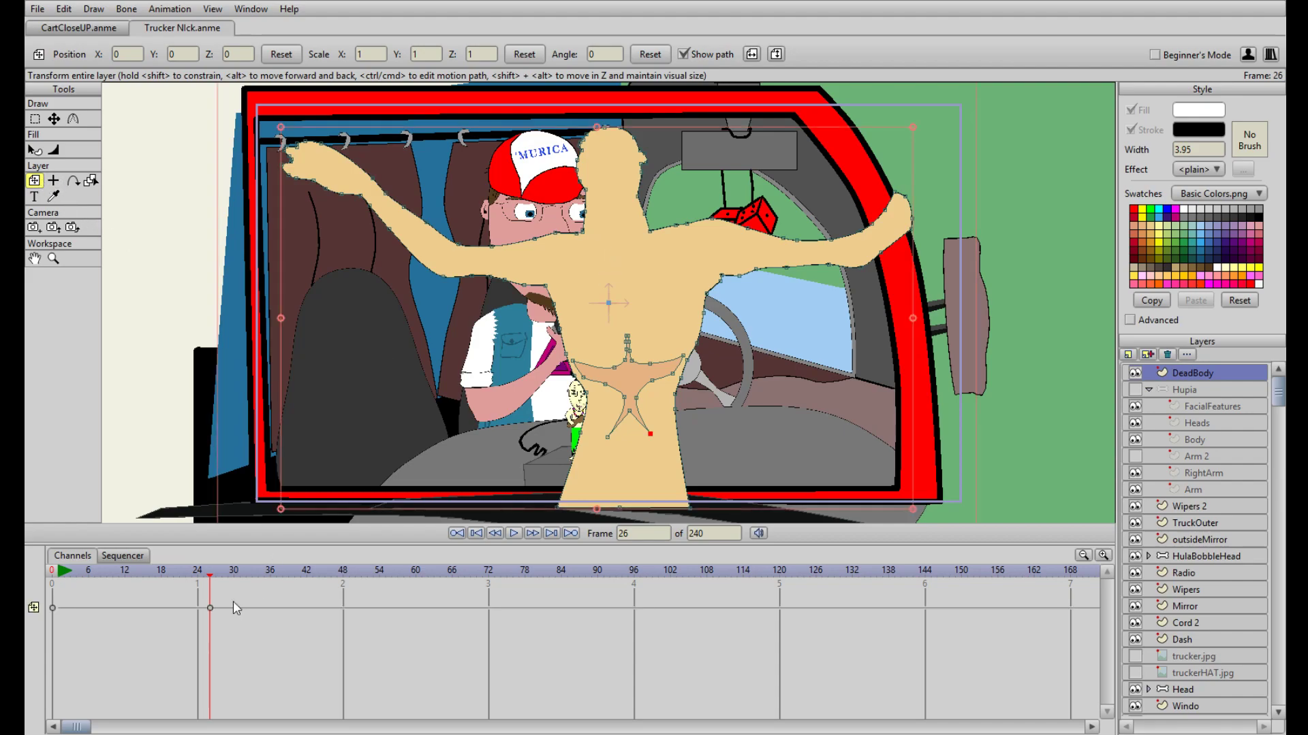
left_click_drag(213, 577, 273, 580)
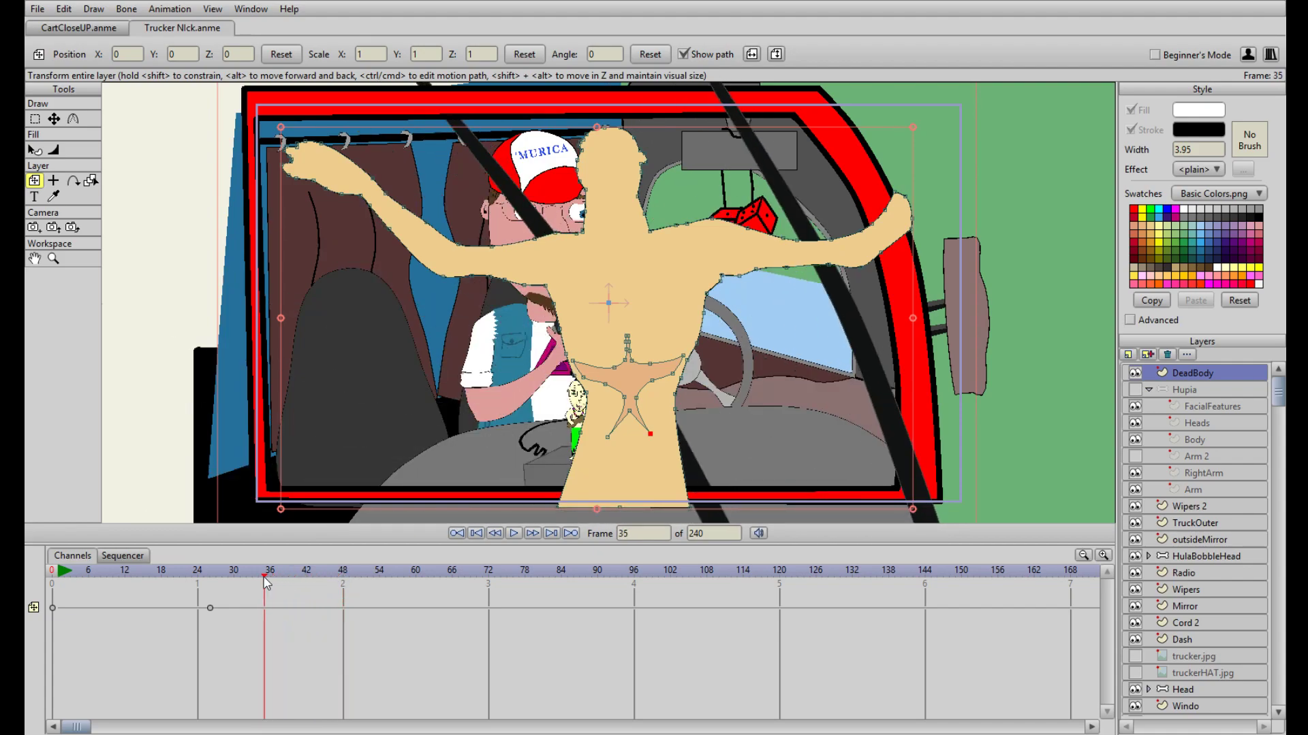
left_click_drag(268, 578, 272, 577)
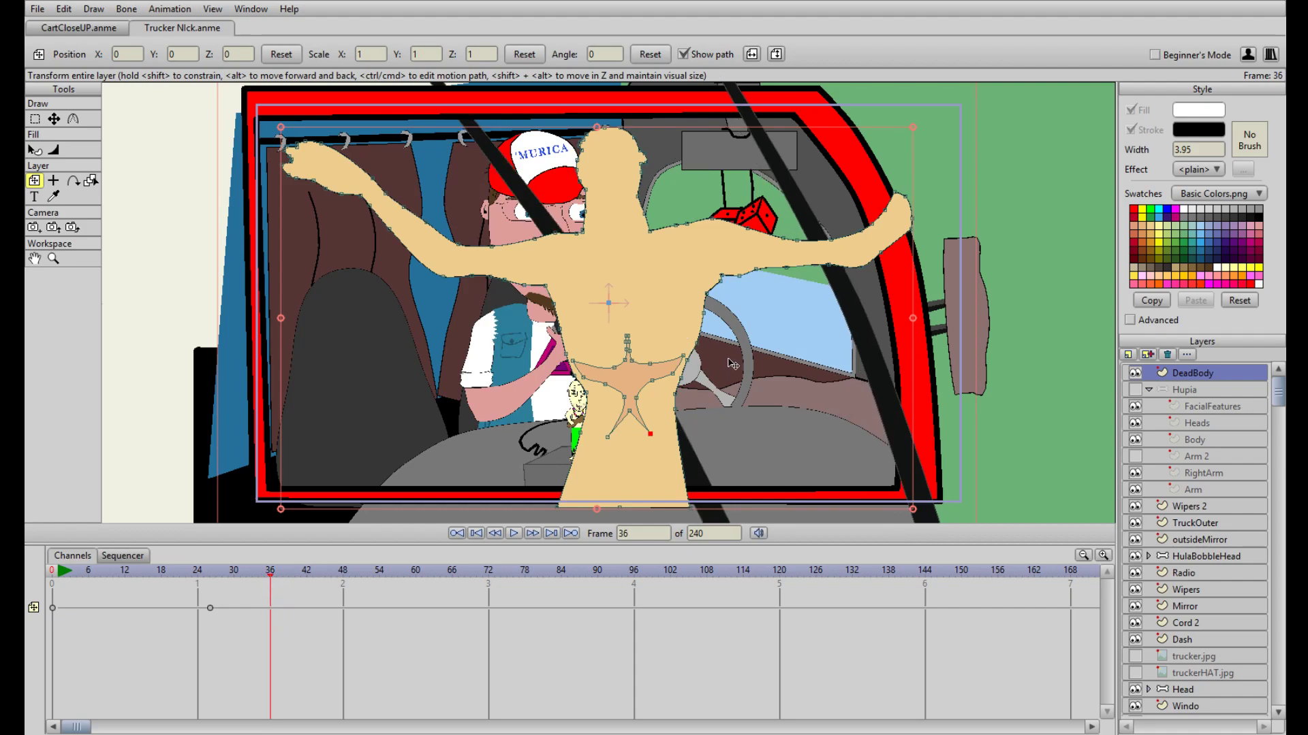
left_click_drag(658, 327, 1257, 218)
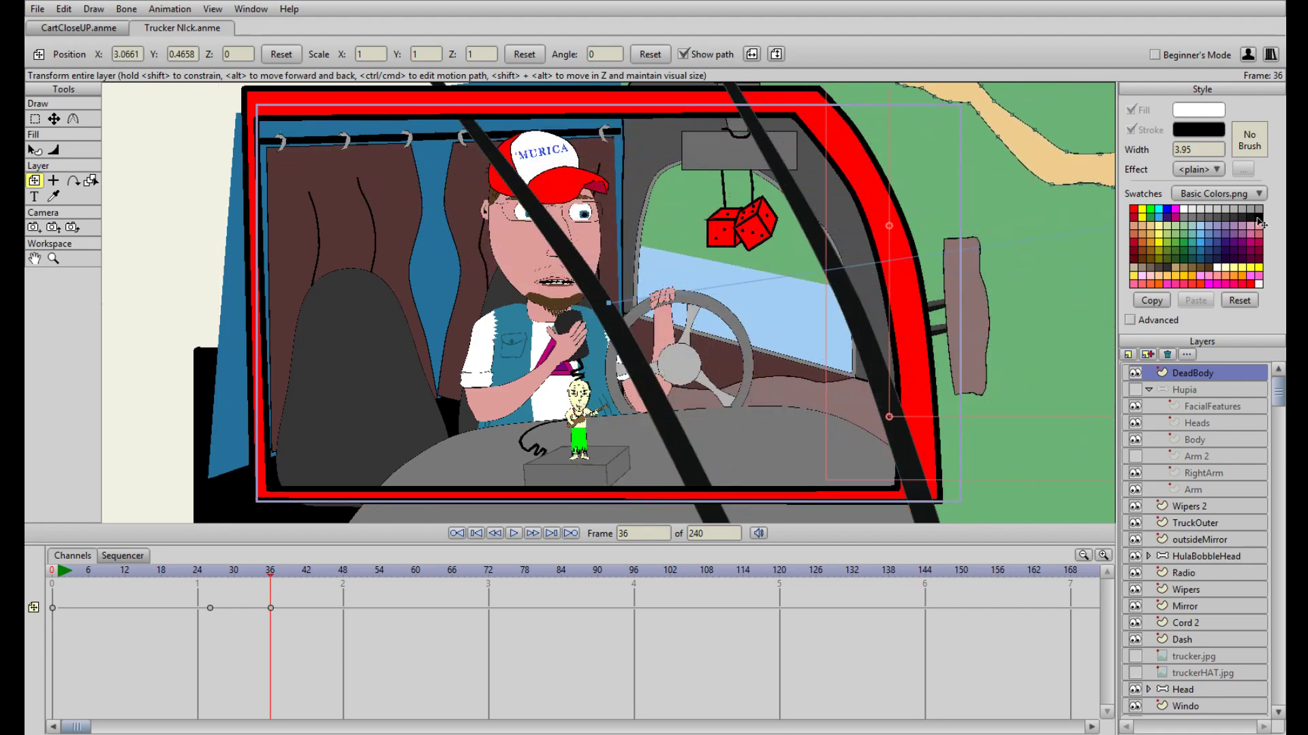
Play back the animation from frame 19 to check the body's motion against the wipers.
left_click_drag(268, 587, 171, 584)
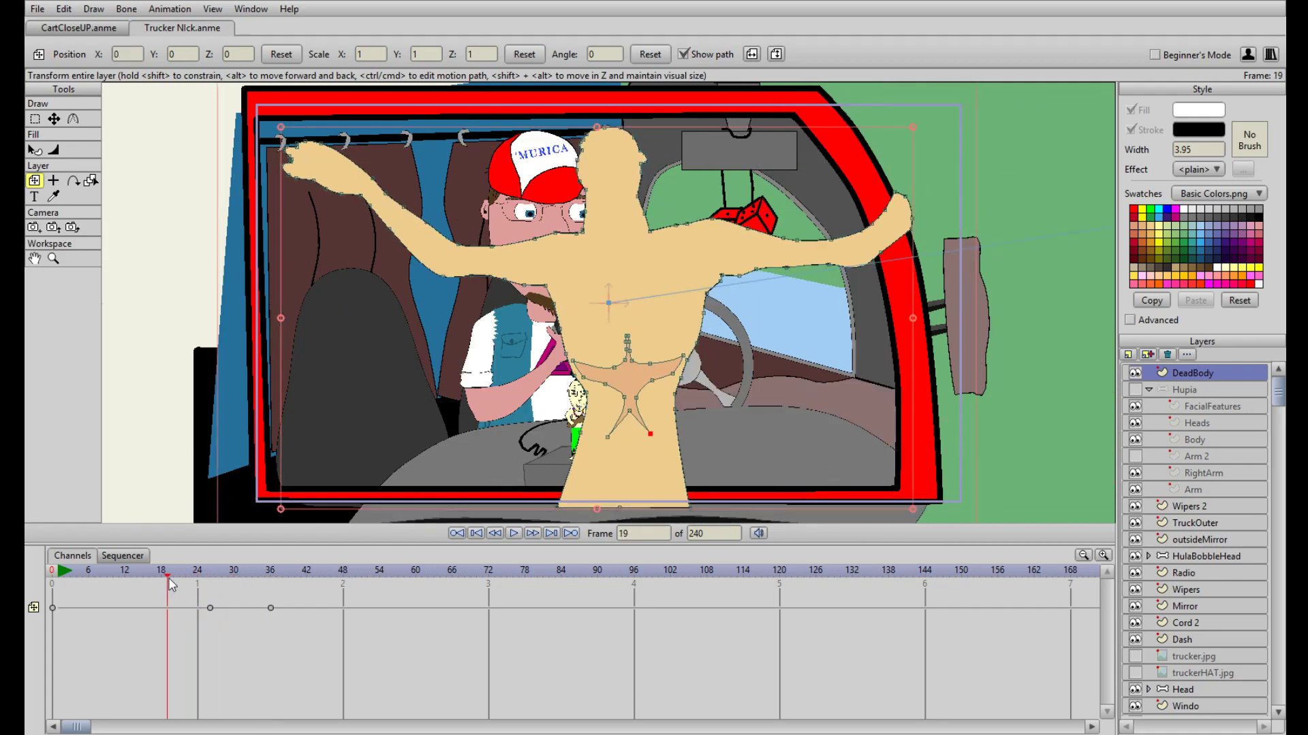
left_click(522, 531)
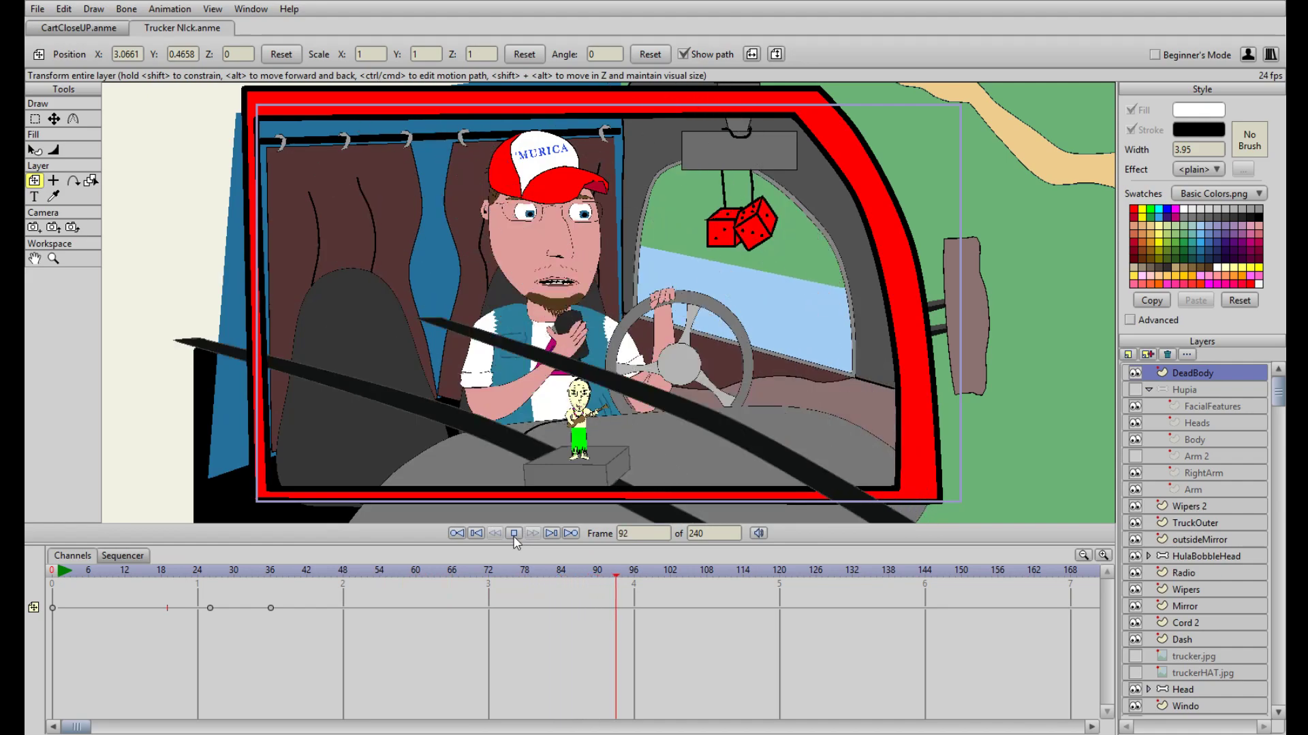
left_click(514, 534)
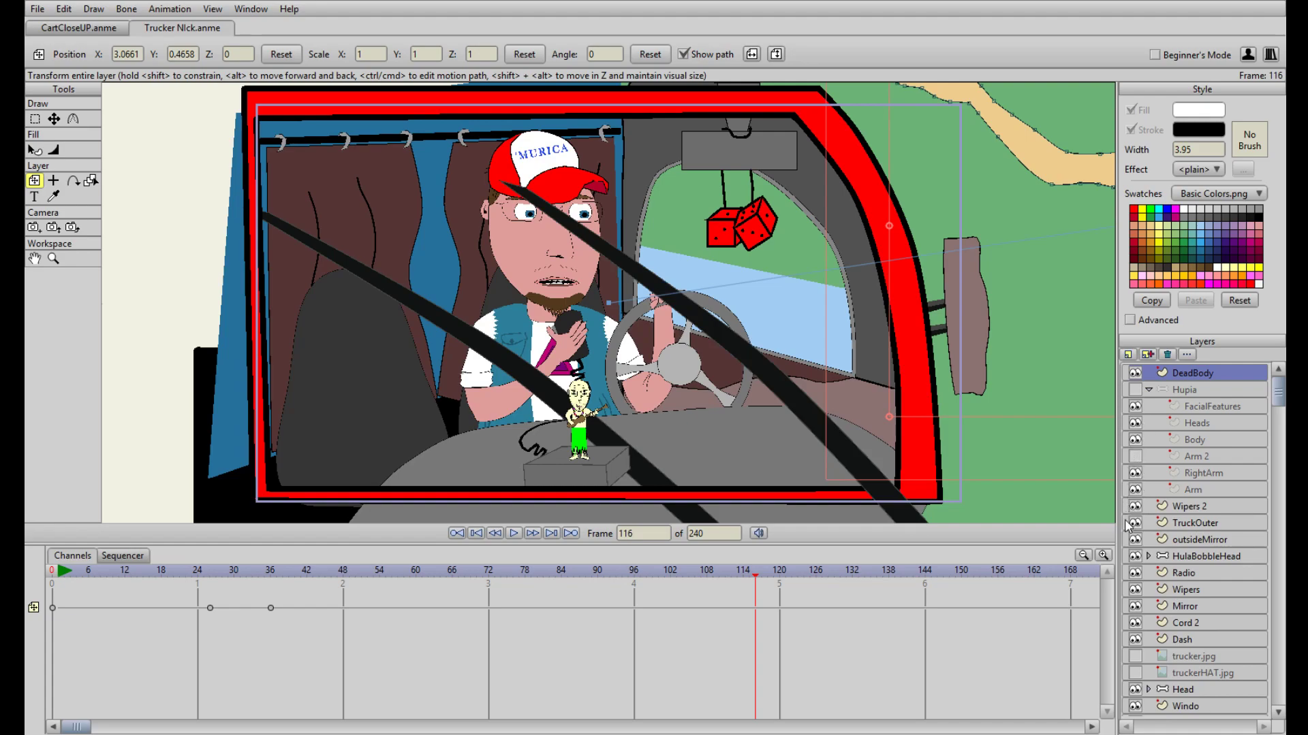
Reorder the Wipers layer to sit directly above TruckOuter, and scrub back to frame 25 to check the scene.
left_click_drag(1185, 595, 1135, 525)
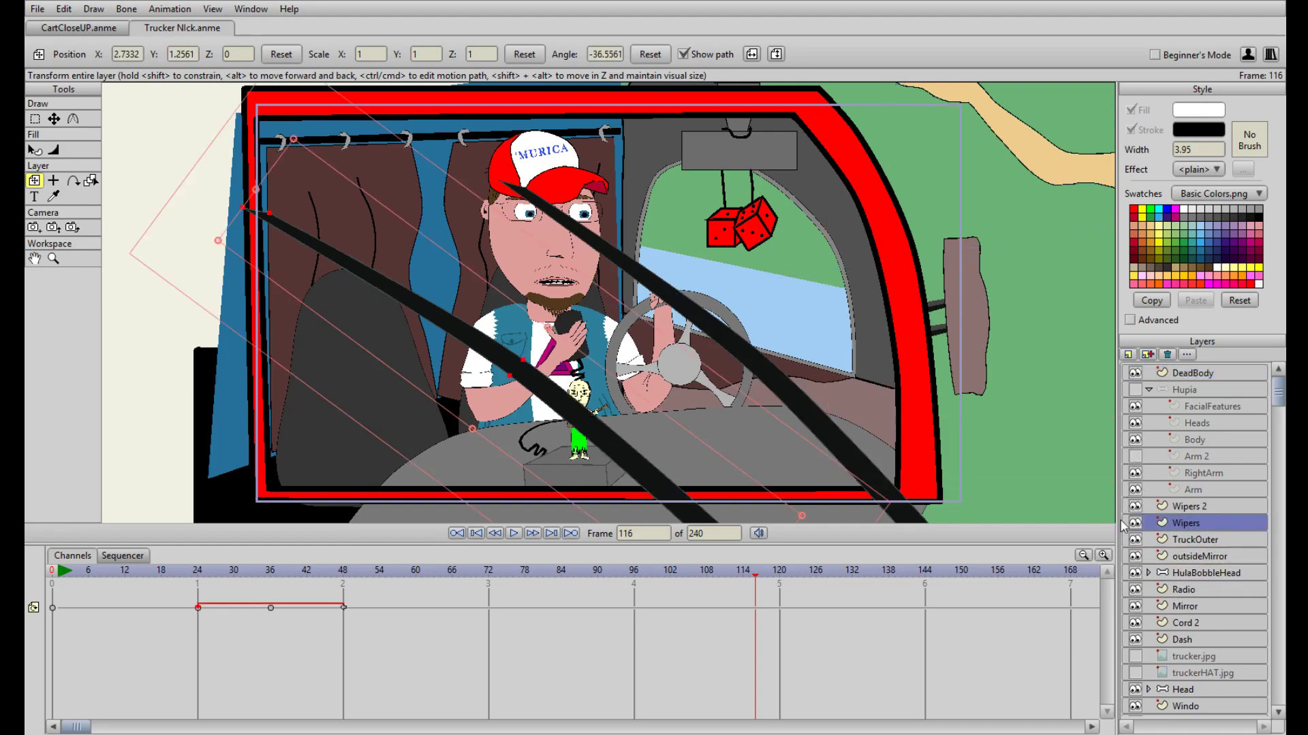
left_click_drag(764, 578, 204, 602)
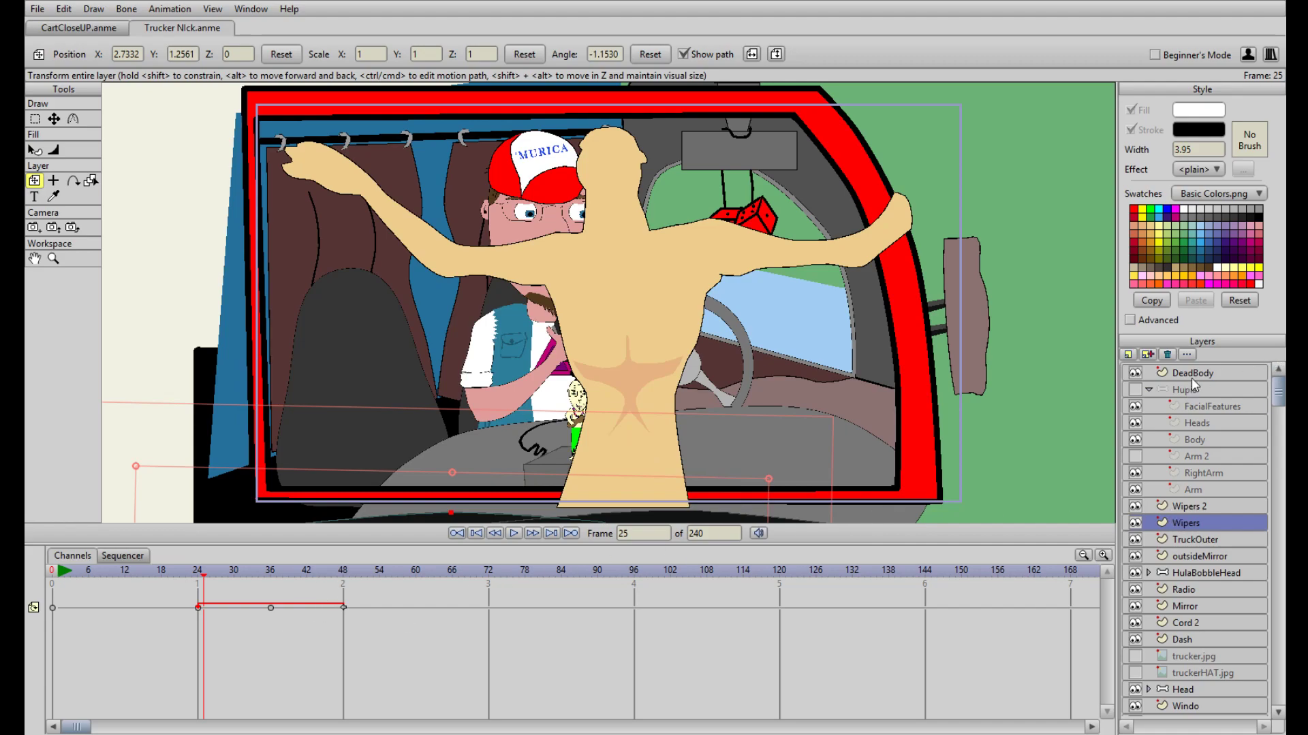
Reposition the DeadBody layer at frame 36 to X 0.7942, Y 0.9660, and keyframe its rotation at frame 26.
left_click(1178, 374)
left_click_drag(305, 574, 272, 582)
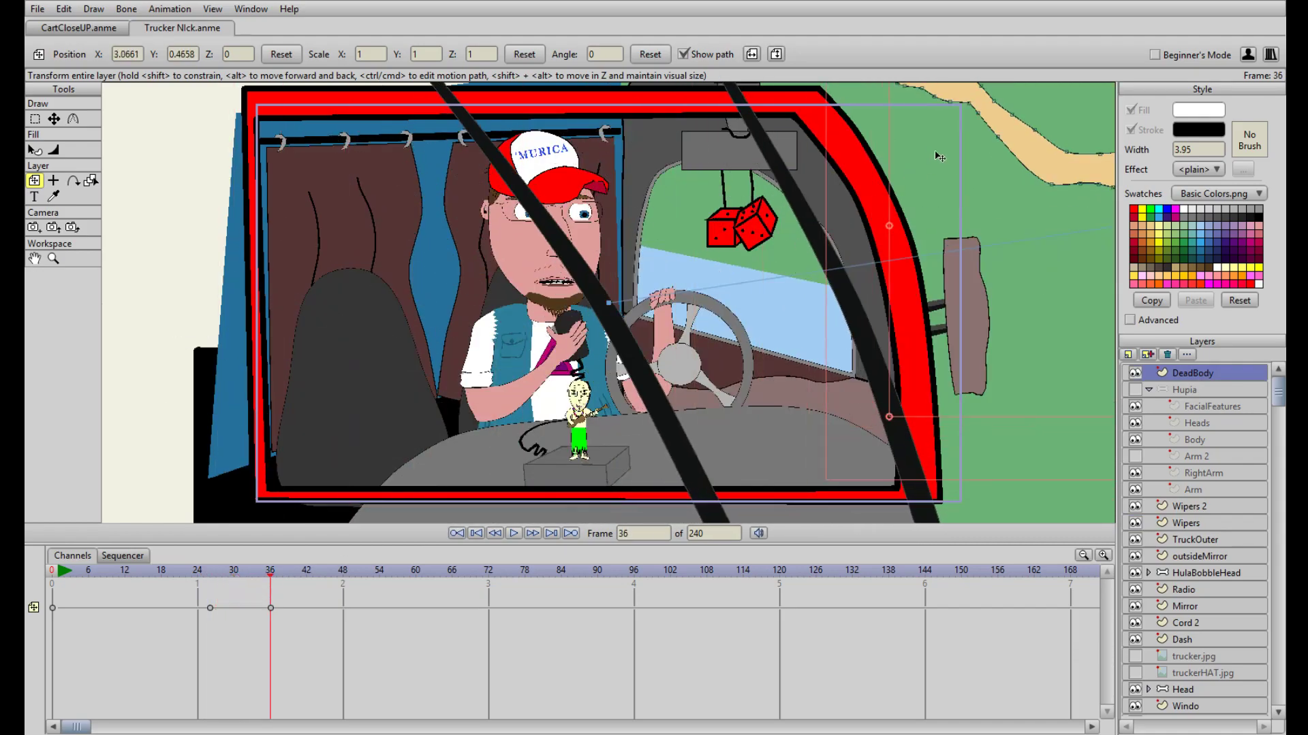
left_click_drag(1047, 163, 889, 152)
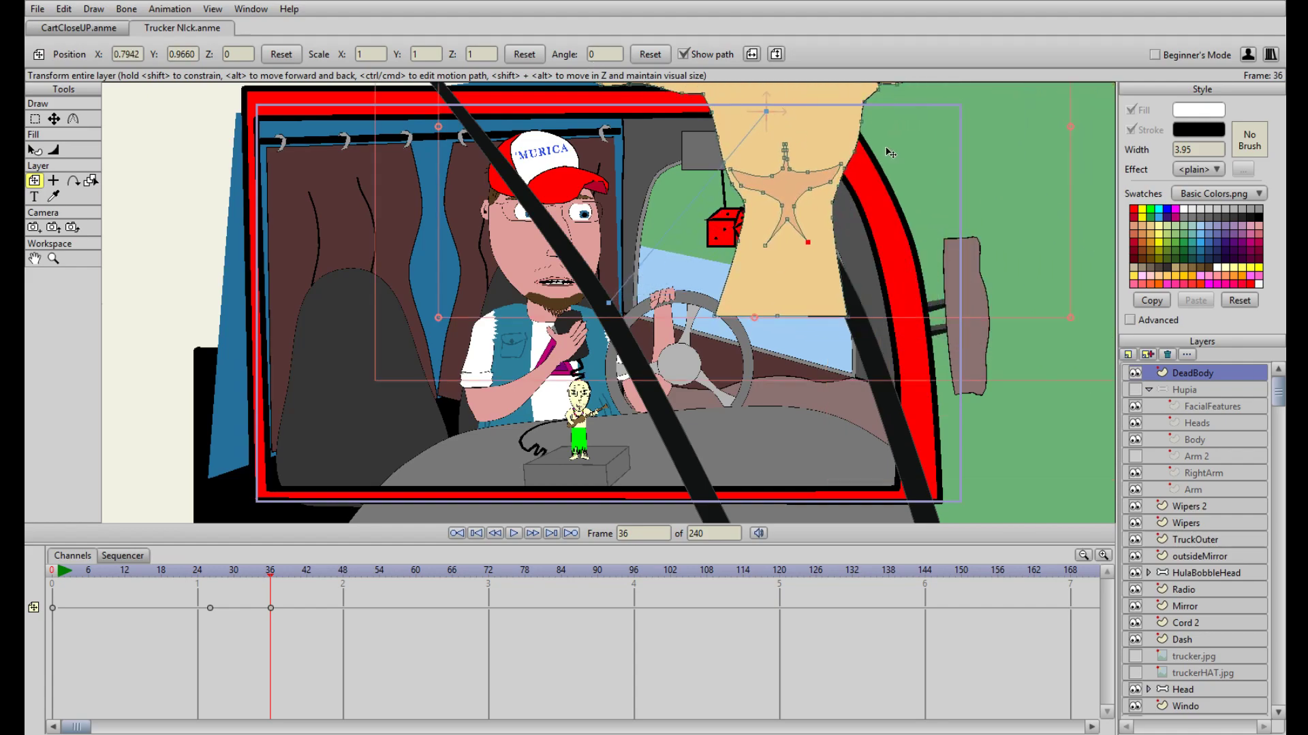
mouse_move(270, 577)
left_mouse_down()
mouse_move(211, 578)
mouse_move(270, 583)
left_mouse_up()
left_click(956, 400)
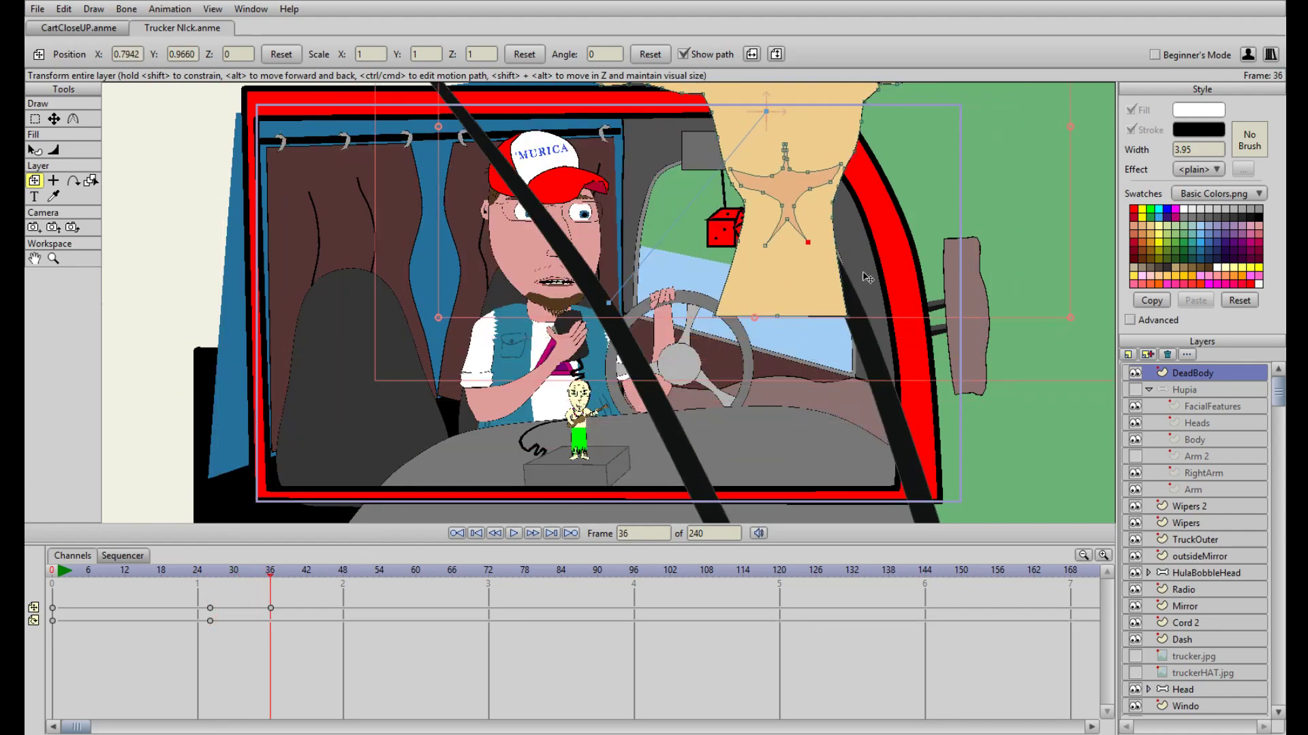
Rotate the DeadBody layer to 48.2741 degrees at frame 36 and move it out of the camera frame to X 2.3750, Y 1.9264.
left_click_drag(1094, 258, 1016, 111)
scroll(923, 324, "down", 2)
left_click_drag(863, 235, 614, 345)
left_click_drag(627, 291, 727, 212)
left_click_drag(536, 449, 663, 325)
scroll(664, 325, "up", 1)
Play back the body being flung off the windshield, and scrub to frame 25 to review its starting pose.
left_click_drag(277, 577, 119, 578)
left_click(513, 533)
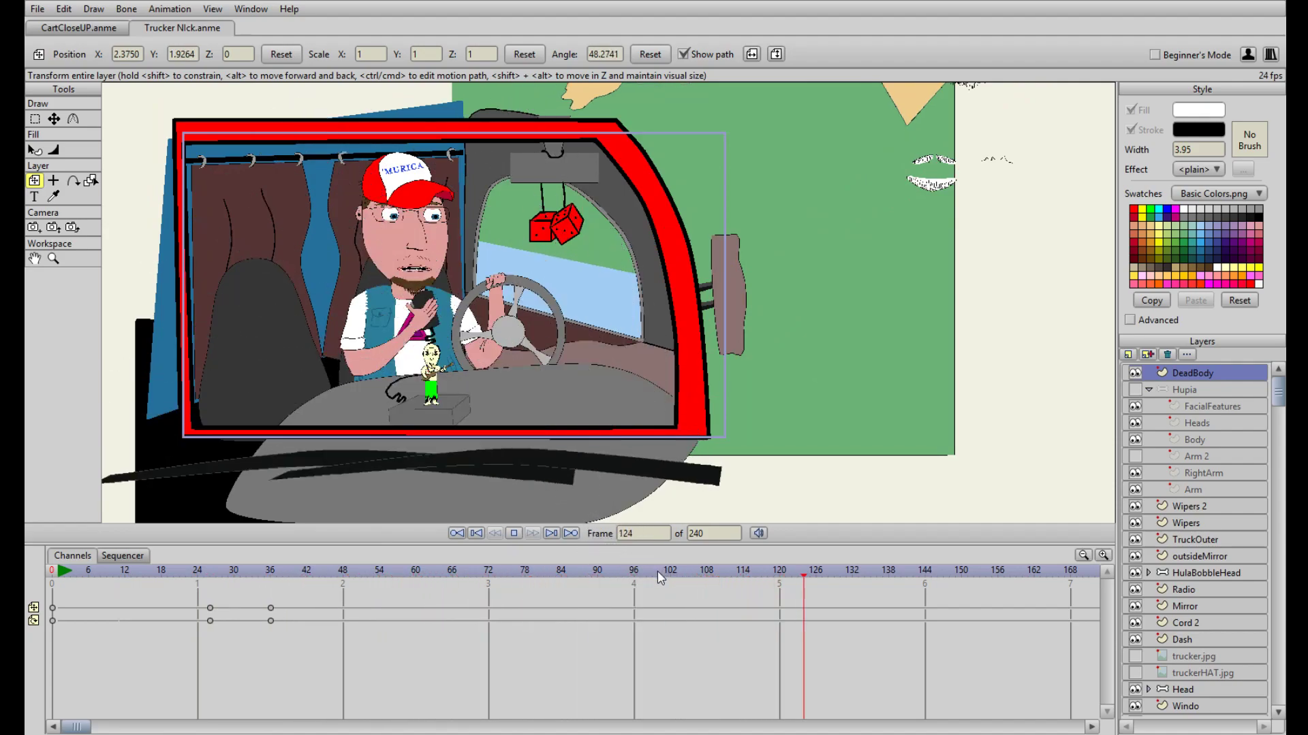
mouse_move(657, 571)
left_mouse_down()
mouse_move(248, 597)
mouse_move(198, 587)
mouse_move(340, 575)
mouse_move(171, 576)
mouse_move(300, 557)
mouse_move(194, 559)
mouse_move(379, 572)
mouse_move(174, 618)
mouse_move(361, 593)
mouse_move(167, 612)
mouse_move(307, 588)
mouse_move(539, 575)
mouse_move(70, 589)
mouse_move(478, 572)
mouse_move(157, 593)
mouse_move(456, 568)
mouse_move(346, 594)
mouse_move(181, 591)
mouse_move(268, 591)
mouse_move(193, 598)
mouse_move(269, 598)
mouse_move(206, 615)
mouse_move(270, 609)
mouse_move(217, 606)
mouse_move(259, 606)
mouse_move(205, 606)
mouse_move(301, 619)
mouse_move(213, 636)
mouse_move(305, 618)
mouse_move(203, 650)
left_mouse_up()
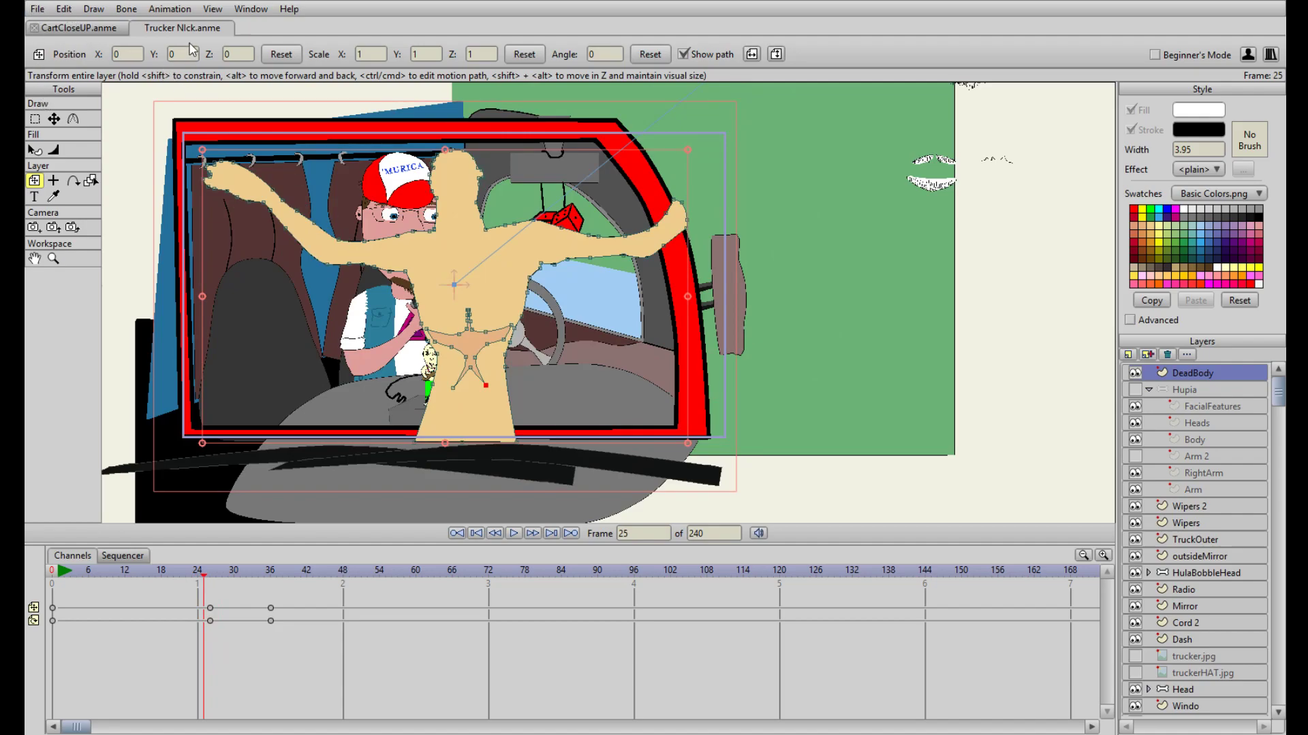
Close the trucker project, and select the Paper layer at frame 68 of CartCloseUP.anme.
left_click(137, 28)
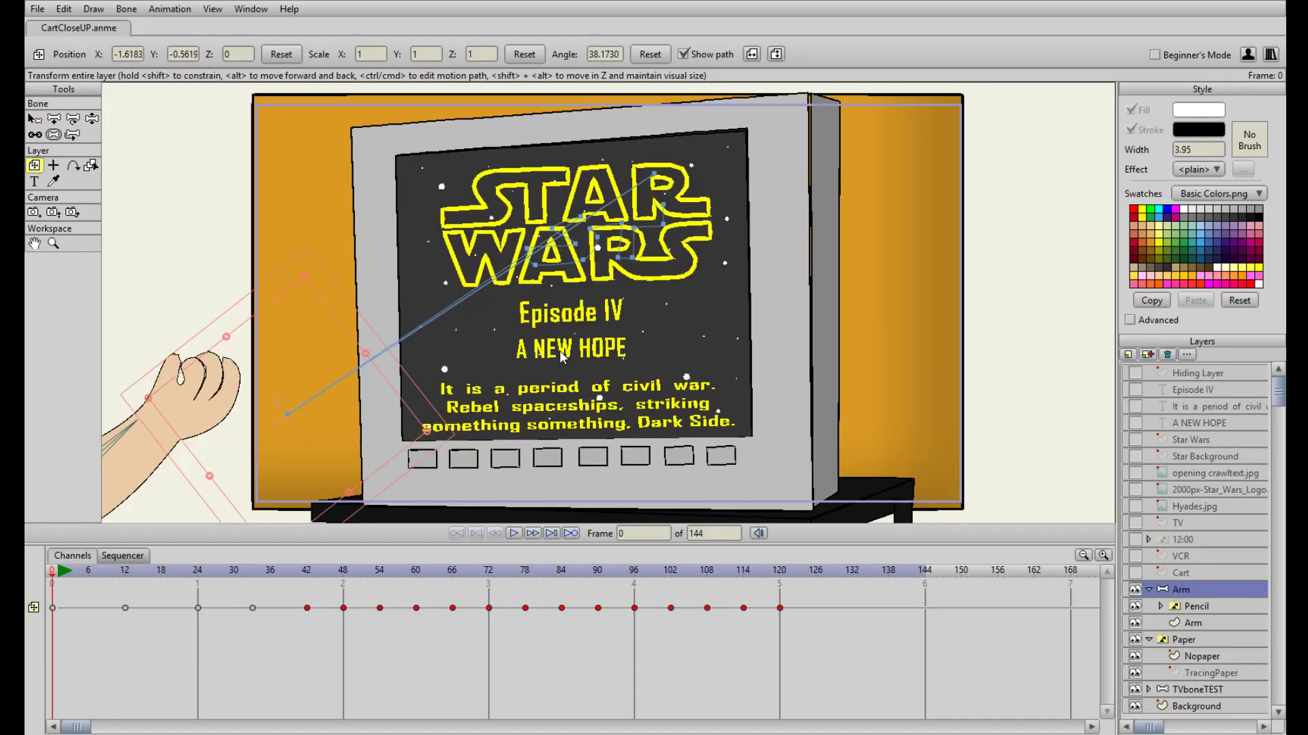
mouse_move(392, 574)
left_mouse_down()
mouse_move(306, 572)
mouse_move(794, 578)
mouse_move(239, 578)
mouse_move(760, 578)
mouse_move(464, 578)
left_mouse_up()
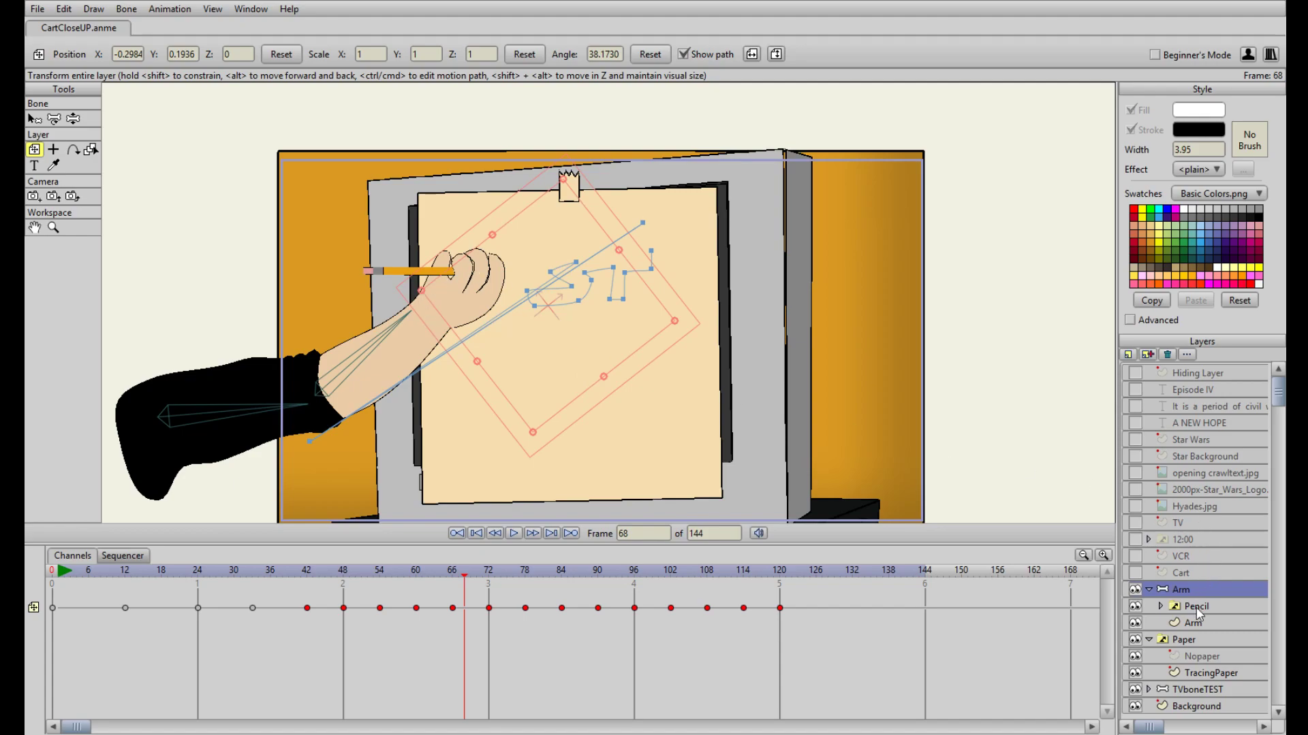
left_click(1199, 641)
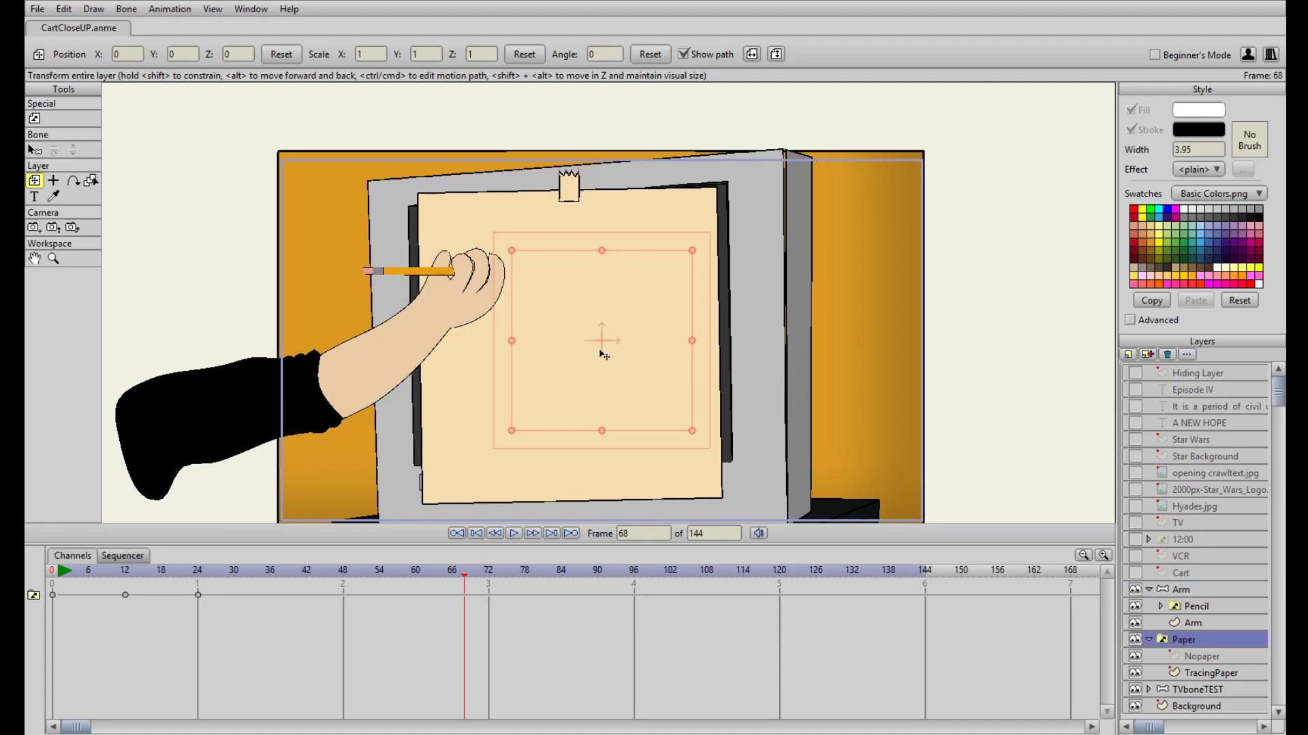